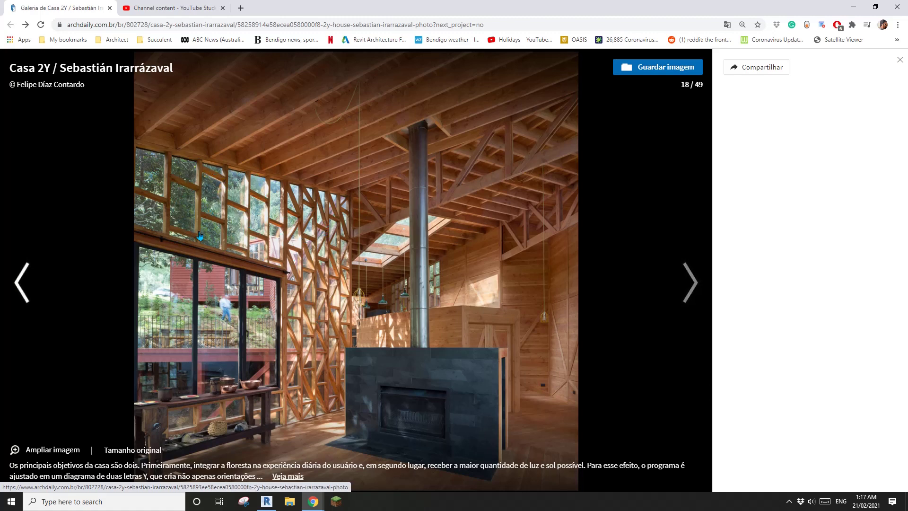
- Back in Revit, zoom toward the normal building and select its front wall, roof and middle wall
{"action": "left_click", "coordinate": [267, 501]}
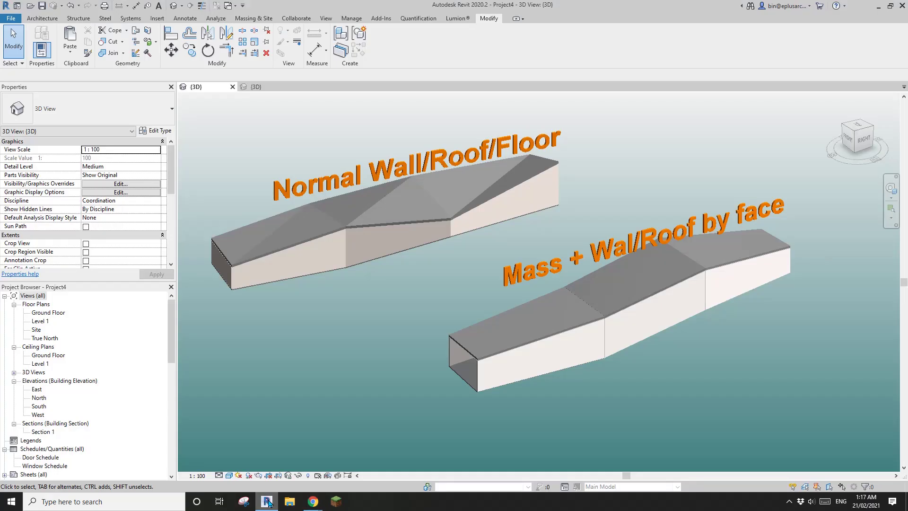
{"action": "middle_click_drag", "start_coordinate": [344, 345], "coordinate": [402, 323], "text": "shift"}
{"action": "scroll", "coordinate": [424, 351], "scroll_direction": "up", "scroll_amount": 1}
{"action": "scroll", "coordinate": [401, 273], "scroll_direction": "up", "scroll_amount": 1}
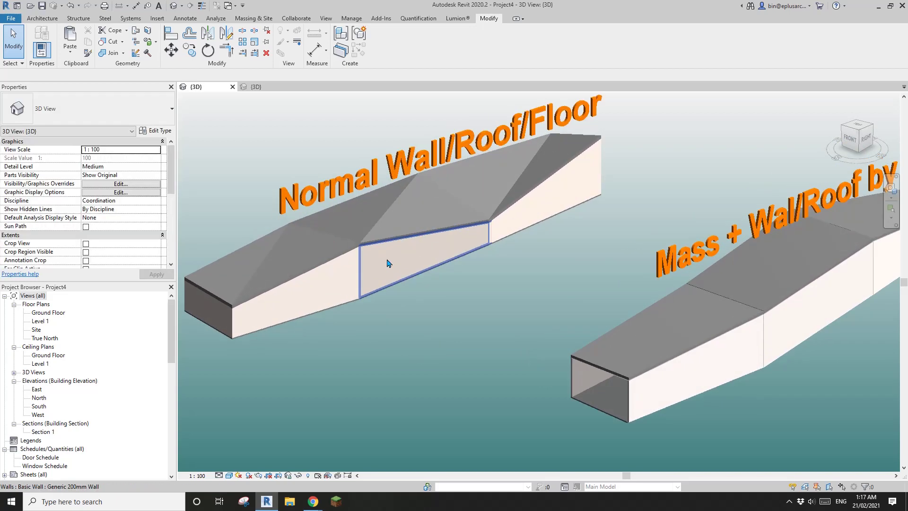
{"action": "middle_click_drag", "start_coordinate": [380, 282], "coordinate": [406, 305]}
{"action": "left_click", "coordinate": [303, 326]}
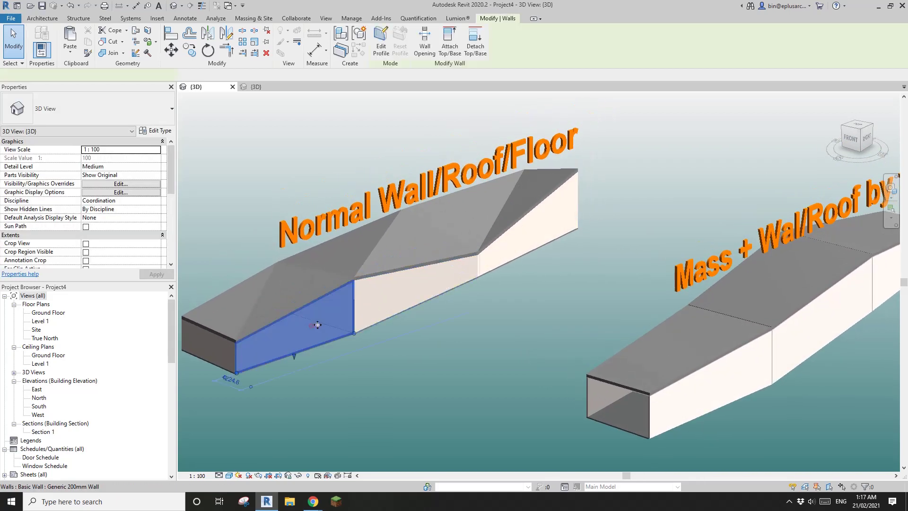
{"action": "left_click", "coordinate": [292, 296]}
{"action": "left_click", "coordinate": [368, 305]}
{"action": "left_click", "coordinate": [330, 320]}
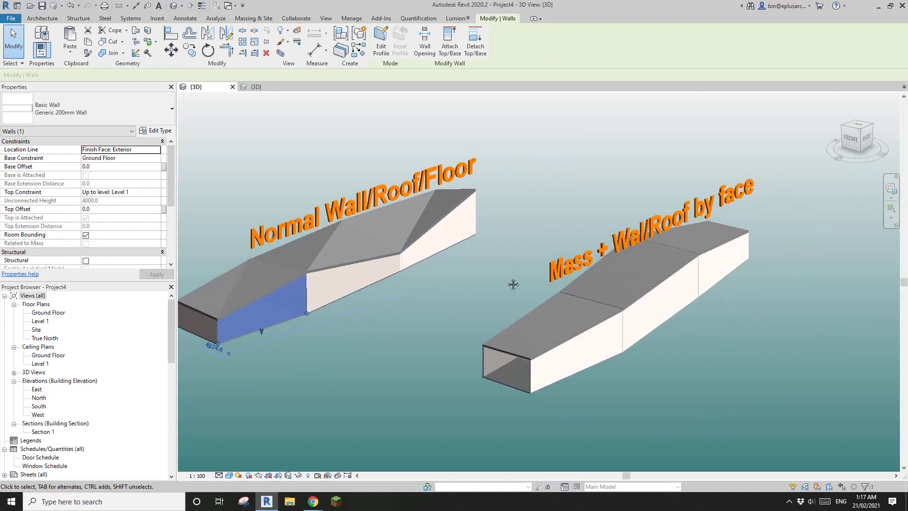
- Select the mass building's front wall, then Tab through to the mass underneath it
{"action": "key", "text": "Escape"}
{"action": "left_click", "coordinate": [567, 376]}
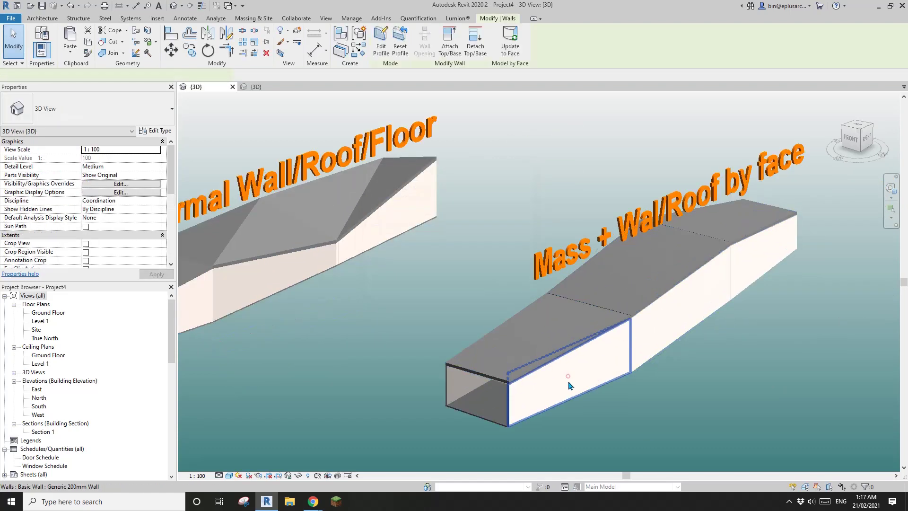
{"action": "scroll", "coordinate": [534, 398], "scroll_direction": "up", "scroll_amount": 2}
{"action": "middle_click_drag", "start_coordinate": [532, 400], "coordinate": [588, 345]}
{"action": "key", "text": "Tab"}
{"action": "left_click", "coordinate": [588, 345]}
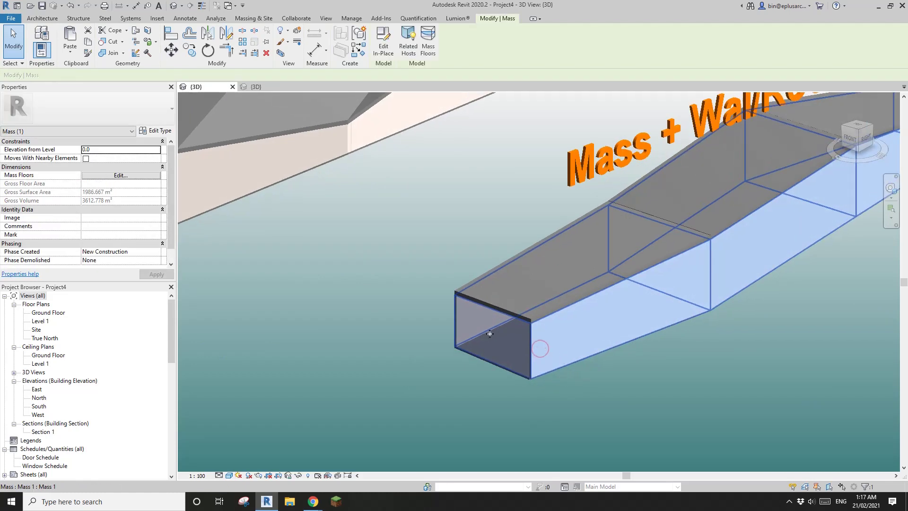
{"action": "scroll", "coordinate": [601, 315], "scroll_direction": "down", "scroll_amount": 4}
{"action": "key", "text": "Escape"}
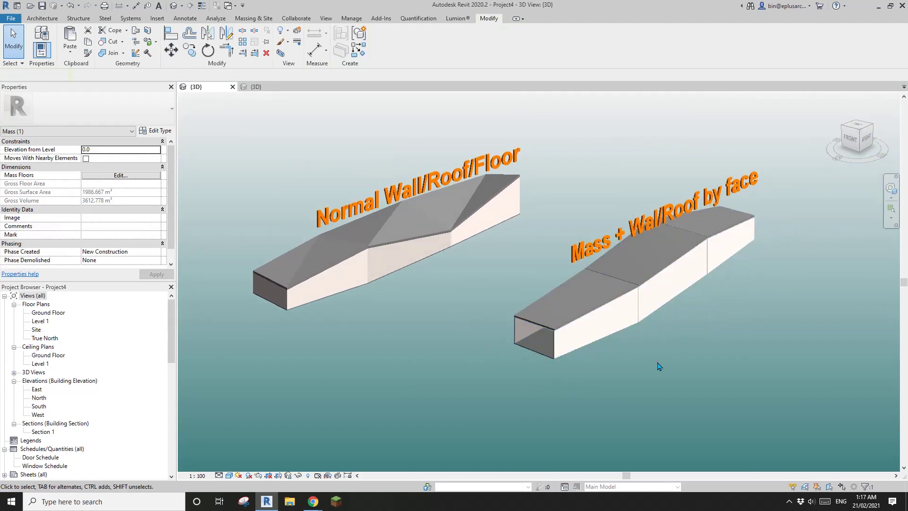
- Zoom across both buildings and select the normal building's front wall again
{"action": "scroll", "coordinate": [624, 317], "scroll_direction": "up", "scroll_amount": 2}
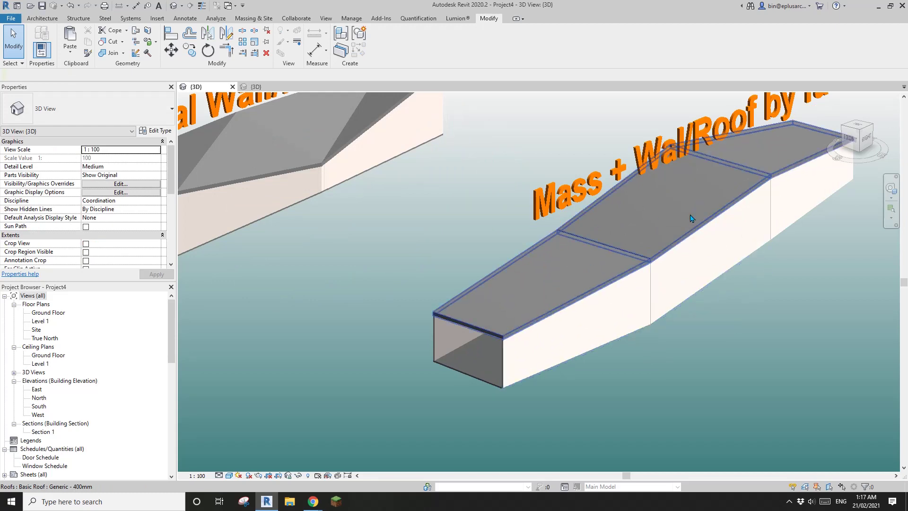
{"action": "scroll", "coordinate": [648, 352], "scroll_direction": "down", "scroll_amount": 3}
{"action": "scroll", "coordinate": [418, 349], "scroll_direction": "up", "scroll_amount": 4}
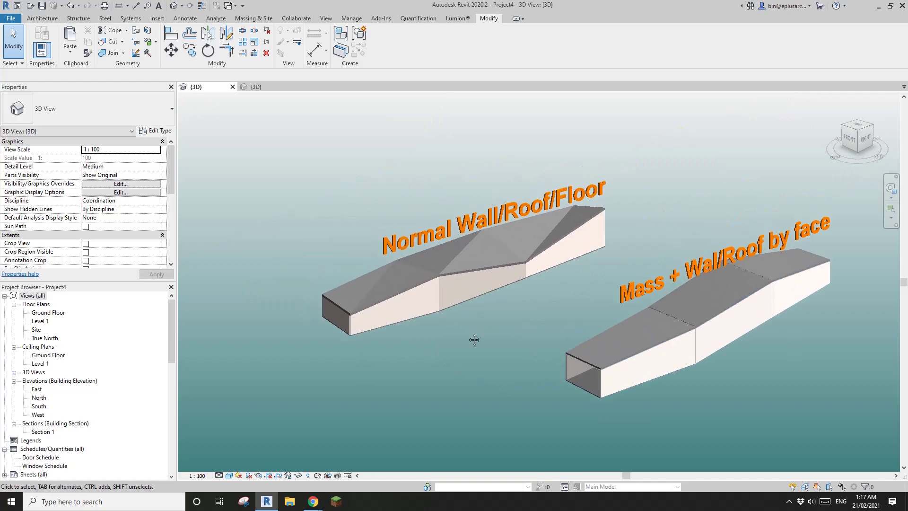
{"action": "scroll", "coordinate": [418, 350], "scroll_direction": "up", "scroll_amount": 3}
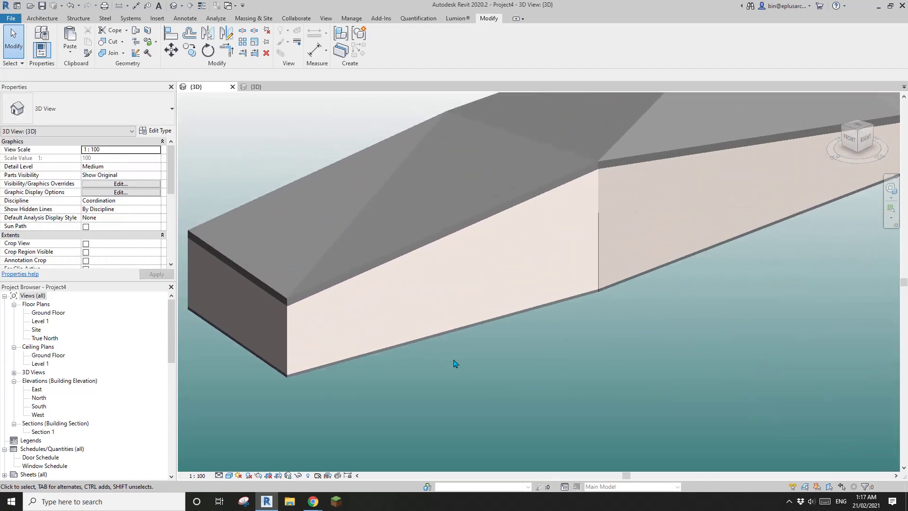
{"action": "scroll", "coordinate": [452, 363], "scroll_direction": "down", "scroll_amount": 4}
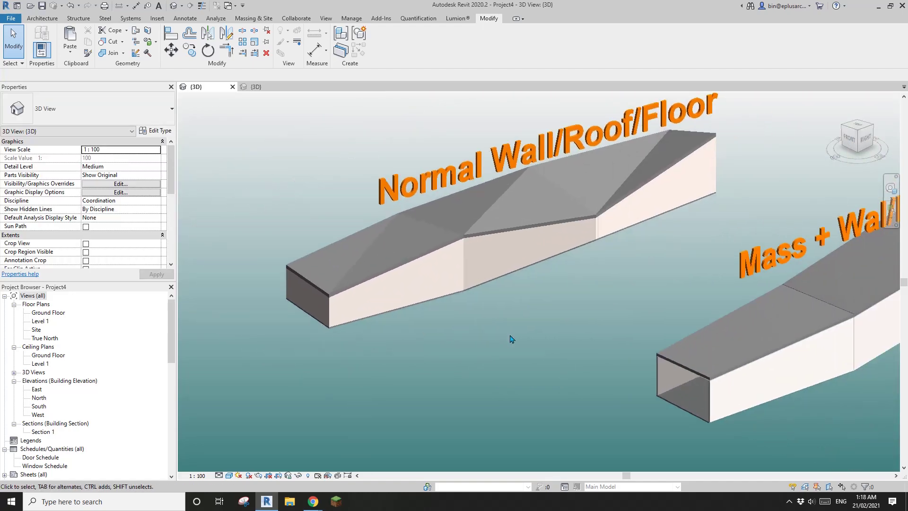
{"action": "middle_click_drag", "start_coordinate": [773, 383], "coordinate": [381, 277]}
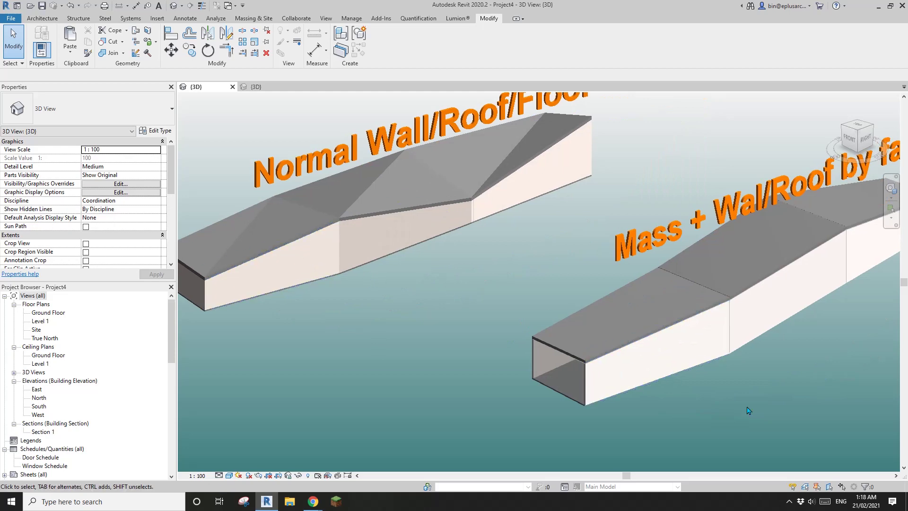
{"action": "scroll", "coordinate": [503, 324], "scroll_direction": "up", "scroll_amount": 5}
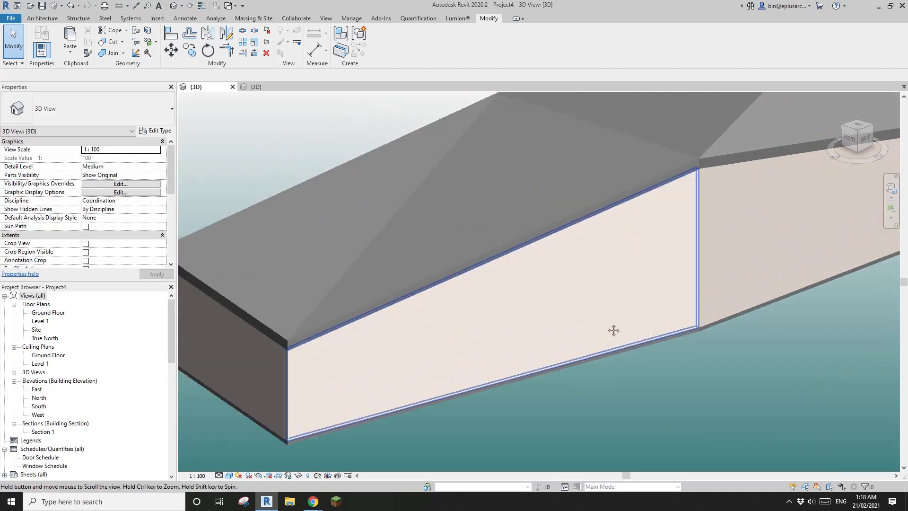
{"action": "left_click", "coordinate": [545, 327]}
{"action": "middle_click_drag", "start_coordinate": [521, 321], "coordinate": [506, 332]}
- Deselect the wall and return to the ArchDaily Casa 2Y gallery on photo 18 of 49
{"action": "key", "text": "Escape"}
{"action": "mouse_move", "coordinate": [313, 501]}
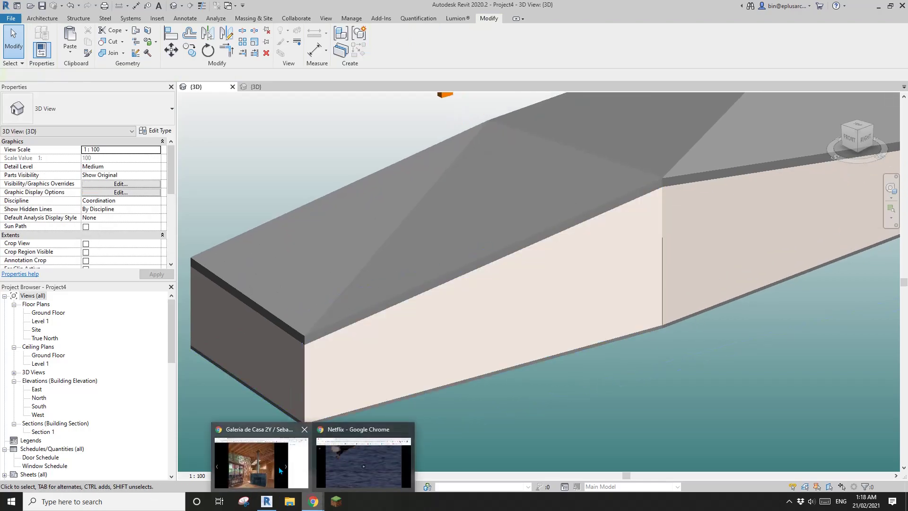
{"action": "left_click", "coordinate": [258, 461]}
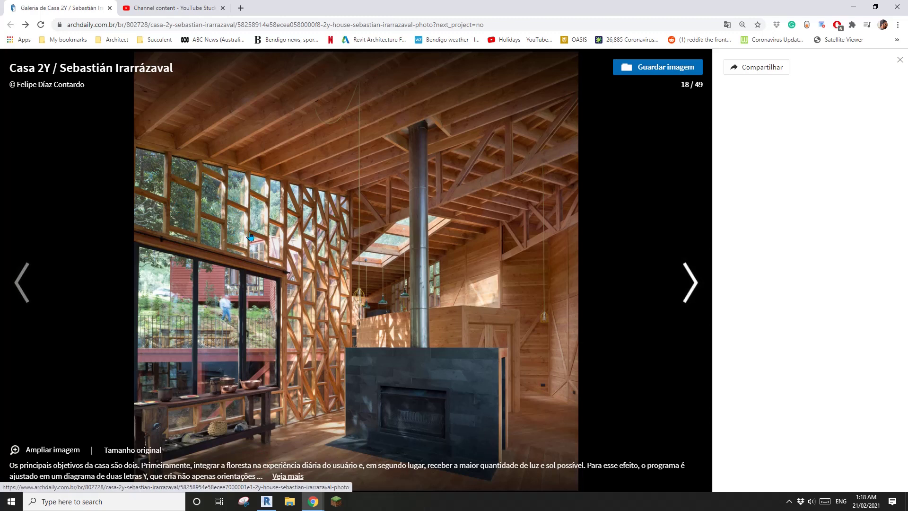
- Change the normal building's front wall to the Curtain Wall: Storefront type
{"action": "left_click", "coordinate": [267, 501]}
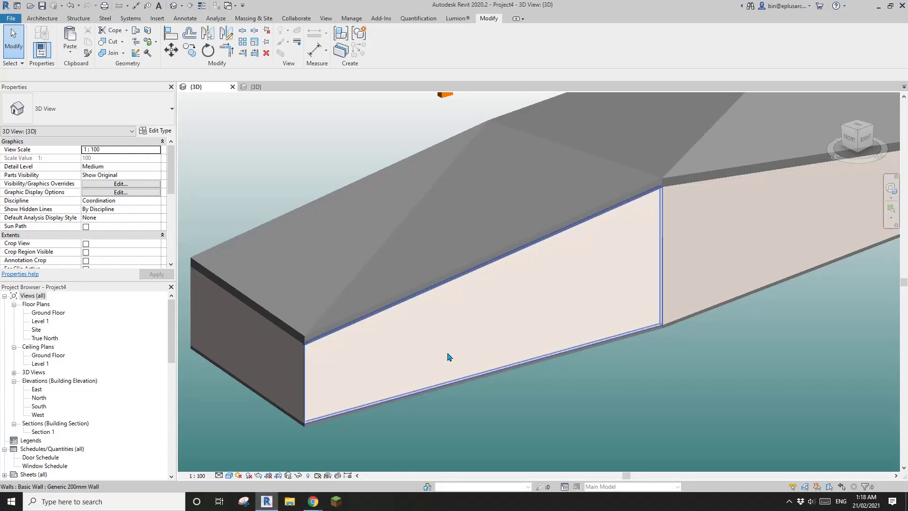
{"action": "left_click", "coordinate": [502, 333]}
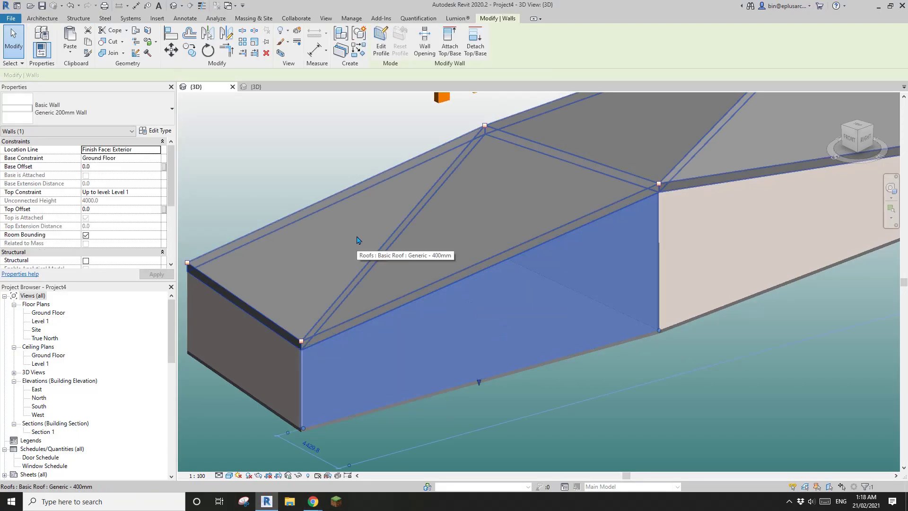
{"action": "mouse_move", "coordinate": [381, 257]}
{"action": "middle_mouse_down"}
{"action": "mouse_move", "coordinate": [383, 270]}
{"action": "mouse_move", "coordinate": [392, 264]}
{"action": "mouse_move", "coordinate": [372, 269]}
{"action": "middle_mouse_up"}
{"action": "left_click", "coordinate": [582, 405]}
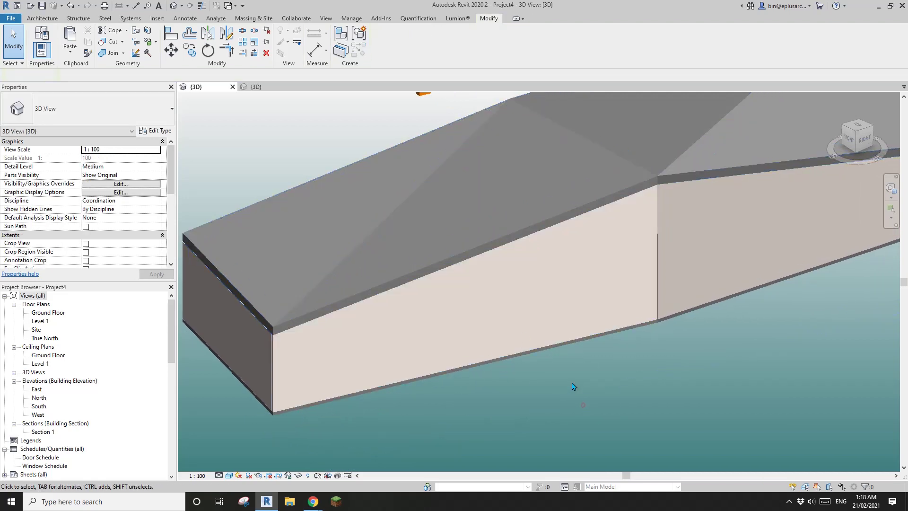
{"action": "left_click", "coordinate": [520, 331]}
{"action": "left_click", "coordinate": [474, 330]}
{"action": "left_click", "coordinate": [94, 109]}
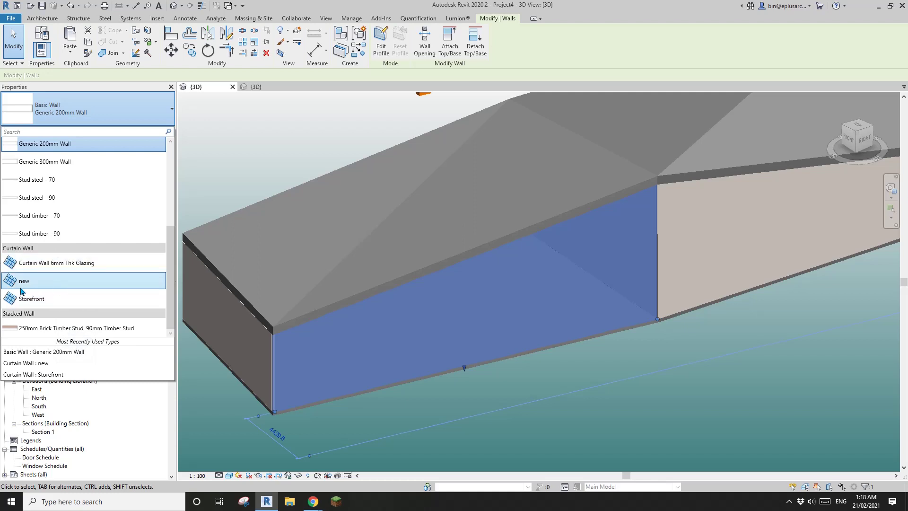
{"action": "left_click", "coordinate": [44, 299]}
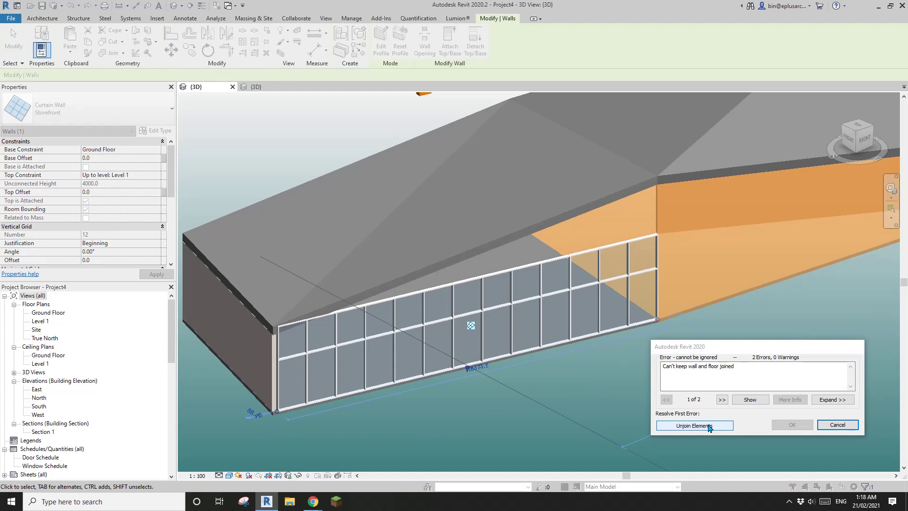
- Unjoin the curtain wall from the floor, then try and cancel attaching its top to the roof
{"action": "left_click", "coordinate": [708, 427]}
{"action": "scroll", "coordinate": [580, 419], "scroll_direction": "down", "scroll_amount": 1}
{"action": "left_click", "coordinate": [711, 424]}
{"action": "left_click", "coordinate": [557, 293]}
{"action": "middle_click_drag", "start_coordinate": [558, 292], "coordinate": [586, 260], "text": "shift"}
{"action": "left_click", "coordinate": [449, 46]}
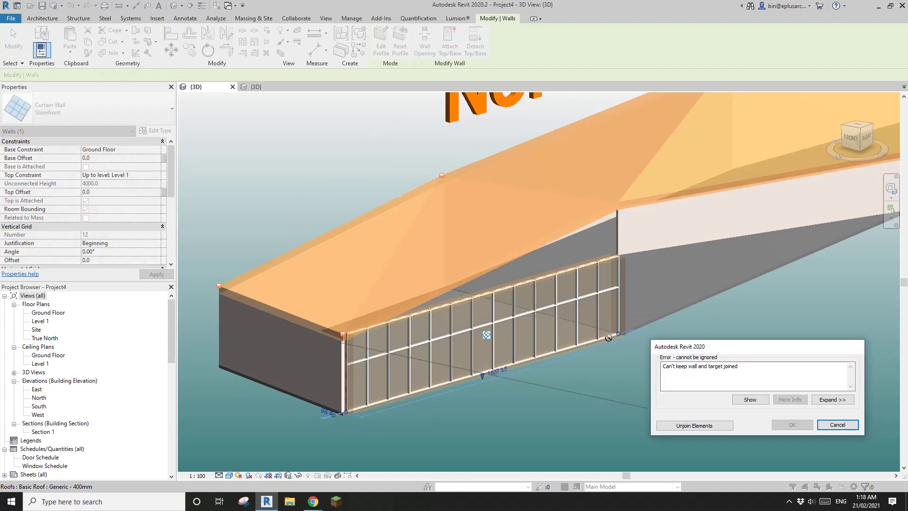
{"action": "left_click", "coordinate": [837, 425]}
- Zoom in to inspect the curtain wall's mullions
{"action": "left_click", "coordinate": [530, 291]}
{"action": "middle_click_drag", "start_coordinate": [530, 291], "coordinate": [502, 386], "text": "shift"}
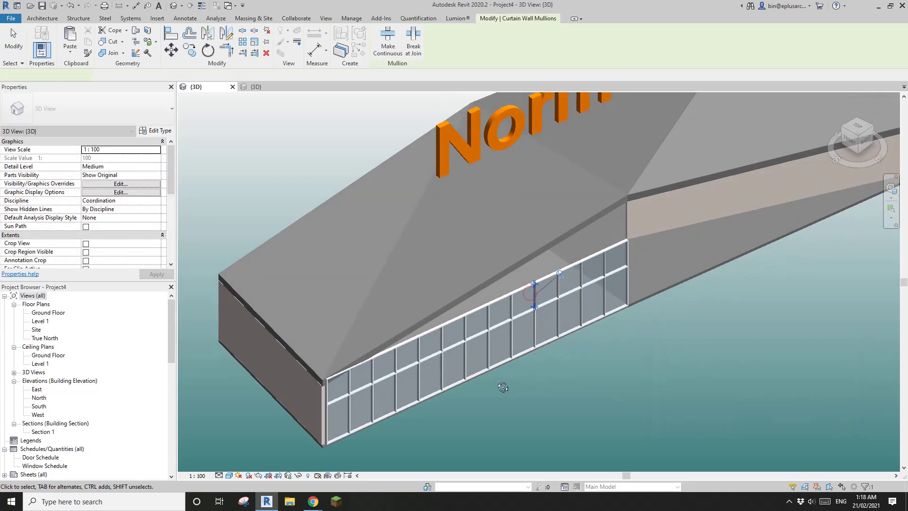
{"action": "key", "text": "Escape"}
{"action": "scroll", "coordinate": [380, 390], "scroll_direction": "up", "scroll_amount": 3}
{"action": "scroll", "coordinate": [276, 378], "scroll_direction": "up", "scroll_amount": 4}
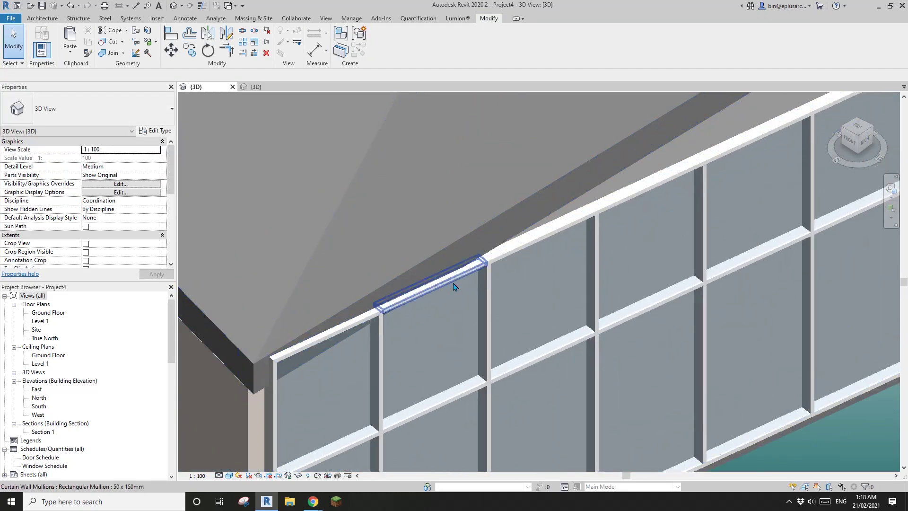
{"action": "scroll", "coordinate": [454, 284], "scroll_direction": "down", "scroll_amount": 3}
{"action": "scroll", "coordinate": [520, 295], "scroll_direction": "down", "scroll_amount": 2}
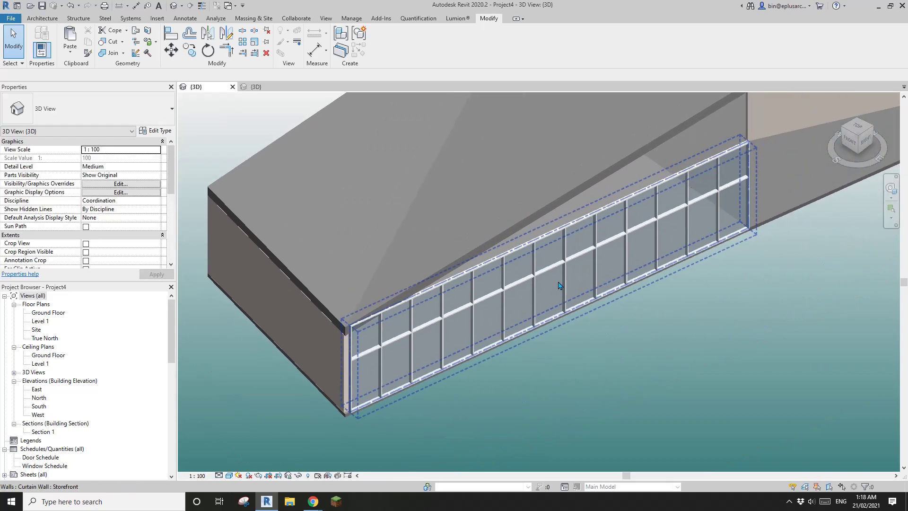
- Undo the curtain wall change and set the Generic 200mm wall's location line to Wall Centerline
{"action": "key", "text": "ctrl+z"}
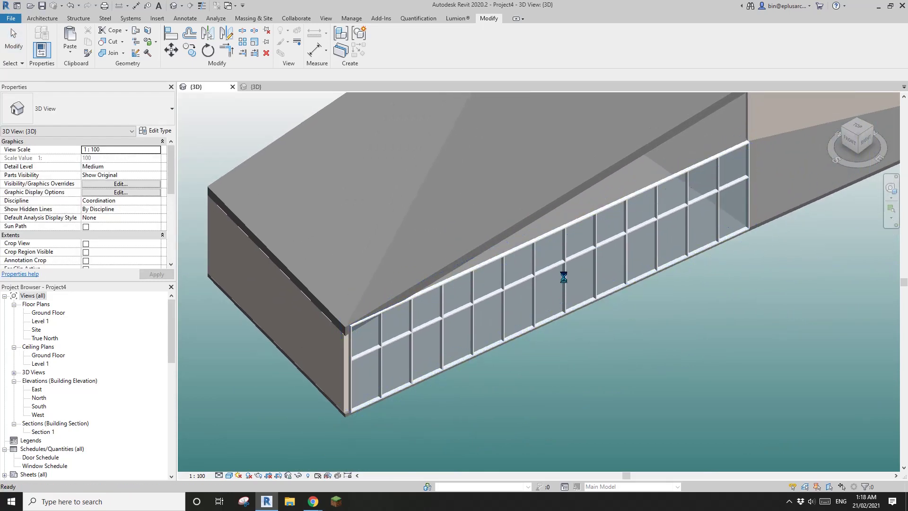
{"action": "left_click", "coordinate": [511, 288]}
{"action": "mouse_move", "coordinate": [511, 288]}
{"action": "middle_mouse_down", "text": "shift"}
{"action": "mouse_move", "coordinate": [512, 312]}
{"action": "mouse_move", "coordinate": [506, 302]}
{"action": "middle_mouse_up", "text": "shift"}
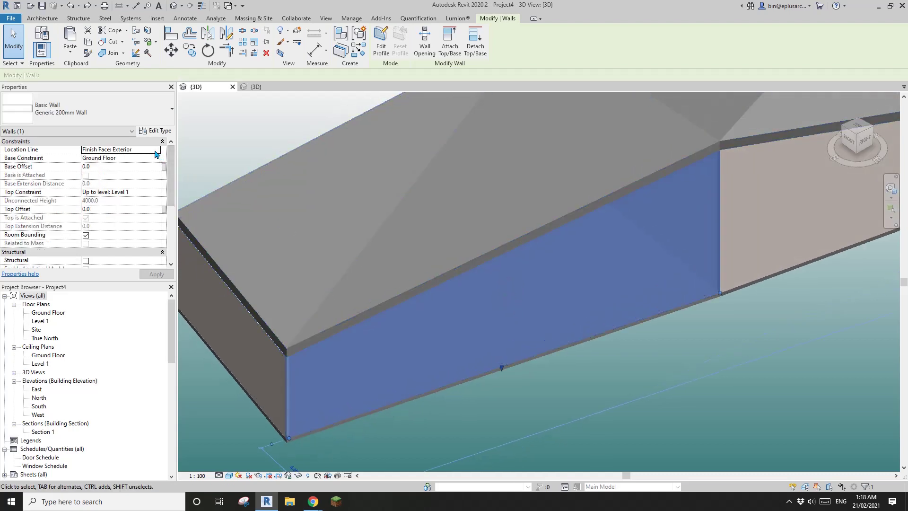
{"action": "middle_click_drag", "start_coordinate": [470, 297], "coordinate": [452, 291]}
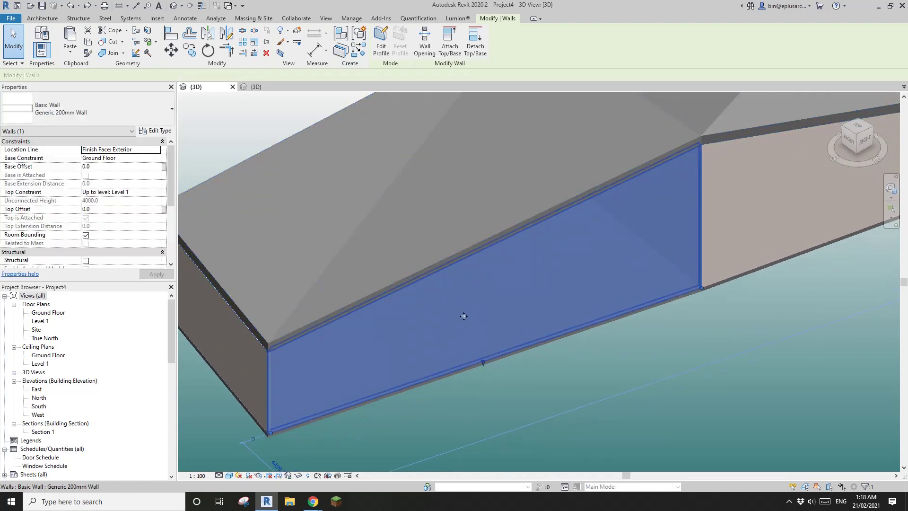
{"action": "left_click", "coordinate": [156, 150]}
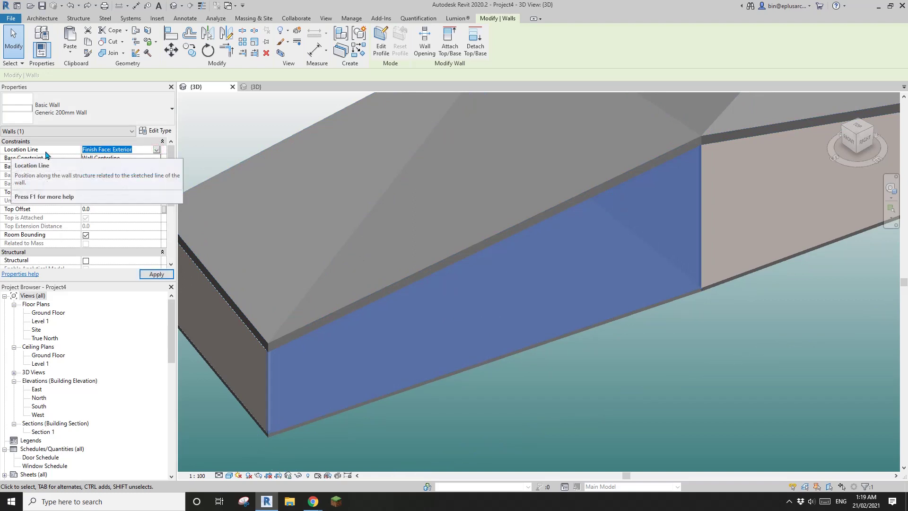
{"action": "left_click", "coordinate": [100, 158]}
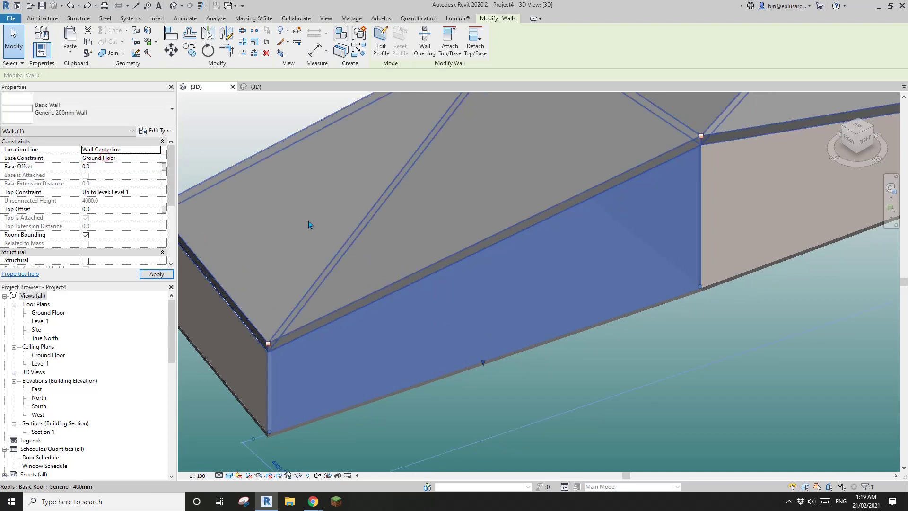
- Change that wall to Storefront, unjoin it from the floor, and inspect the result
{"action": "left_click", "coordinate": [118, 113]}
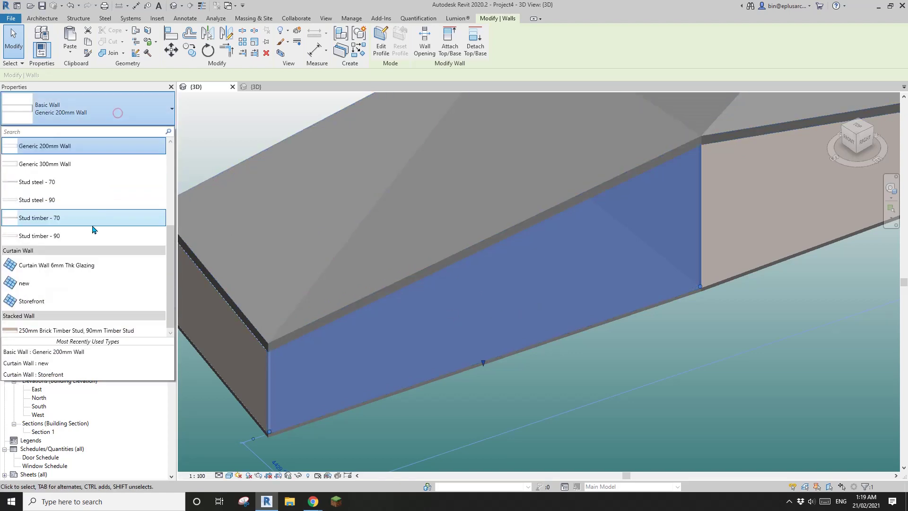
{"action": "left_click", "coordinate": [34, 301]}
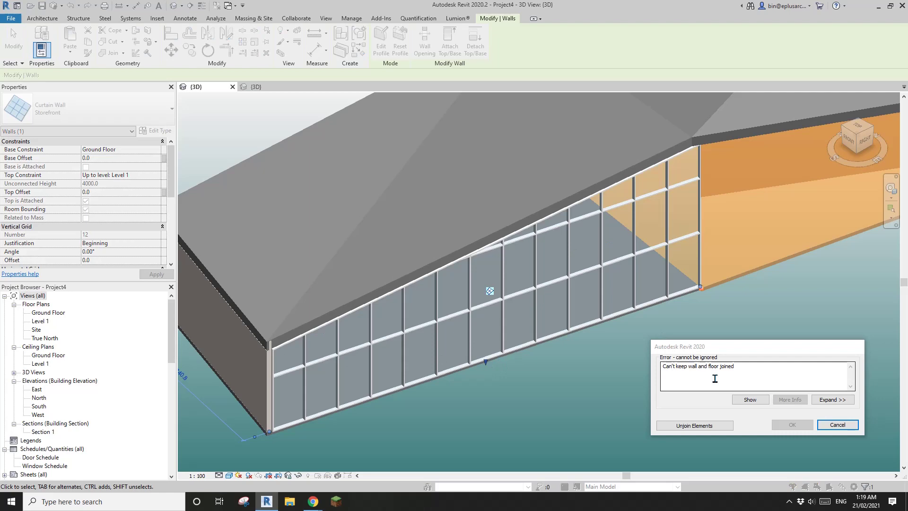
{"action": "left_click", "coordinate": [693, 425]}
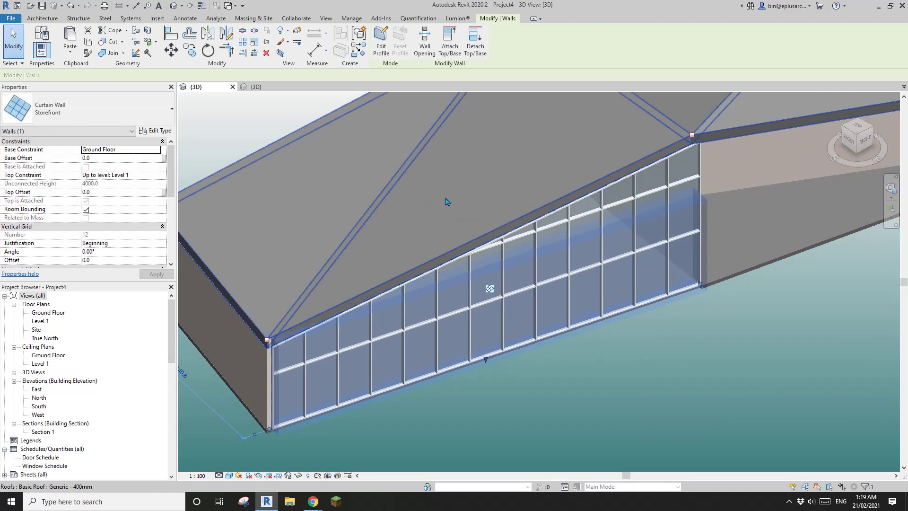
{"action": "key", "text": "Escape"}
{"action": "middle_click_drag", "start_coordinate": [436, 310], "coordinate": [569, 277]}
{"action": "scroll", "coordinate": [592, 249], "scroll_direction": "down", "scroll_amount": 3}
{"action": "scroll", "coordinate": [501, 278], "scroll_direction": "up", "scroll_amount": 1}
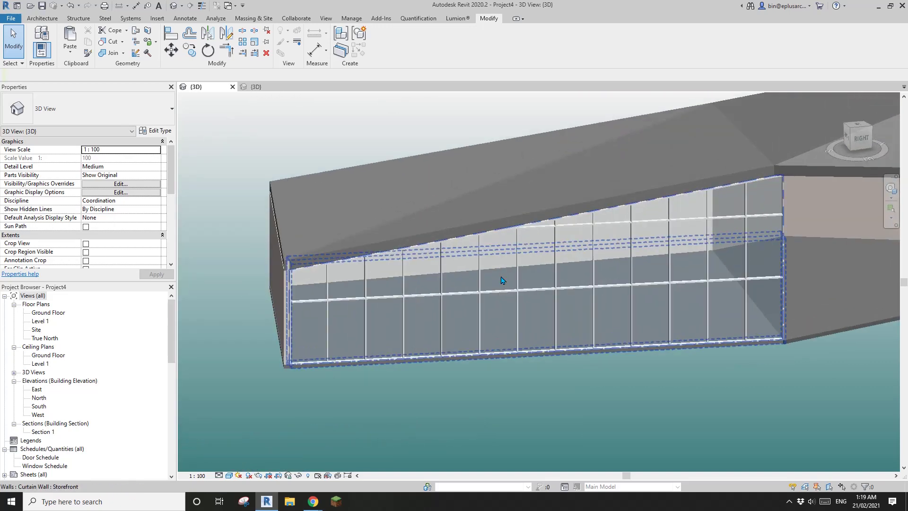
{"action": "middle_click_drag", "start_coordinate": [501, 277], "coordinate": [499, 286], "text": "shift"}
{"action": "left_click", "coordinate": [499, 284]}
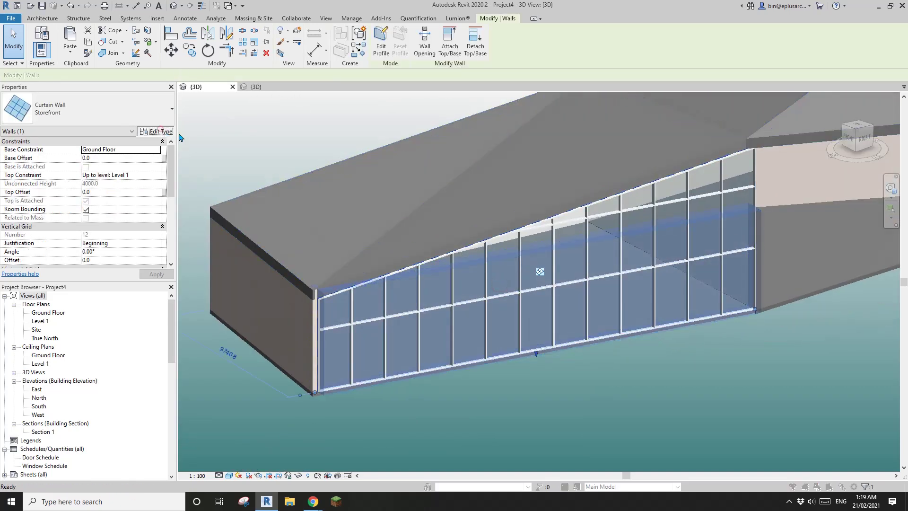
- Duplicate the Storefront curtain wall type as 'New Pattern'
{"action": "left_click", "coordinate": [155, 130]}
{"action": "left_click", "coordinate": [262, 132]}
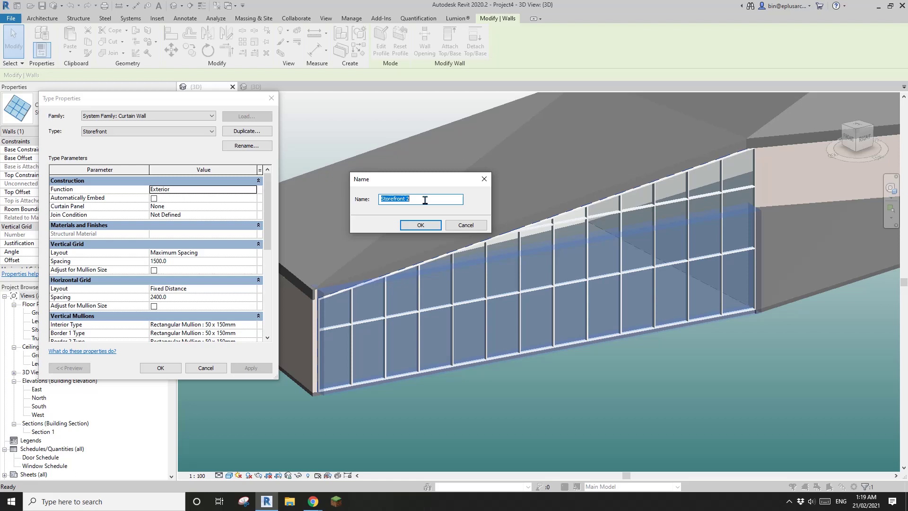
{"action": "type", "text": "n"}
{"action": "key", "text": "BackSpace"}
{"action": "type", "text": "New Pattern"}
{"action": "left_click", "coordinate": [421, 227]}
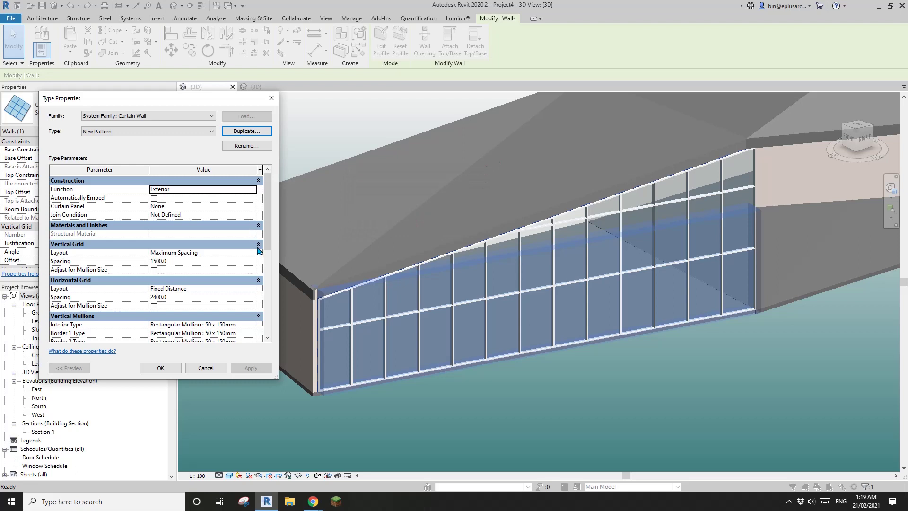
{"action": "scroll", "coordinate": [259, 290], "scroll_direction": "down", "scroll_amount": 2}
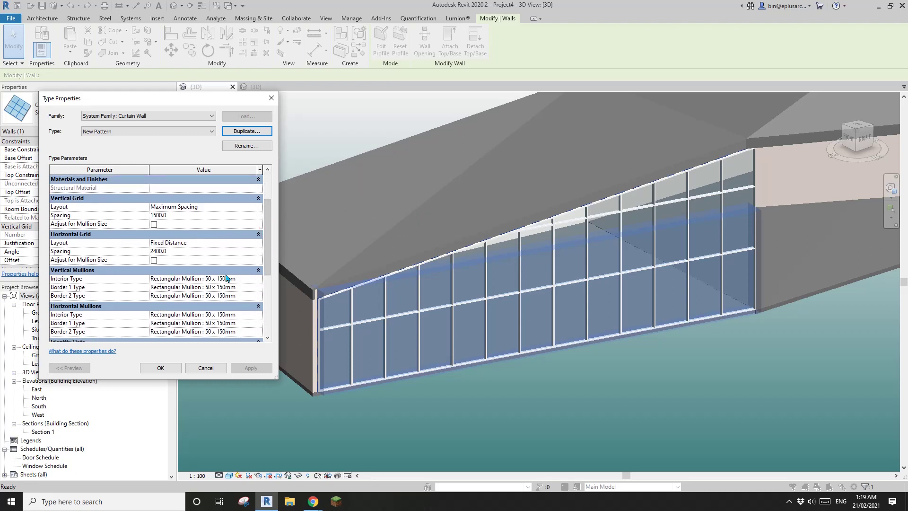
{"action": "scroll", "coordinate": [265, 265], "scroll_direction": "up", "scroll_amount": 2}
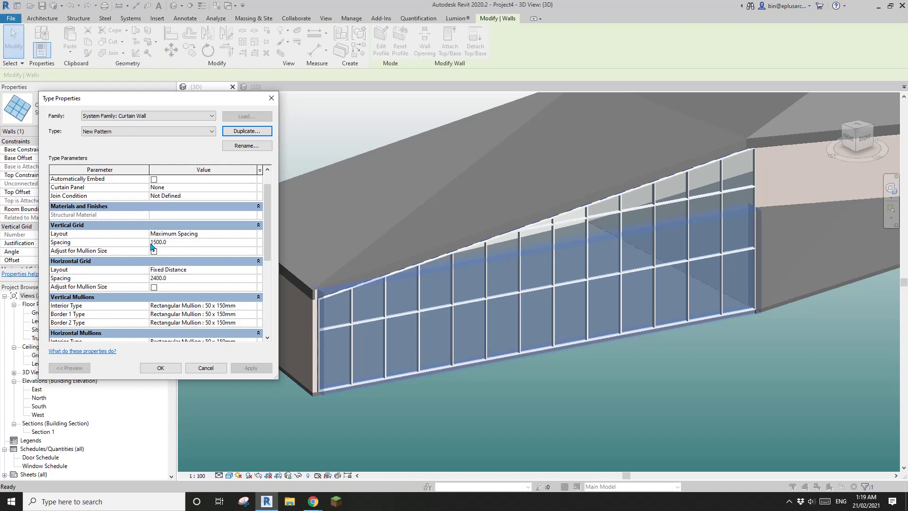
- Set the vertical and horizontal grid layouts to Fixed Distance with 450 spacing
{"action": "left_click", "coordinate": [221, 233]}
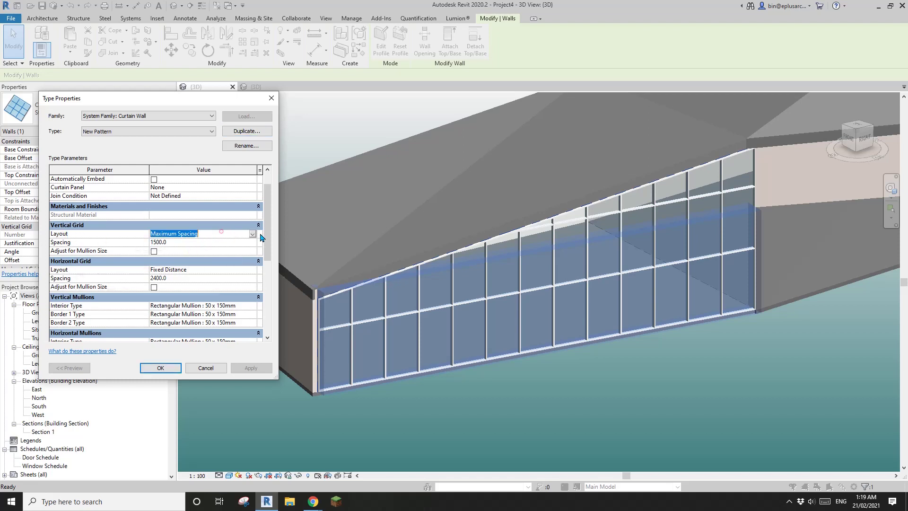
{"action": "left_click", "coordinate": [251, 234]}
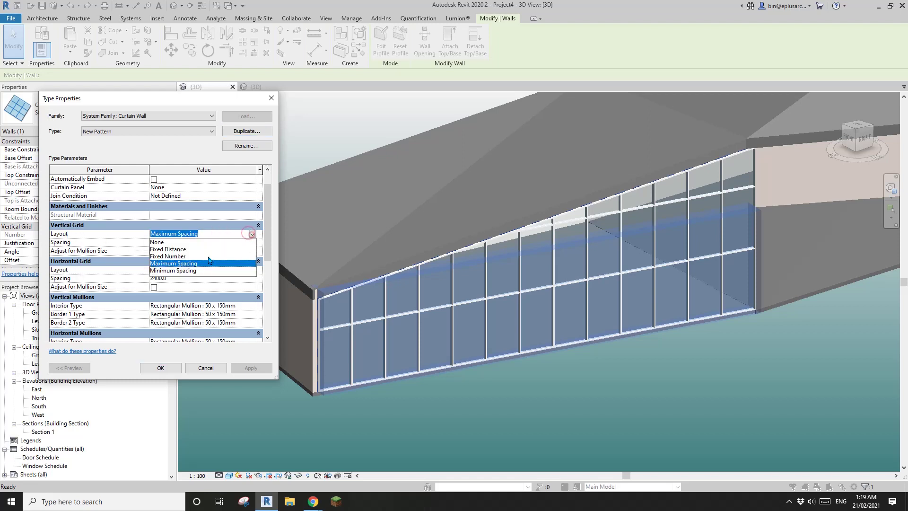
{"action": "left_click", "coordinate": [175, 249]}
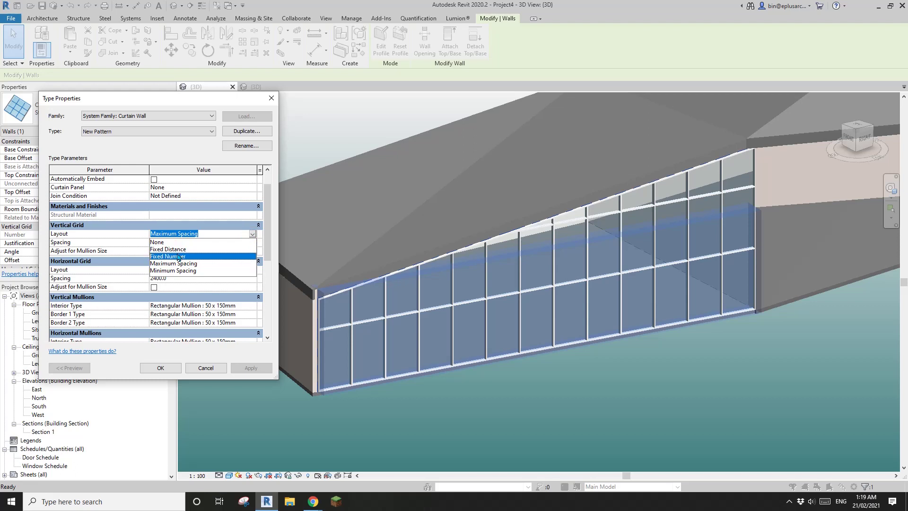
{"action": "left_click", "coordinate": [181, 251]}
{"action": "left_click", "coordinate": [242, 268]}
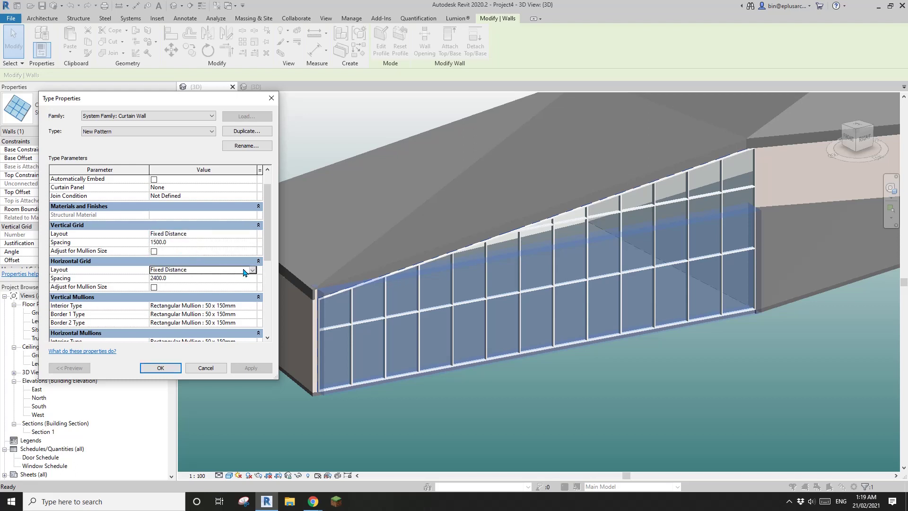
{"action": "left_click", "coordinate": [243, 268]}
{"action": "left_click", "coordinate": [171, 286]}
{"action": "left_click", "coordinate": [180, 243]}
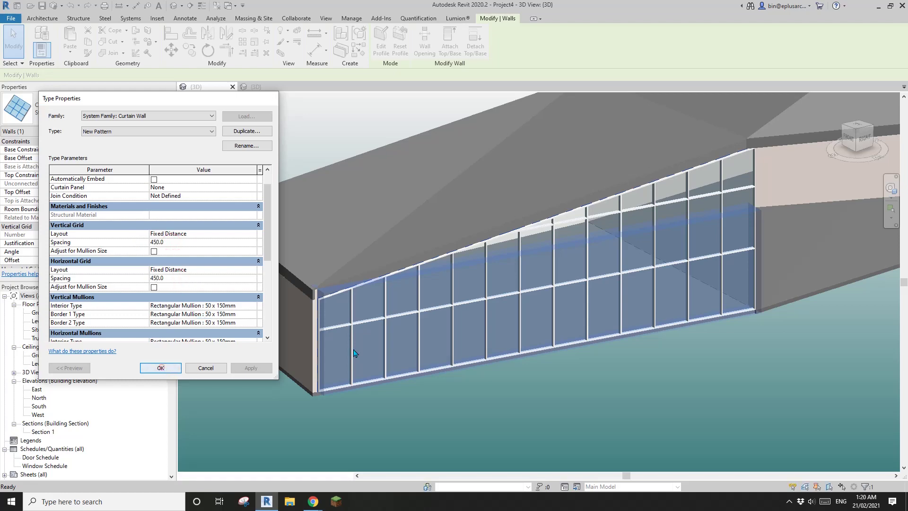
- Apply New Pattern to the wall, dismiss the warning, and zoom in on the grid
{"action": "left_click", "coordinate": [162, 368]}
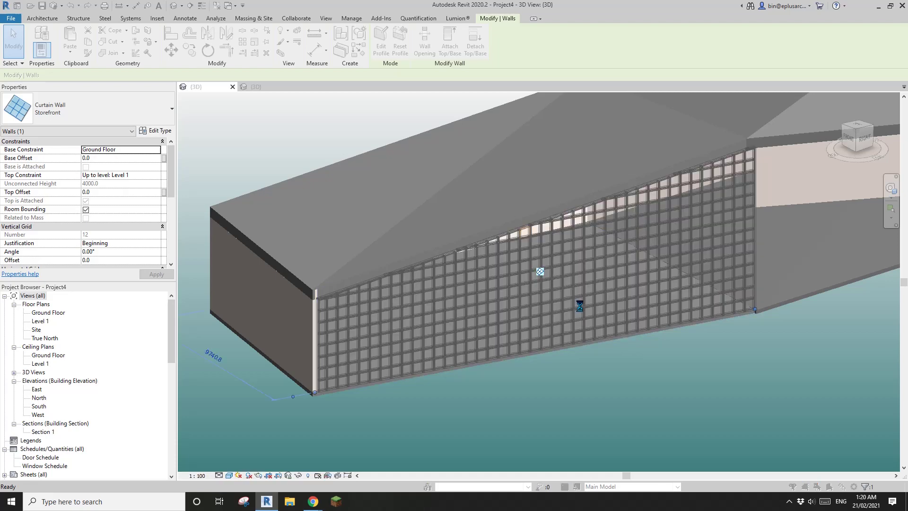
{"action": "left_click", "coordinate": [489, 282]}
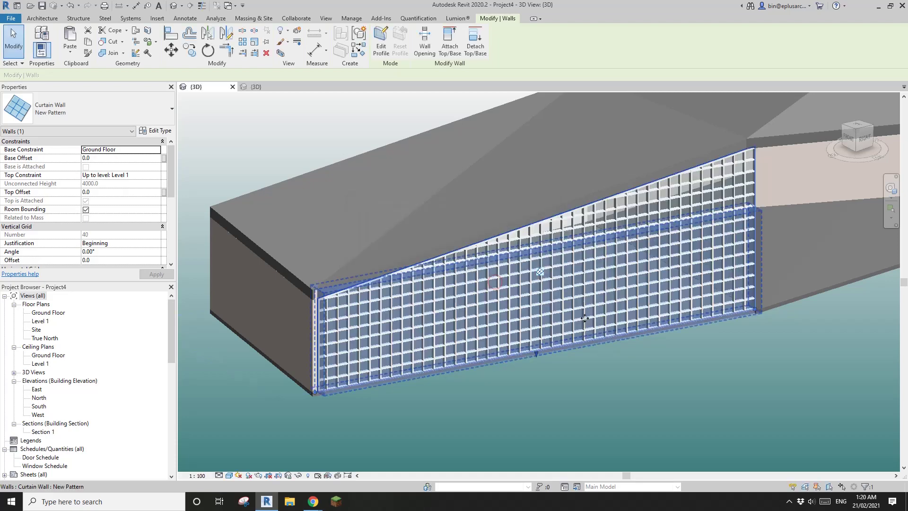
{"action": "scroll", "coordinate": [612, 324], "scroll_direction": "up", "scroll_amount": 3}
{"action": "key", "text": "Escape"}
{"action": "scroll", "coordinate": [610, 321], "scroll_direction": "up", "scroll_amount": 6}
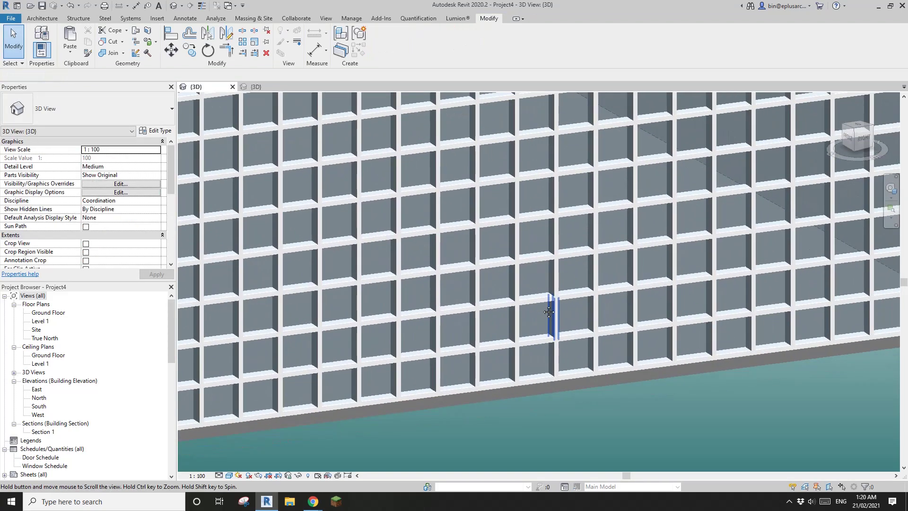
{"action": "middle_click_drag", "start_coordinate": [549, 312], "coordinate": [519, 327]}
{"action": "scroll", "coordinate": [563, 327], "scroll_direction": "up", "scroll_amount": 1}
- Select a lower horizontal grid line and remove mullion segments along it
{"action": "key", "text": "Tab"}
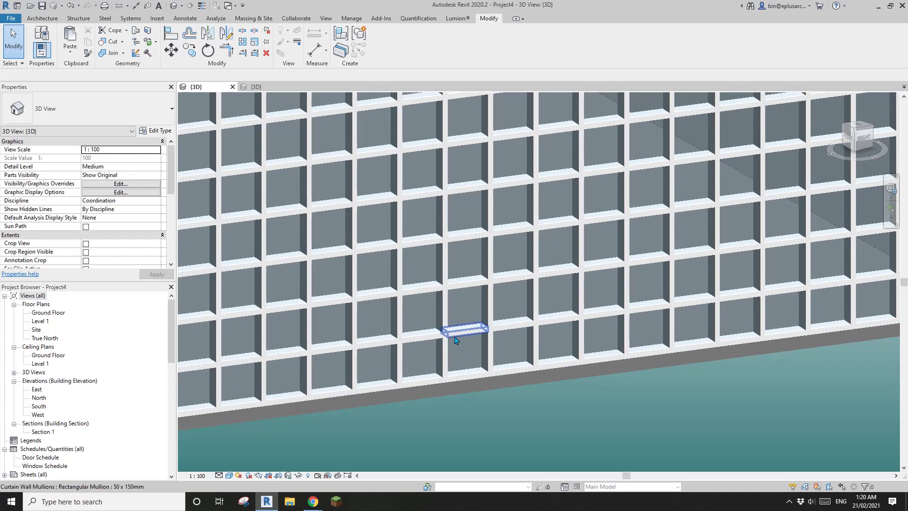
{"action": "left_click", "coordinate": [519, 326]}
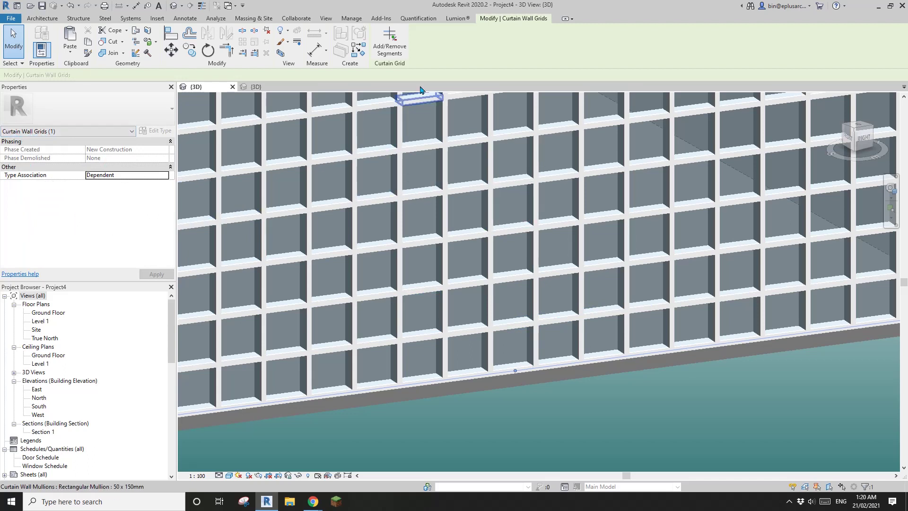
{"action": "left_click", "coordinate": [396, 49]}
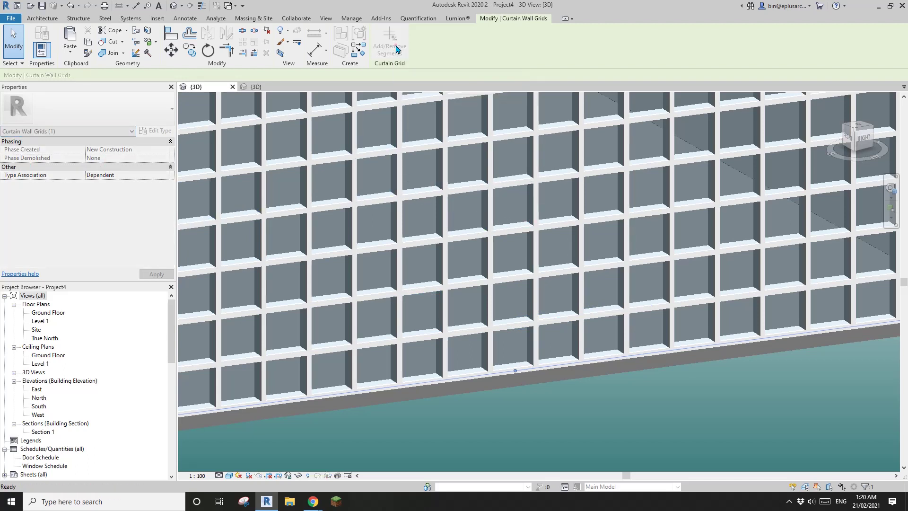
{"action": "scroll", "coordinate": [549, 201], "scroll_direction": "down", "scroll_amount": 4}
{"action": "scroll", "coordinate": [501, 293], "scroll_direction": "up", "scroll_amount": 3}
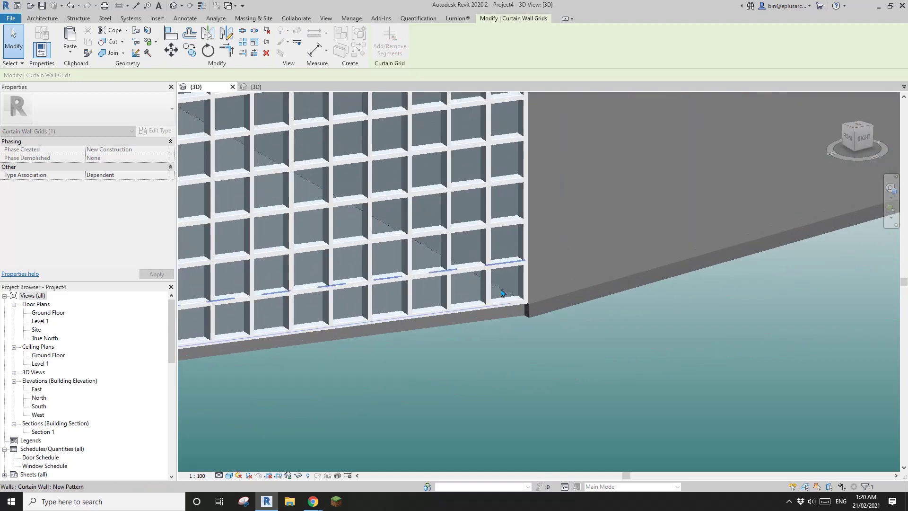
{"action": "scroll", "coordinate": [501, 292], "scroll_direction": "up", "scroll_amount": 2}
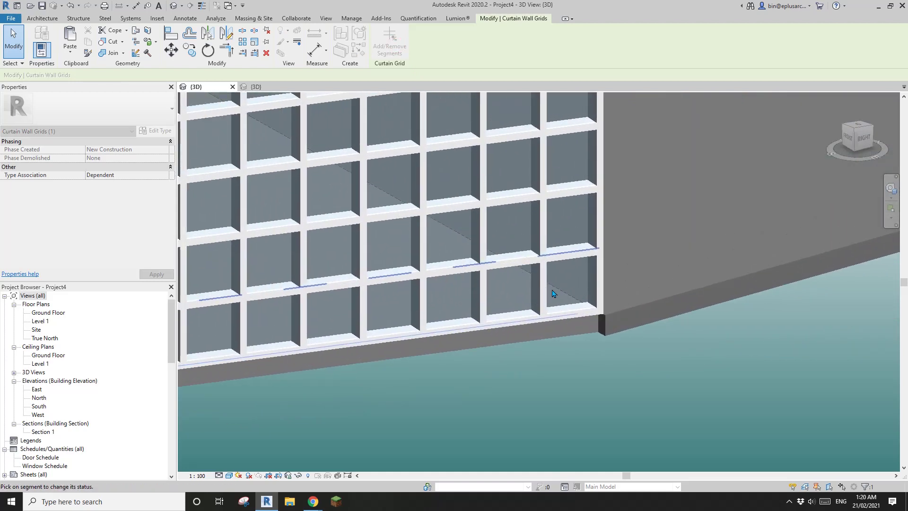
{"action": "middle_click_drag", "start_coordinate": [552, 290], "coordinate": [590, 294]}
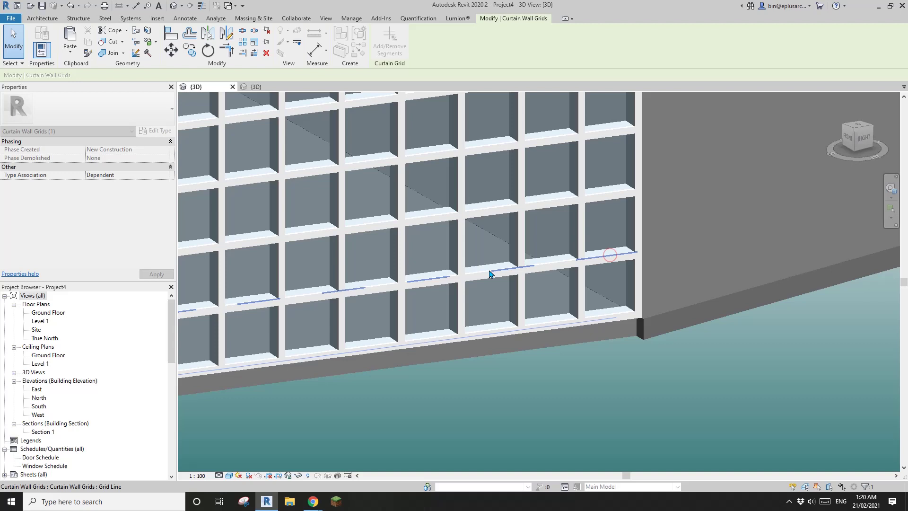
{"action": "left_click", "coordinate": [264, 304]}
{"action": "scroll", "coordinate": [522, 303], "scroll_direction": "down", "scroll_amount": 3}
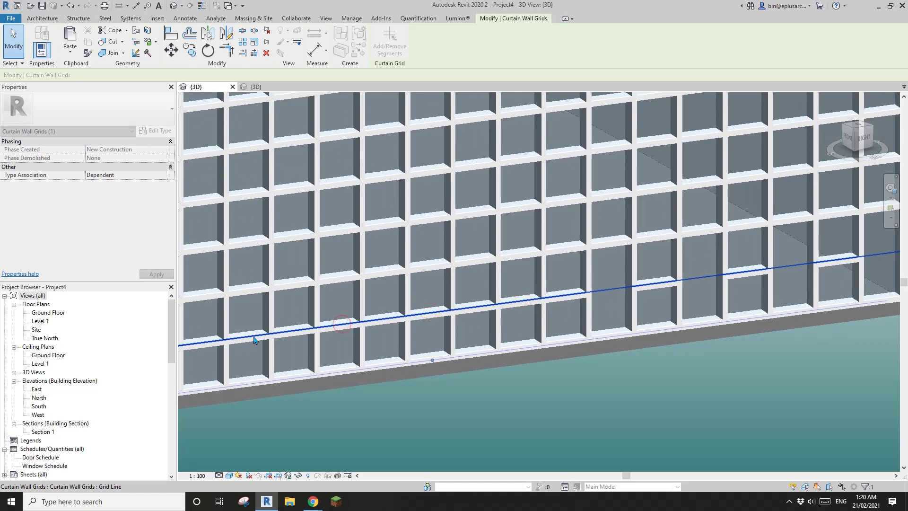
{"action": "middle_click_drag", "start_coordinate": [479, 323], "coordinate": [553, 391]}
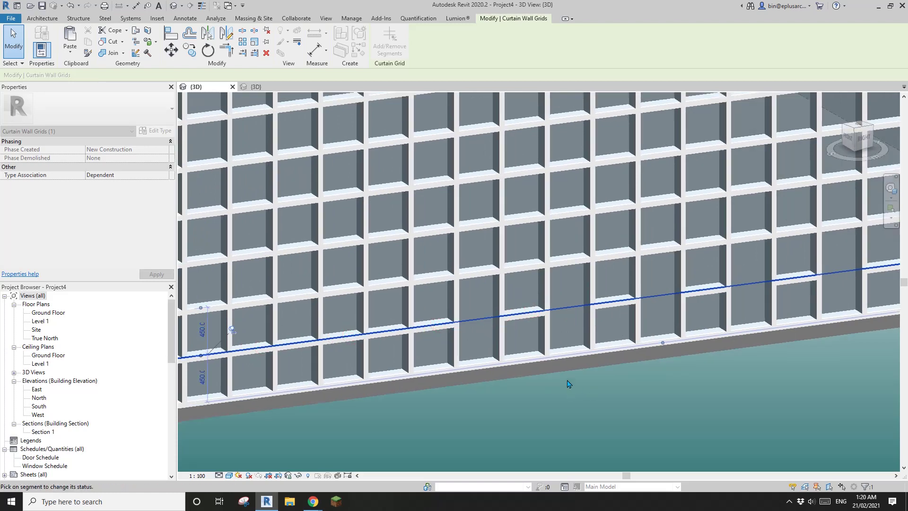
{"action": "scroll", "coordinate": [578, 343], "scroll_direction": "down", "scroll_amount": 4}
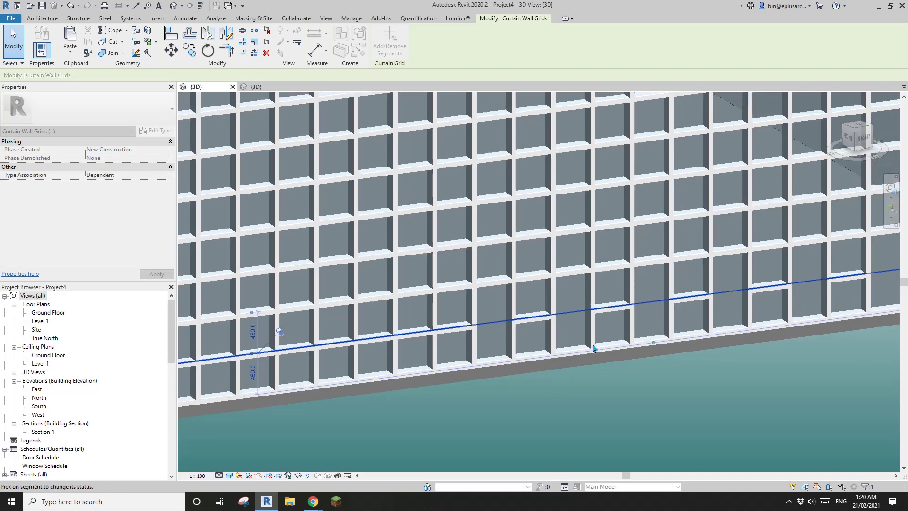
{"action": "middle_click_drag", "start_coordinate": [579, 343], "coordinate": [468, 320]}
{"action": "middle_click_drag", "start_coordinate": [733, 291], "coordinate": [546, 307]}
{"action": "scroll", "coordinate": [546, 307], "scroll_direction": "up", "scroll_amount": 3}
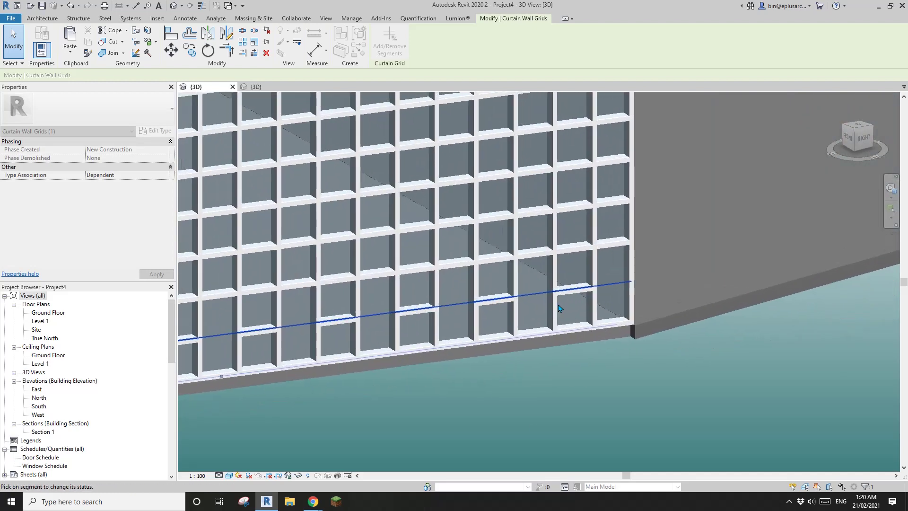
{"action": "key", "text": "Escape"}
{"action": "key", "text": "Escape"}
- Remove three segments along another horizontal grid line near the wall's end corner
{"action": "middle_click_drag", "start_coordinate": [698, 309], "coordinate": [383, 319]}
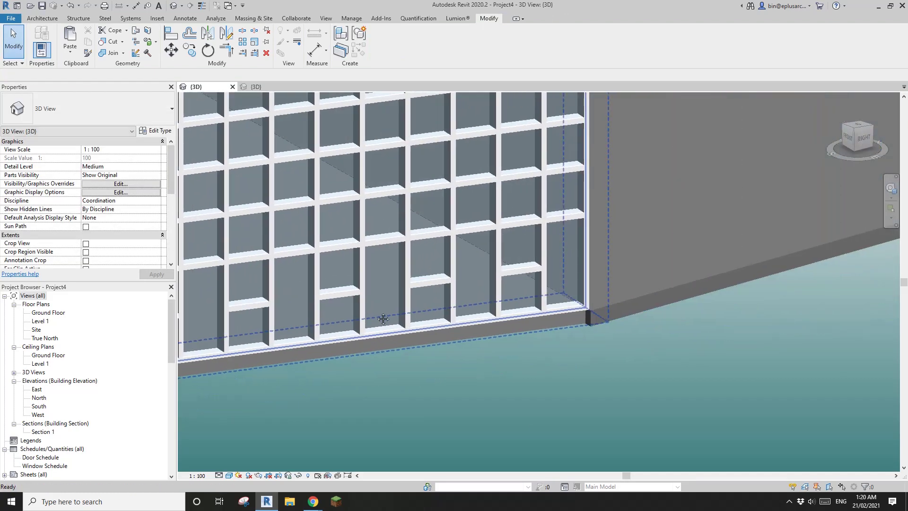
{"action": "left_click", "coordinate": [476, 228]}
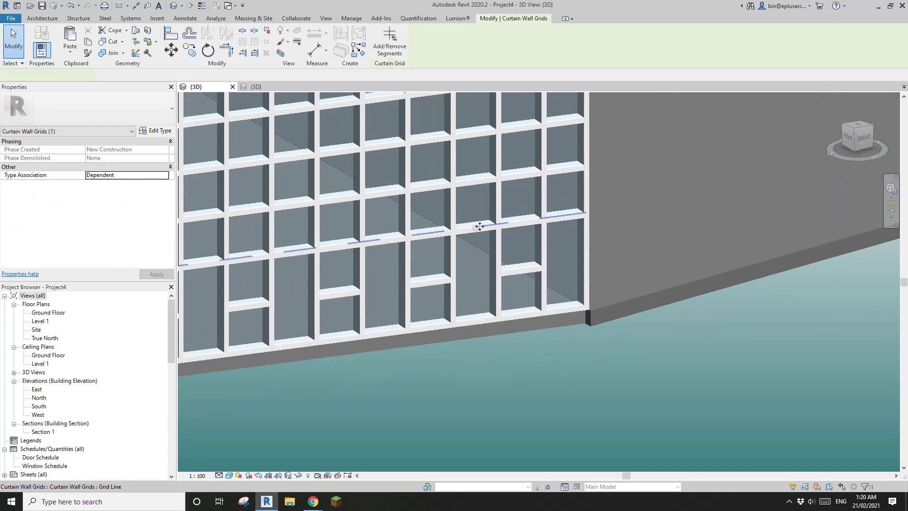
{"action": "left_click", "coordinate": [395, 43]}
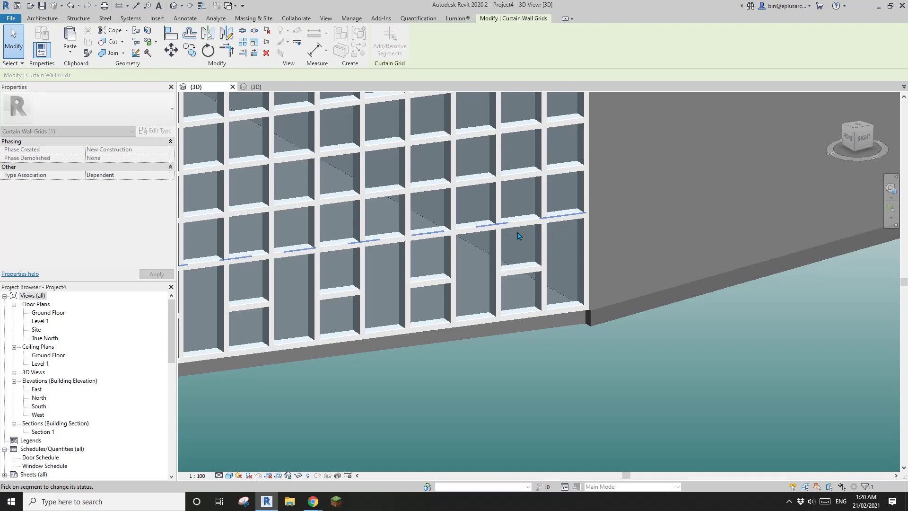
{"action": "left_click", "coordinate": [428, 233]}
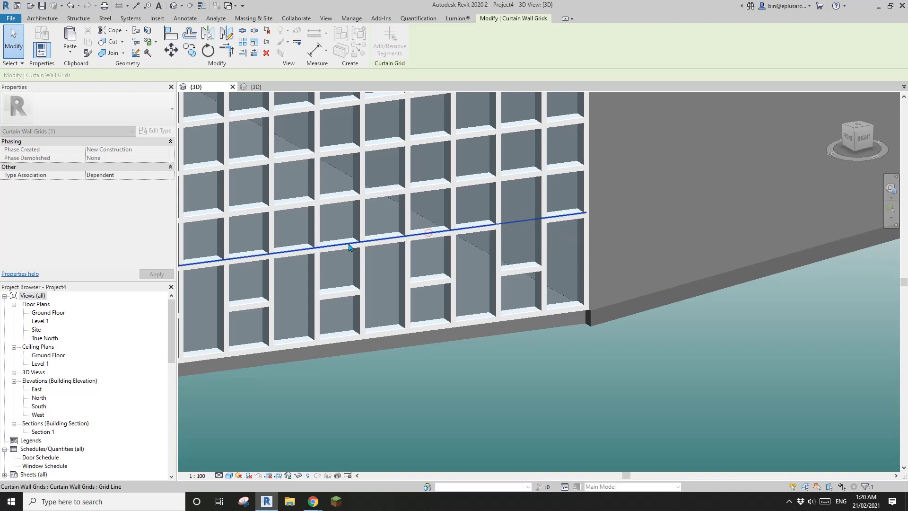
{"action": "left_click", "coordinate": [249, 256]}
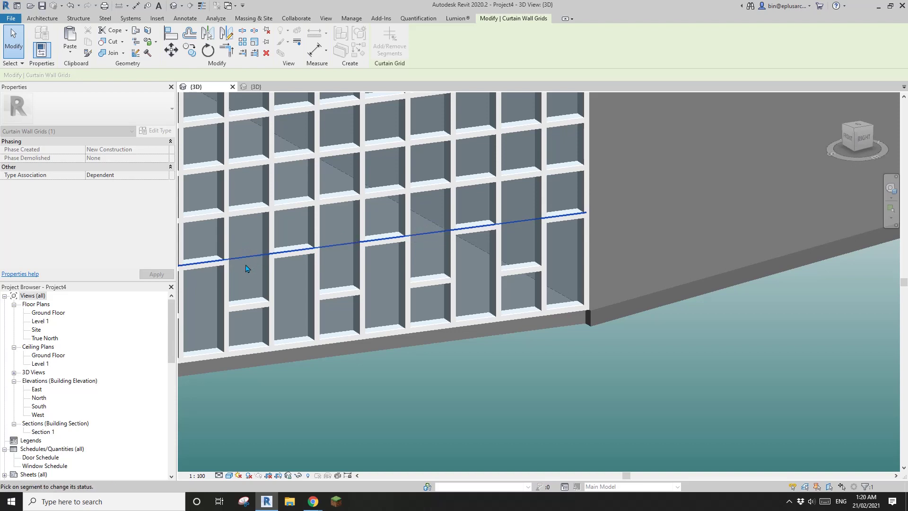
{"action": "scroll", "coordinate": [246, 266], "scroll_direction": "down", "scroll_amount": 1}
{"action": "middle_click_drag", "start_coordinate": [246, 265], "coordinate": [523, 267]}
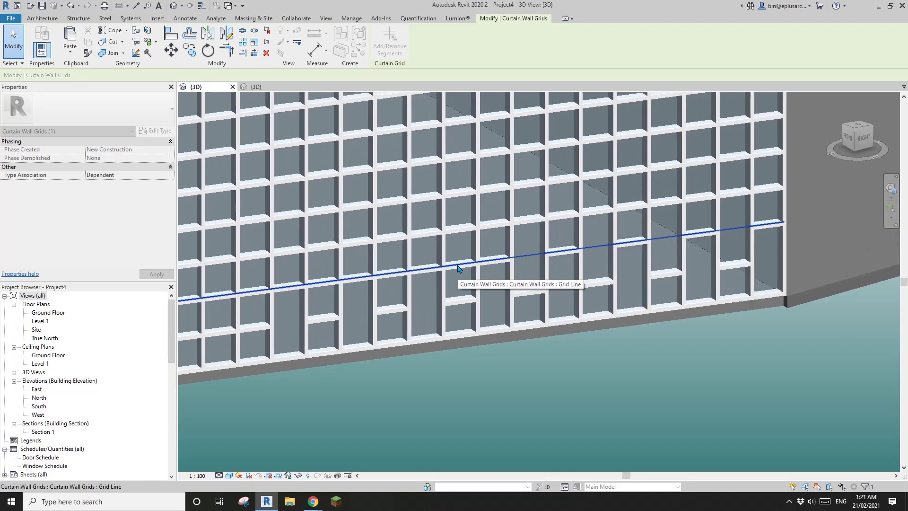
{"action": "left_click", "coordinate": [457, 265]}
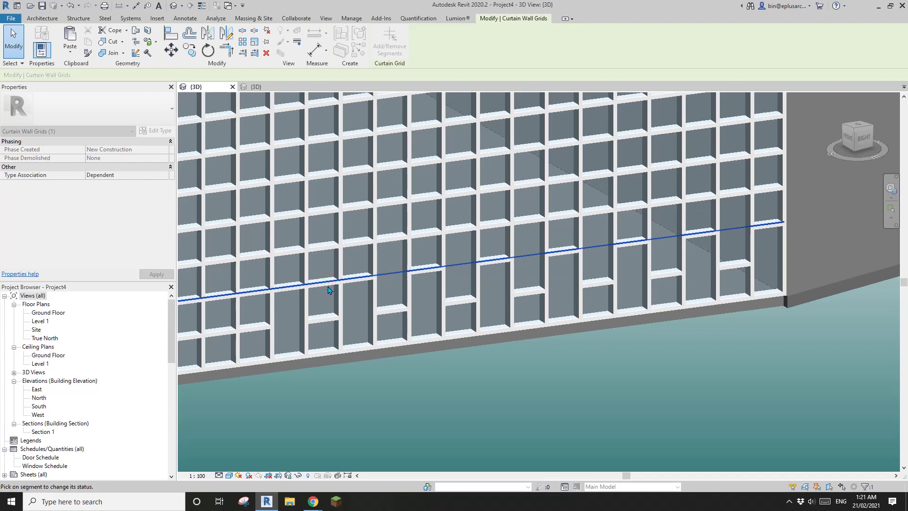
{"action": "scroll", "coordinate": [395, 284], "scroll_direction": "down", "scroll_amount": 3}
- Select a further horizontal grid line and remove mullion segments along it
{"action": "left_click", "coordinate": [555, 277]}
{"action": "scroll", "coordinate": [555, 277], "scroll_direction": "up", "scroll_amount": 3}
{"action": "middle_click_drag", "start_coordinate": [454, 279], "coordinate": [555, 293]}
{"action": "scroll", "coordinate": [563, 278], "scroll_direction": "down", "scroll_amount": 1}
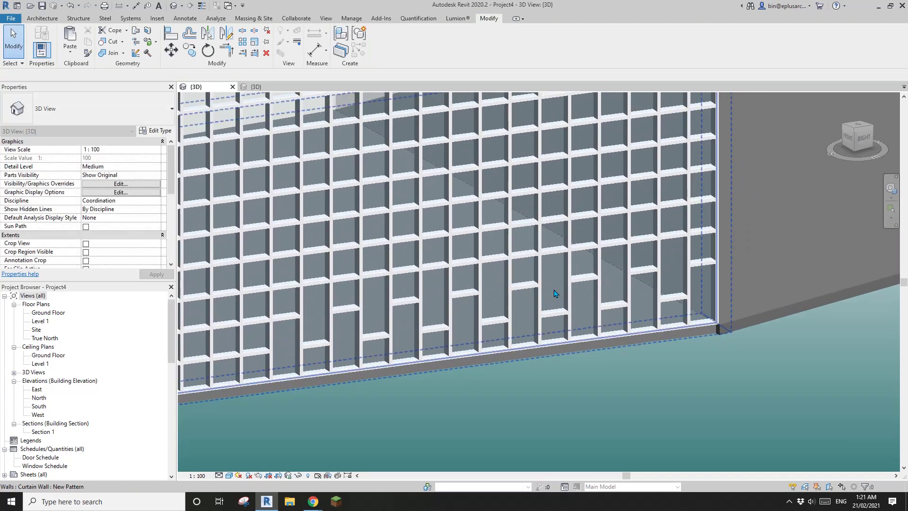
{"action": "left_click", "coordinate": [563, 253]}
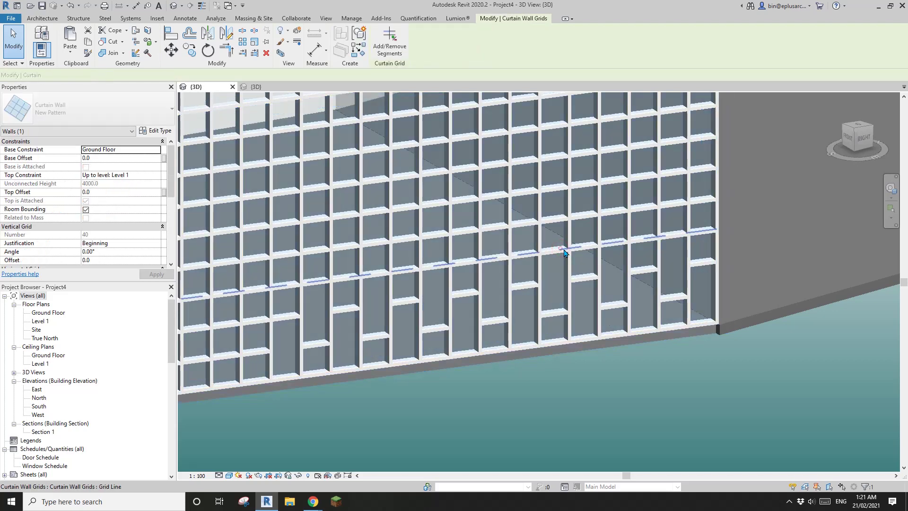
{"action": "scroll", "coordinate": [559, 258], "scroll_direction": "up", "scroll_amount": 1}
{"action": "middle_click_drag", "start_coordinate": [558, 258], "coordinate": [482, 244]}
{"action": "left_click", "coordinate": [383, 43]}
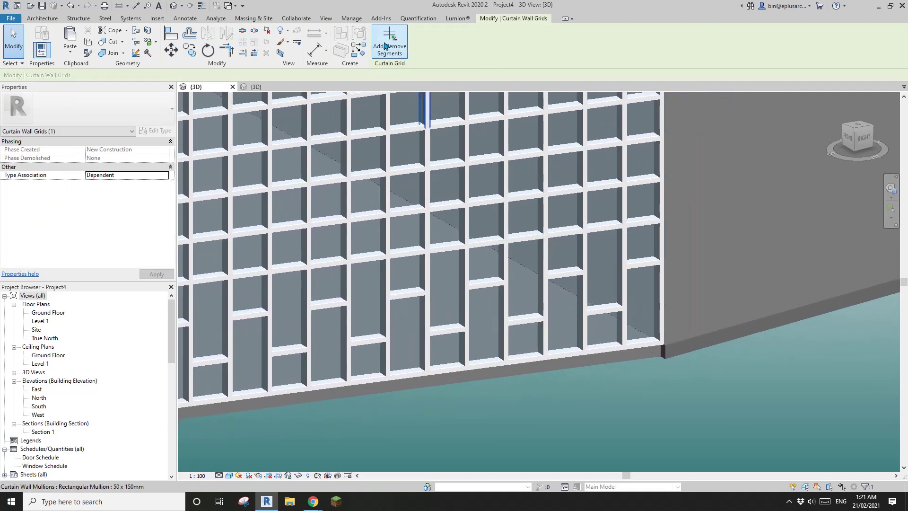
{"action": "scroll", "coordinate": [612, 232], "scroll_direction": "up", "scroll_amount": 1}
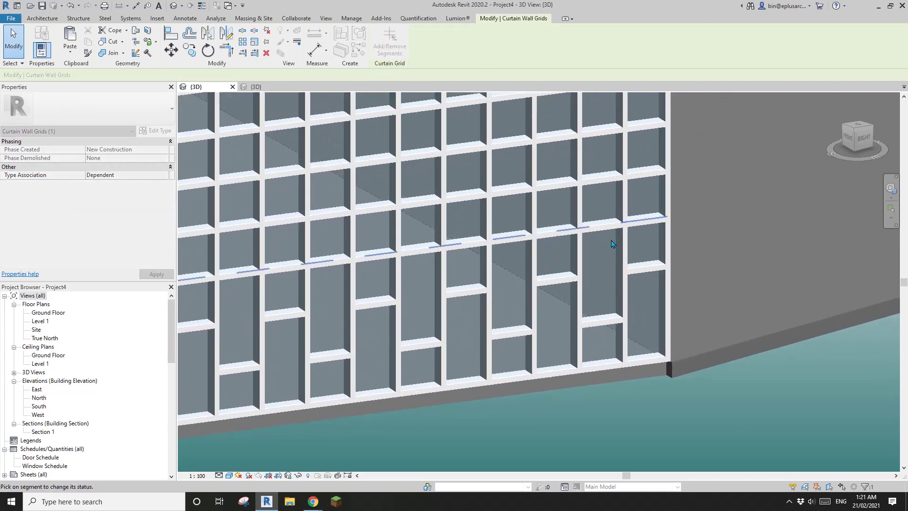
{"action": "middle_click_drag", "start_coordinate": [613, 243], "coordinate": [575, 251]}
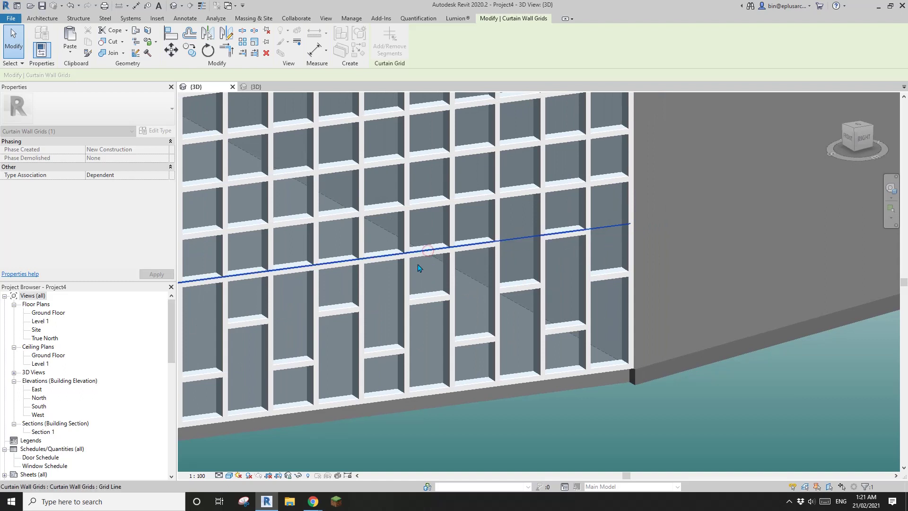
{"action": "scroll", "coordinate": [418, 268], "scroll_direction": "down", "scroll_amount": 2}
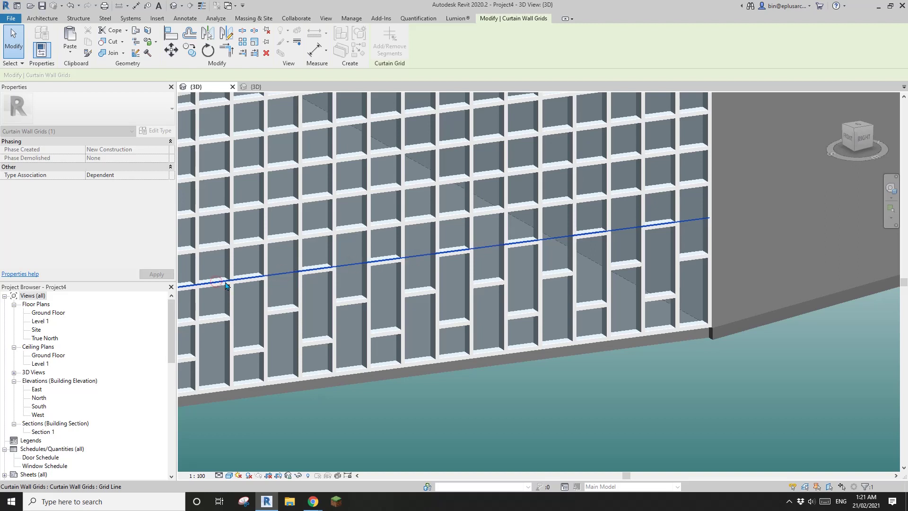
{"action": "scroll", "coordinate": [225, 286], "scroll_direction": "down", "scroll_amount": 2}
{"action": "scroll", "coordinate": [395, 256], "scroll_direction": "up", "scroll_amount": 4}
{"action": "key", "text": "Escape"}
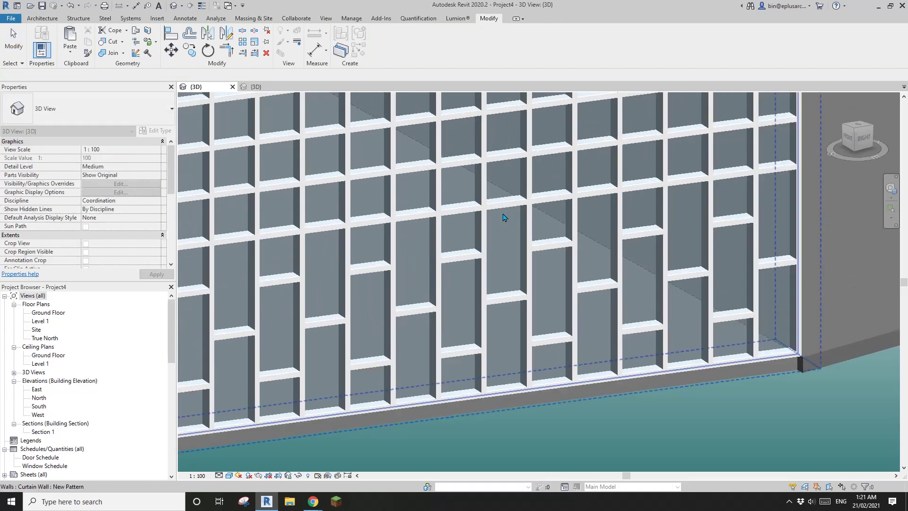
- Select the next horizontal grid line and begin Add/Remove Segments on it
{"action": "left_click", "coordinate": [507, 205]}
{"action": "scroll", "coordinate": [503, 217], "scroll_direction": "down", "scroll_amount": 1}
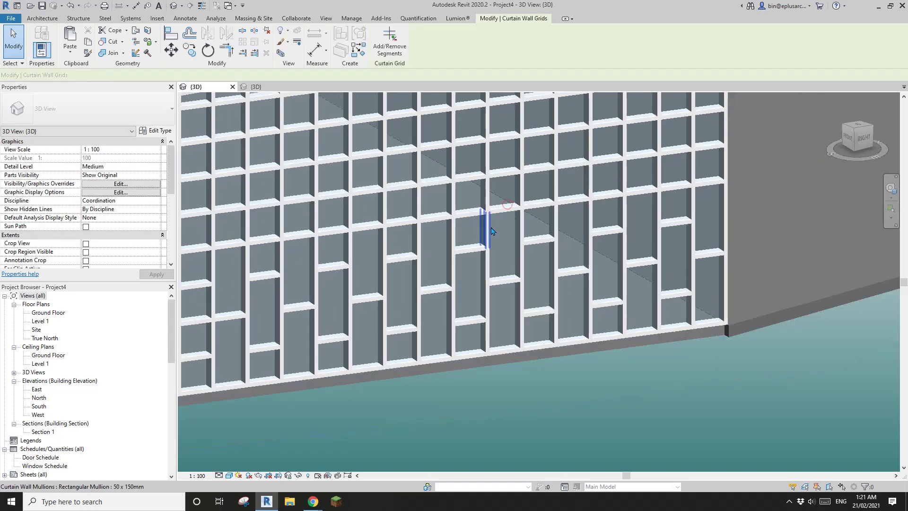
{"action": "middle_click_drag", "start_coordinate": [486, 227], "coordinate": [456, 265]}
{"action": "left_click", "coordinate": [389, 39]}
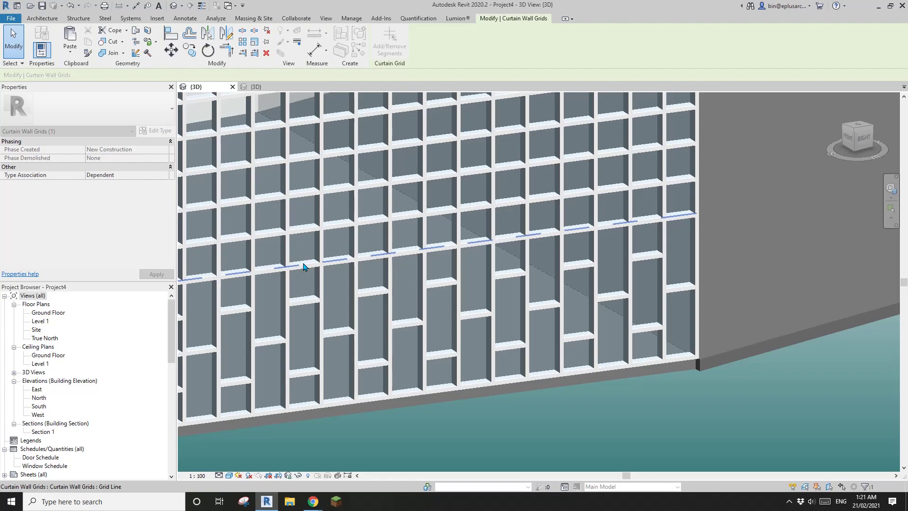
{"action": "key", "text": "Escape"}
{"action": "key", "text": "Escape"}
{"action": "scroll", "coordinate": [596, 313], "scroll_direction": "down", "scroll_amount": 3}
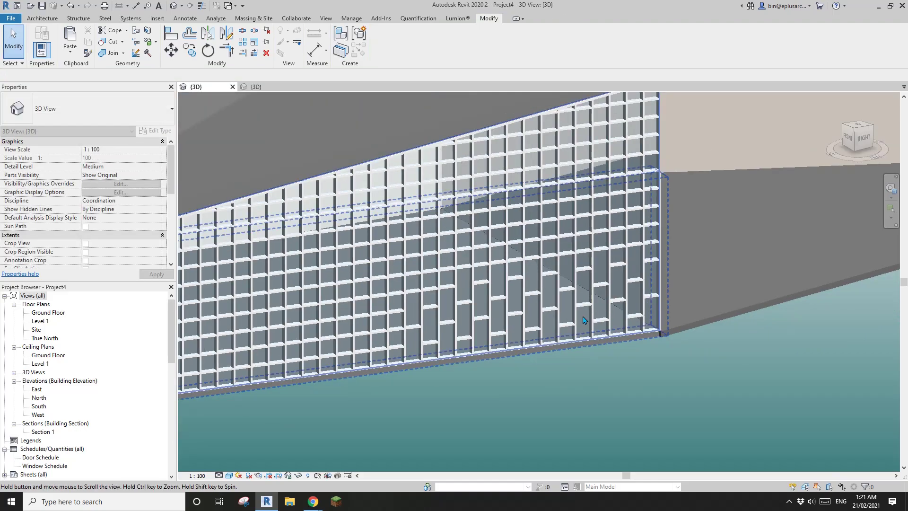
{"action": "middle_click_drag", "start_coordinate": [587, 319], "coordinate": [537, 297], "text": "shift"}
{"action": "scroll", "coordinate": [518, 240], "scroll_direction": "up", "scroll_amount": 4}
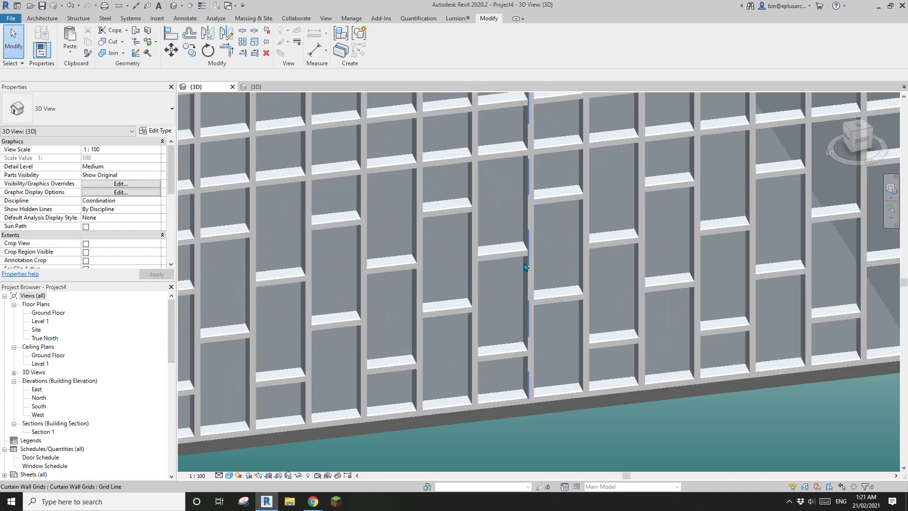
{"action": "scroll", "coordinate": [519, 241], "scroll_direction": "down", "scroll_amount": 8}
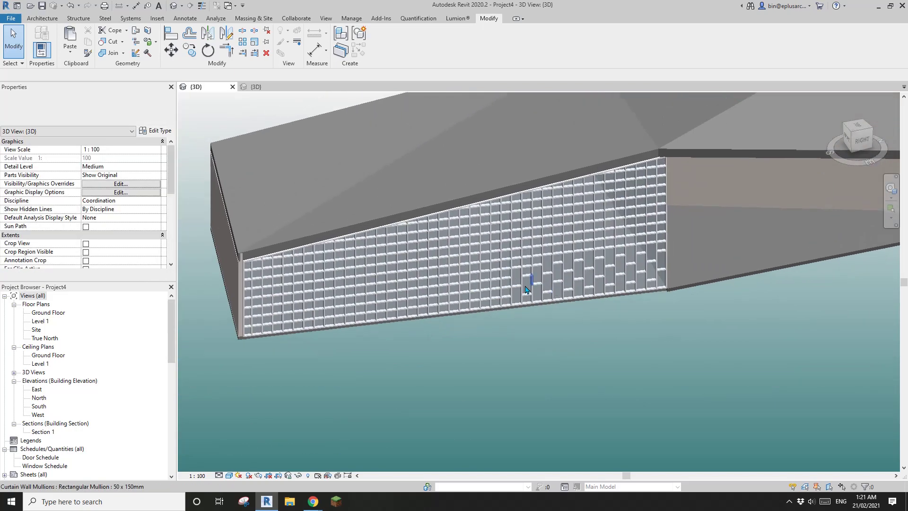
{"action": "scroll", "coordinate": [427, 289], "scroll_direction": "up", "scroll_amount": 2}
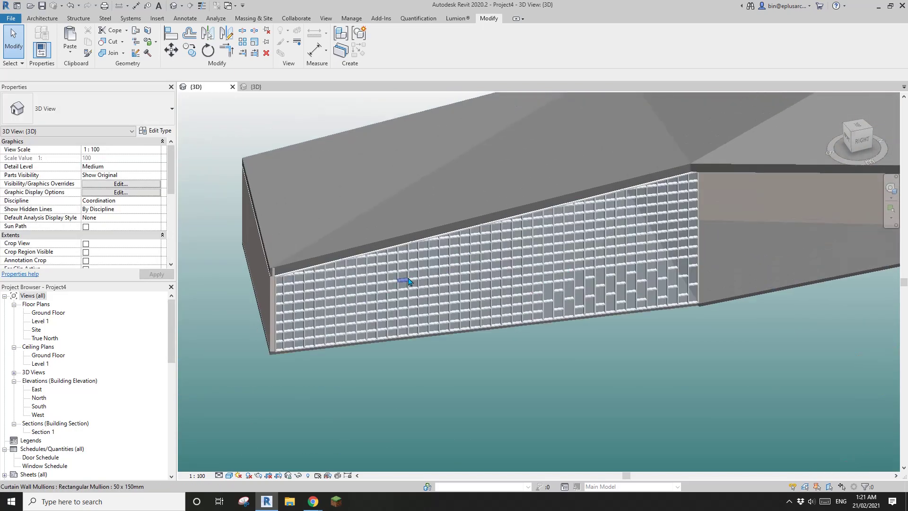
{"action": "scroll", "coordinate": [569, 304], "scroll_direction": "up", "scroll_amount": 2}
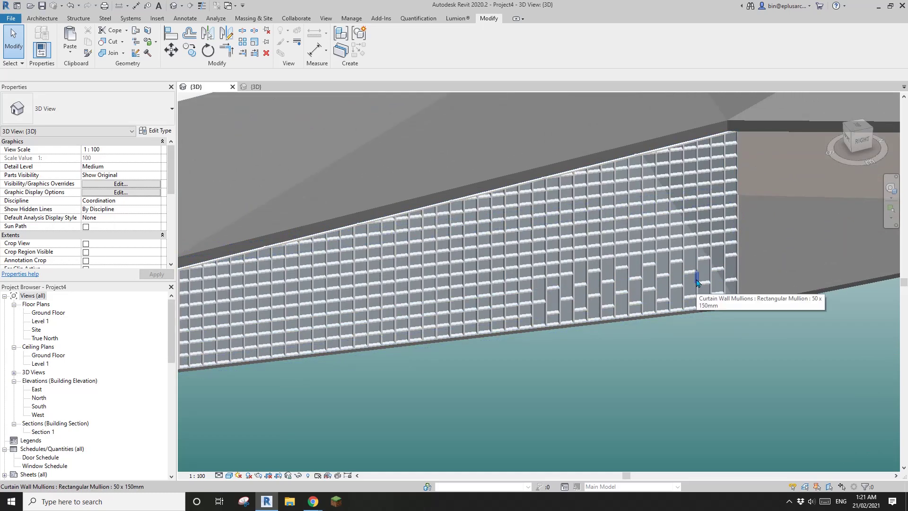
{"action": "middle_click_drag", "start_coordinate": [693, 282], "coordinate": [657, 290]}
{"action": "scroll", "coordinate": [573, 301], "scroll_direction": "up", "scroll_amount": 2}
{"action": "scroll", "coordinate": [580, 301], "scroll_direction": "down", "scroll_amount": 1}
{"action": "middle_click_drag", "start_coordinate": [540, 308], "coordinate": [586, 302]}
{"action": "middle_click_drag", "start_coordinate": [678, 292], "coordinate": [522, 297]}
{"action": "scroll", "coordinate": [521, 297], "scroll_direction": "down", "scroll_amount": 1}
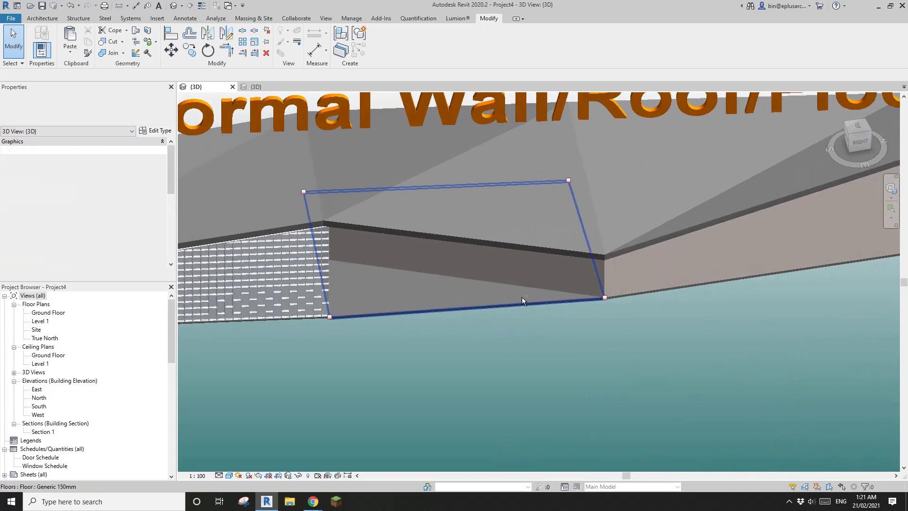
{"action": "scroll", "coordinate": [515, 295], "scroll_direction": "down", "scroll_amount": 3}
{"action": "scroll", "coordinate": [492, 283], "scroll_direction": "up", "scroll_amount": 4}
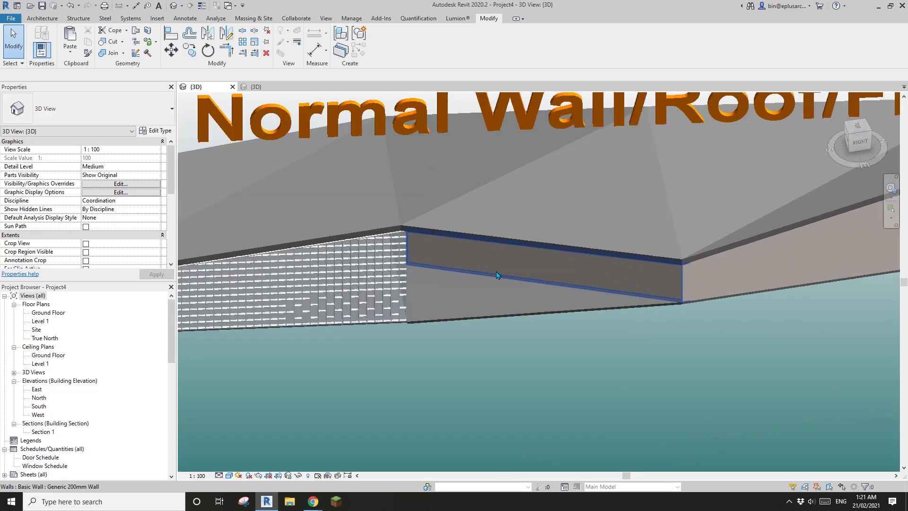
{"action": "middle_click_drag", "start_coordinate": [528, 287], "coordinate": [391, 318], "text": "shift"}
{"action": "middle_click_drag", "start_coordinate": [695, 228], "coordinate": [343, 180], "text": "shift"}
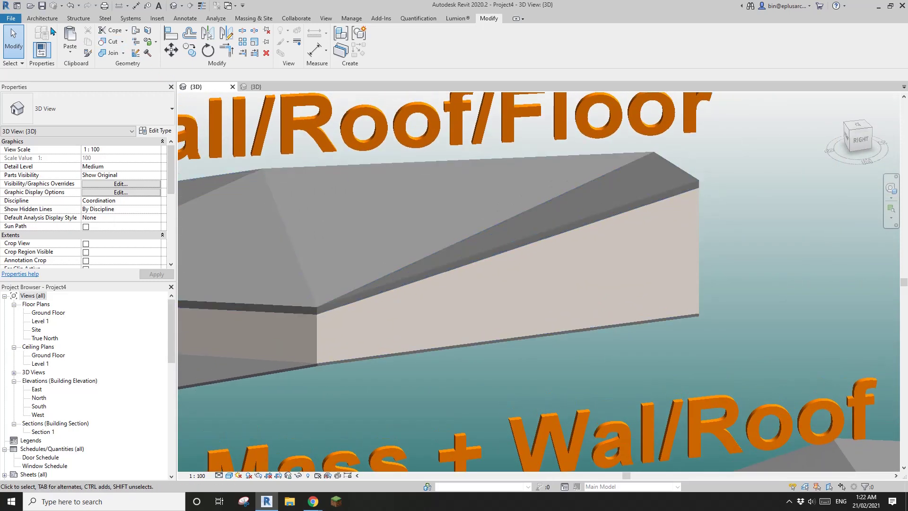
- Create a new in-place Mass family under the default name via Component > Model In-Place
{"action": "left_click", "coordinate": [36, 20]}
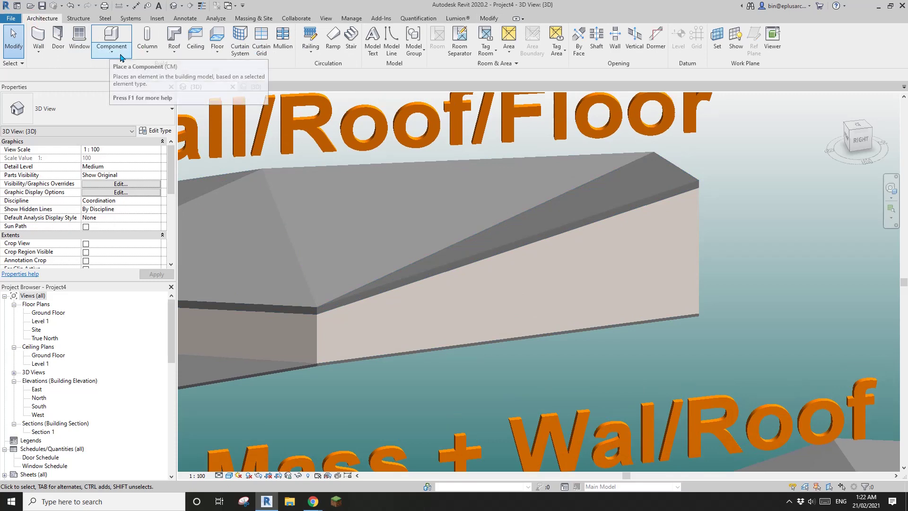
{"action": "middle_click_drag", "start_coordinate": [388, 315], "coordinate": [403, 336]}
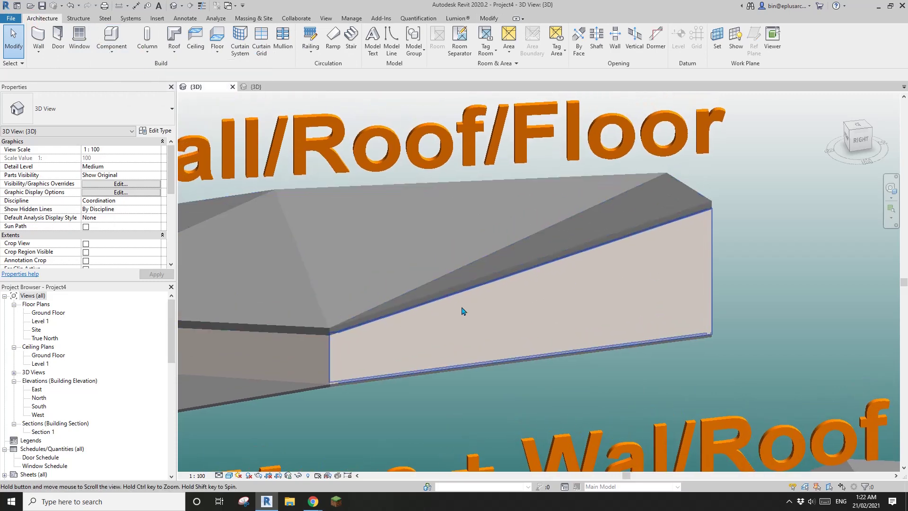
{"action": "left_click", "coordinate": [112, 53]}
{"action": "left_click", "coordinate": [128, 89]}
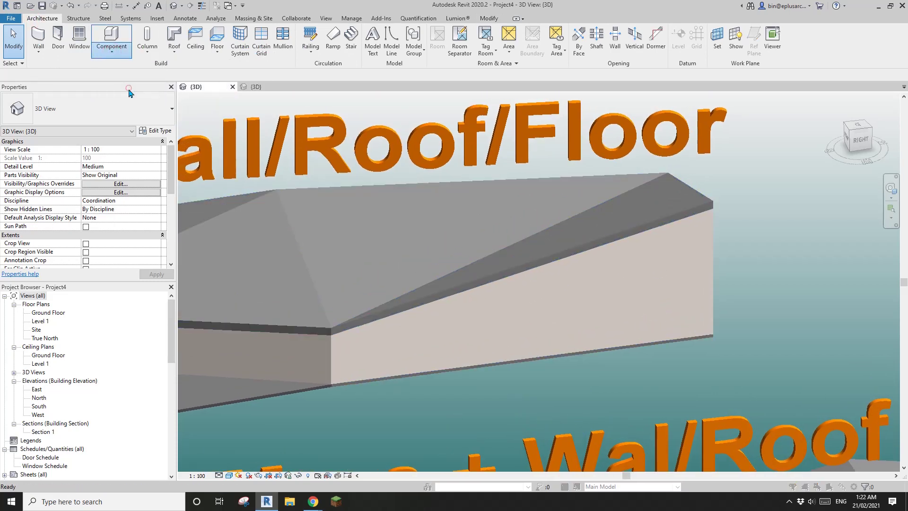
{"action": "left_click", "coordinate": [189, 161]}
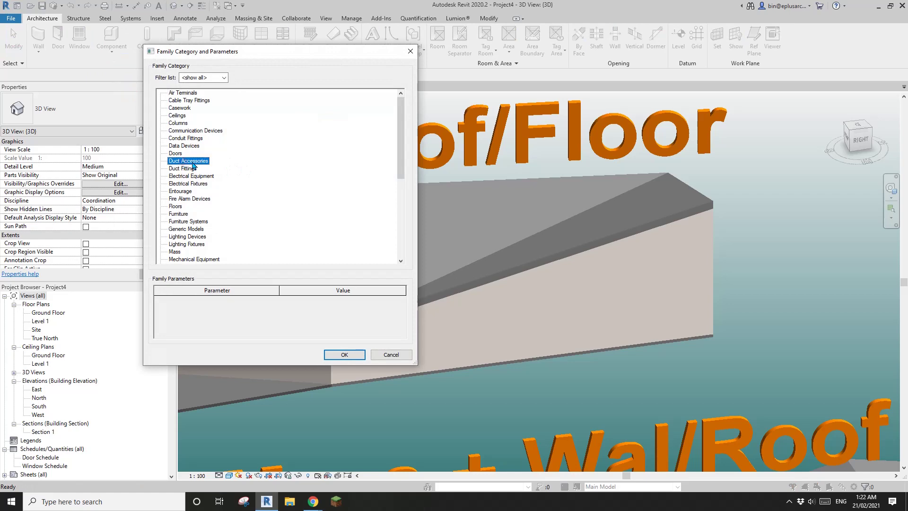
{"action": "left_click", "coordinate": [334, 354]}
{"action": "left_click", "coordinate": [422, 225]}
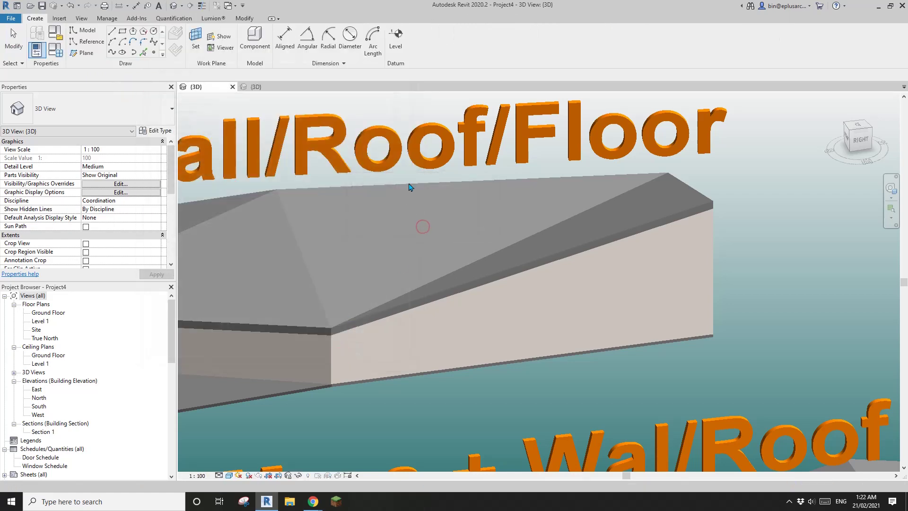
- Set the plain wall's face as the work plane for reference lines
{"action": "left_click", "coordinate": [195, 40]}
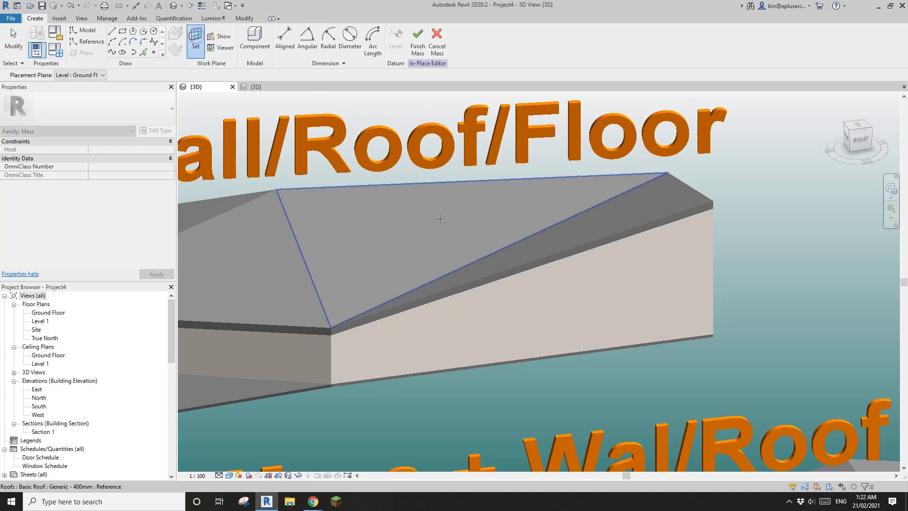
{"action": "left_click", "coordinate": [577, 298]}
{"action": "left_click", "coordinate": [85, 42]}
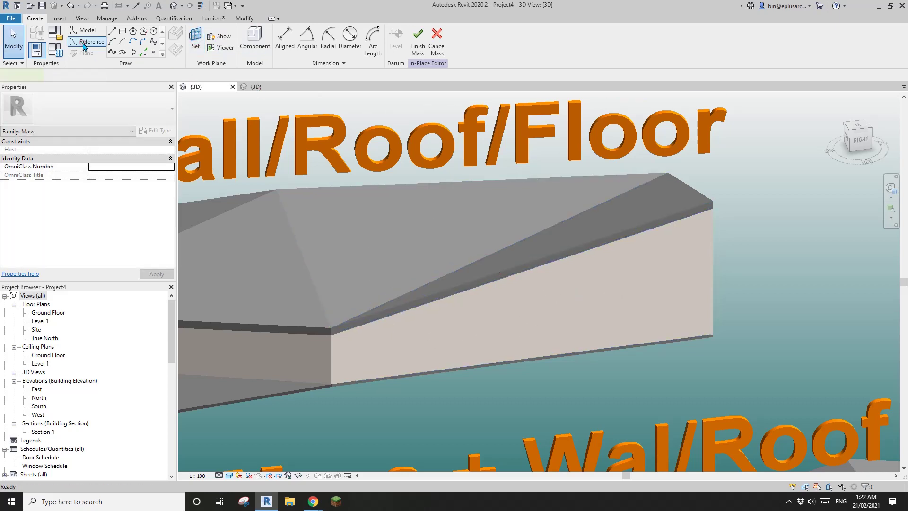
- Pick the wall's right, sloped top and sloped bottom edges as reference lines
{"action": "left_click", "coordinate": [144, 53]}
{"action": "left_click", "coordinate": [714, 274]}
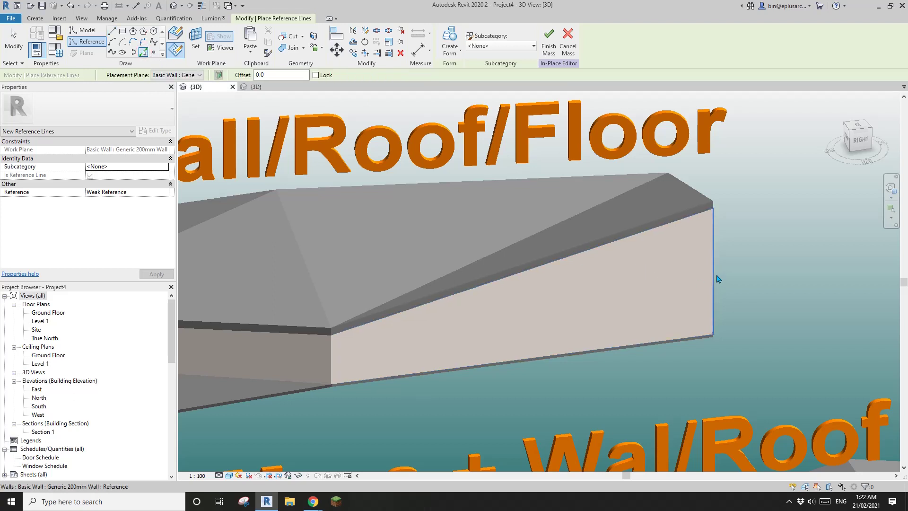
{"action": "left_click", "coordinate": [617, 245]}
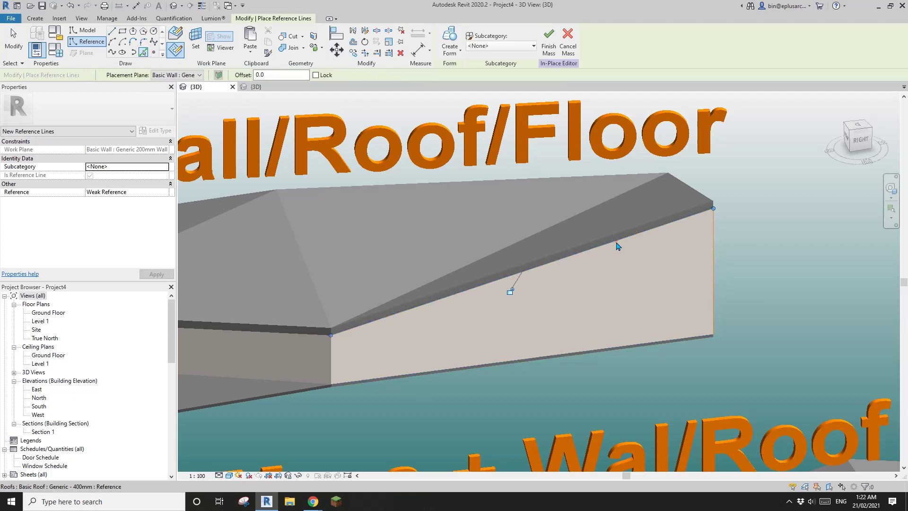
{"action": "left_click", "coordinate": [582, 349]}
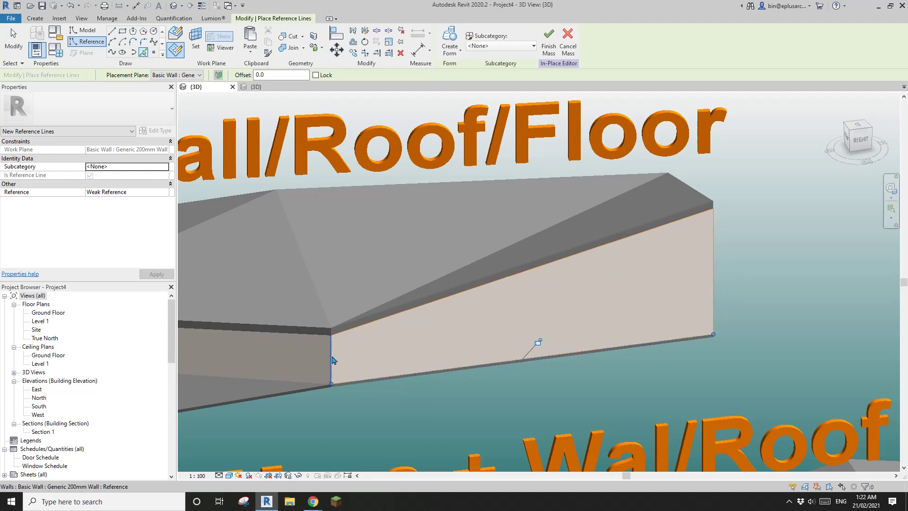
{"action": "key", "text": "Escape"}
- Select all four outline reference lines and extrude them into a solid form
{"action": "left_click", "coordinate": [491, 305]}
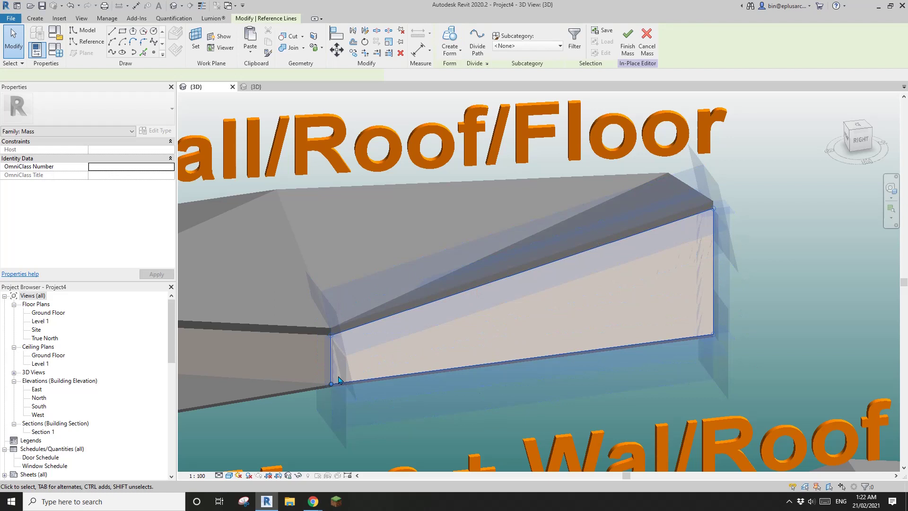
{"action": "left_click", "coordinate": [382, 251]}
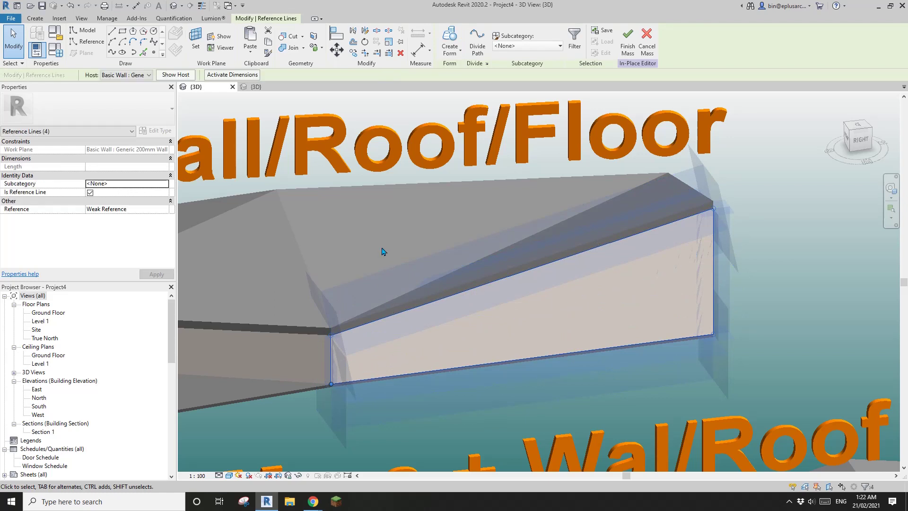
{"action": "left_click", "coordinate": [447, 39]}
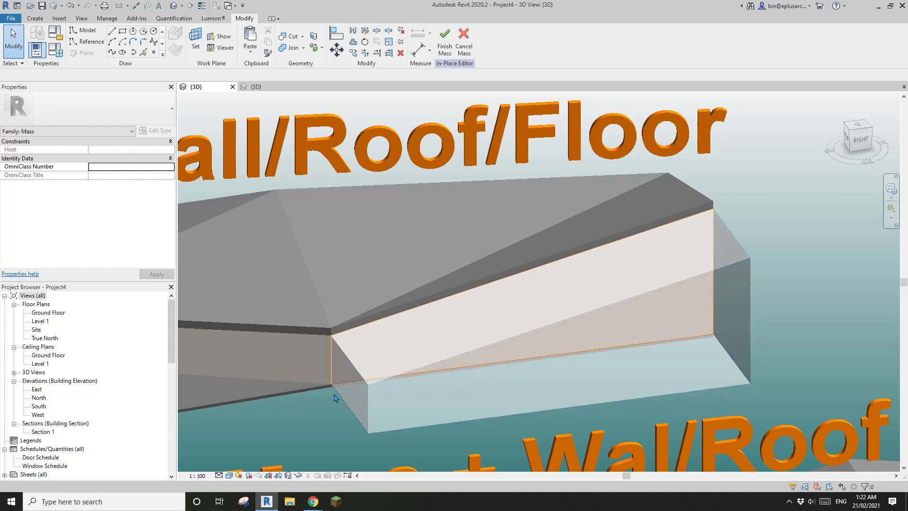
- Use TR to join the bottom and vertical reference lines at the wall's lower-left corner
{"action": "scroll", "coordinate": [340, 395], "scroll_direction": "up", "scroll_amount": 2}
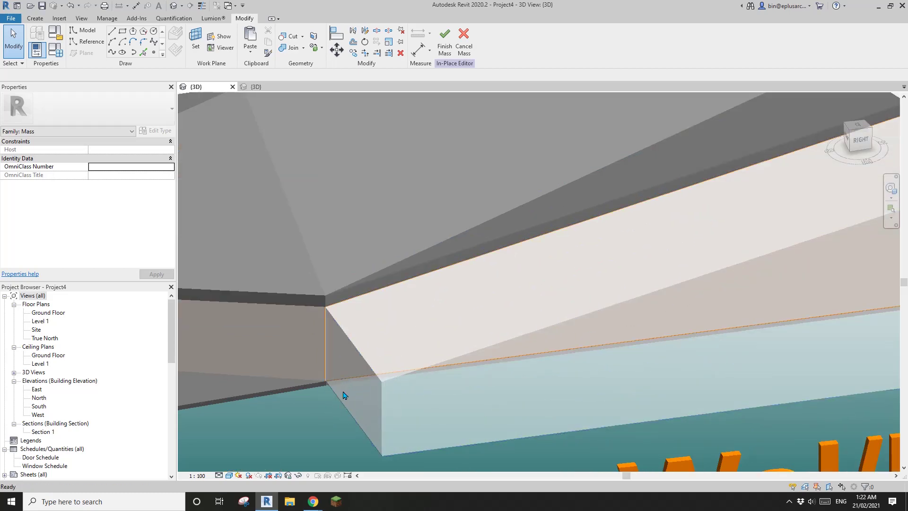
{"action": "scroll", "coordinate": [314, 395], "scroll_direction": "up", "scroll_amount": 5}
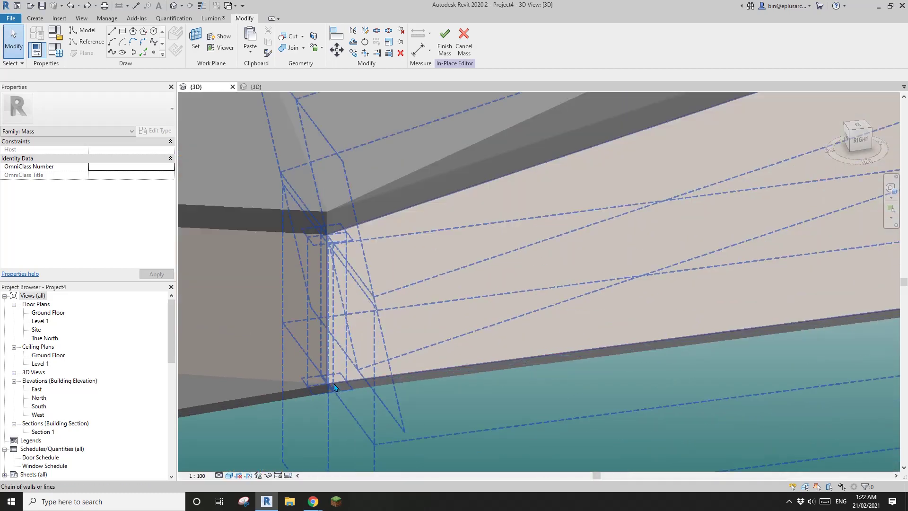
{"action": "key", "text": "t"}
{"action": "key", "text": "r"}
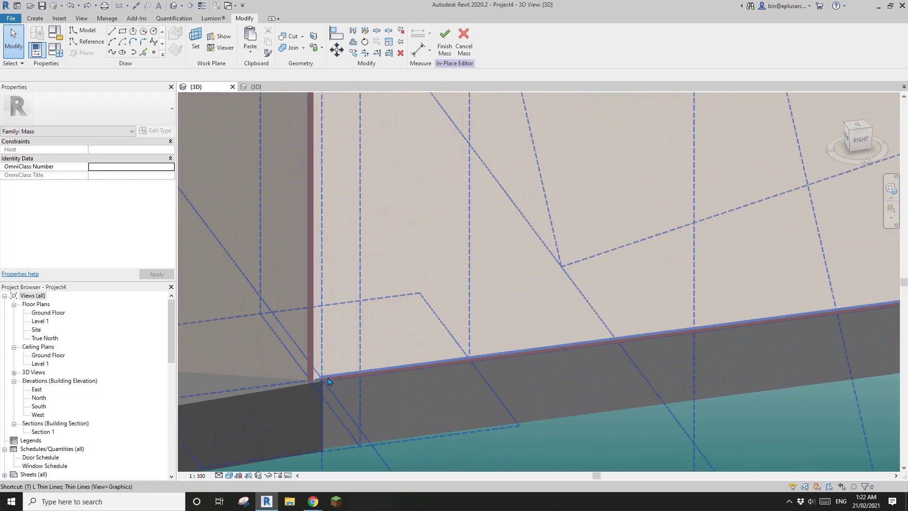
{"action": "left_click", "coordinate": [342, 376]}
{"action": "left_click", "coordinate": [312, 344]}
{"action": "scroll", "coordinate": [313, 345], "scroll_direction": "down", "scroll_amount": 8}
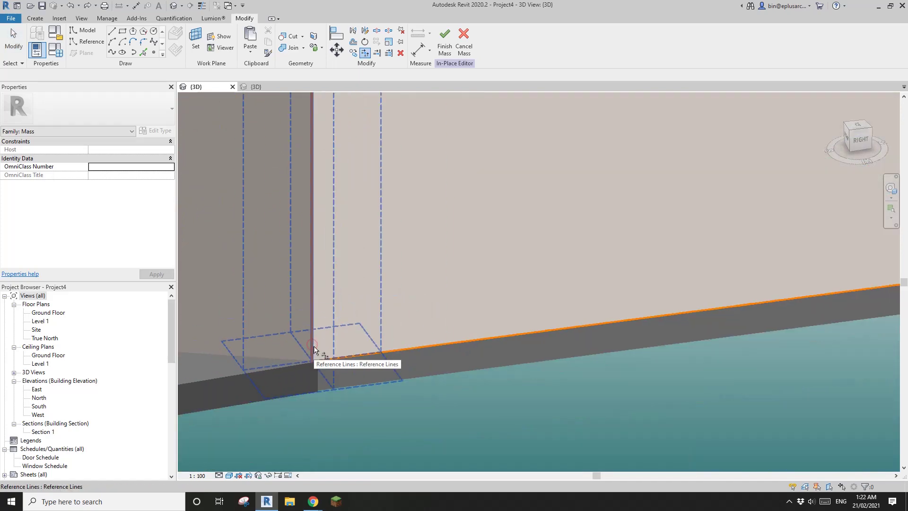
{"action": "mouse_move", "coordinate": [334, 292]}
{"action": "middle_mouse_down"}
{"action": "mouse_move", "coordinate": [335, 316]}
{"action": "mouse_move", "coordinate": [332, 290]}
{"action": "middle_mouse_up"}
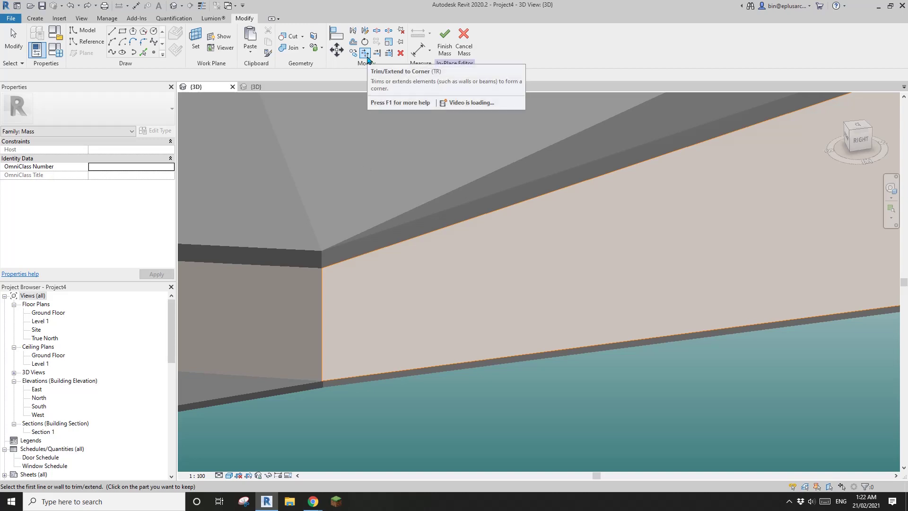
{"action": "key", "text": "Escape"}
- Create a form from the four reference lines, choosing the flat surface option over the wall face
{"action": "left_click", "coordinate": [343, 260]}
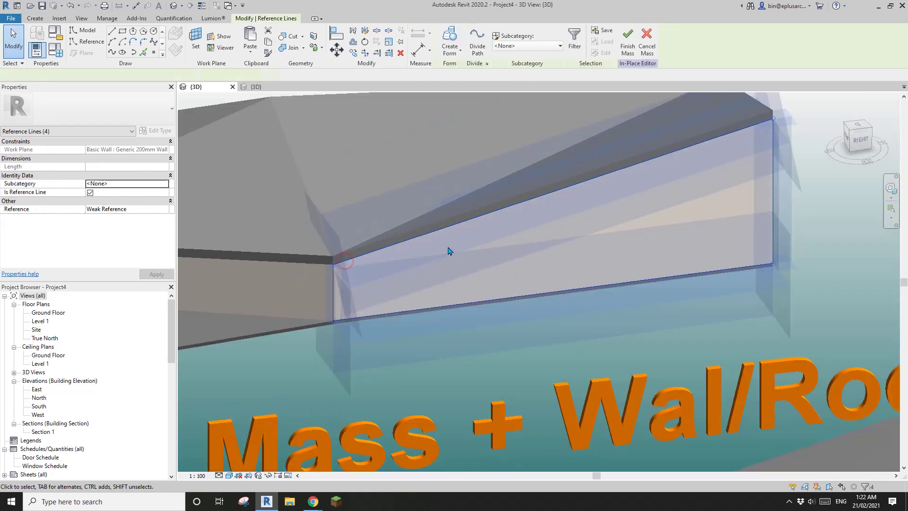
{"action": "middle_click_drag", "start_coordinate": [448, 247], "coordinate": [462, 288]}
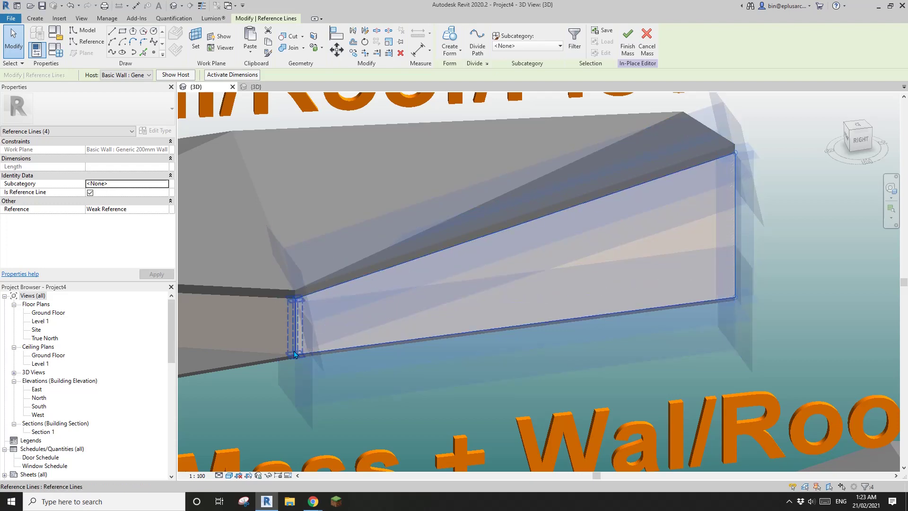
{"action": "scroll", "coordinate": [475, 234], "scroll_direction": "down", "scroll_amount": 1}
{"action": "middle_click_drag", "start_coordinate": [475, 234], "coordinate": [469, 255]}
{"action": "middle_click_drag", "start_coordinate": [547, 254], "coordinate": [546, 267]}
{"action": "left_click", "coordinate": [452, 38]}
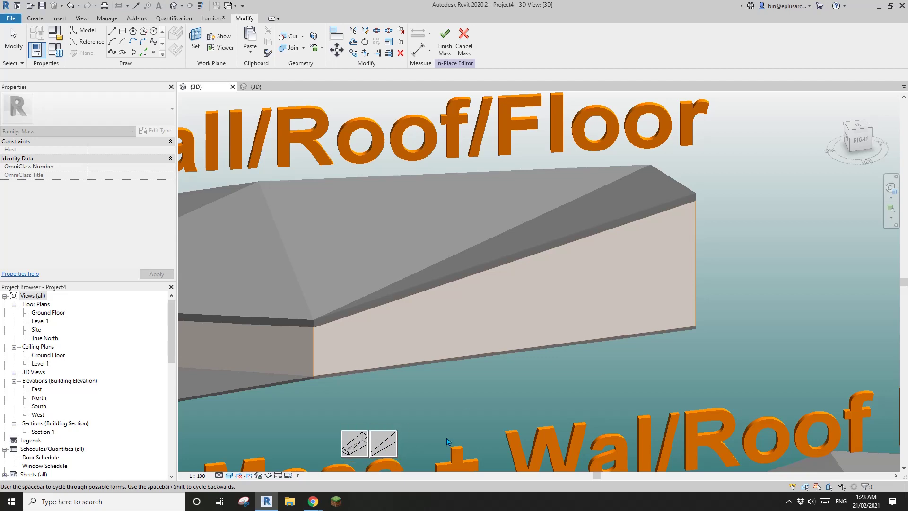
{"action": "left_click", "coordinate": [388, 446]}
{"action": "scroll", "coordinate": [582, 292], "scroll_direction": "down", "scroll_amount": 3}
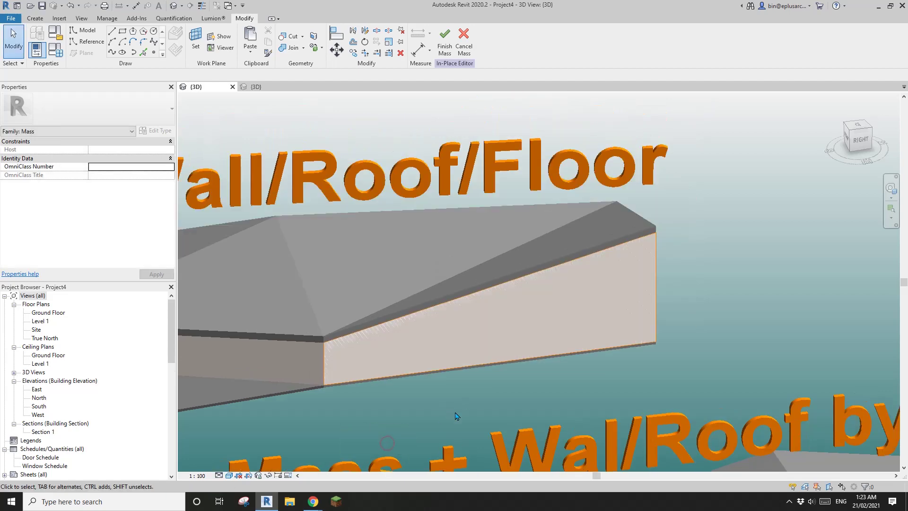
{"action": "scroll", "coordinate": [578, 291], "scroll_direction": "down", "scroll_amount": 1}
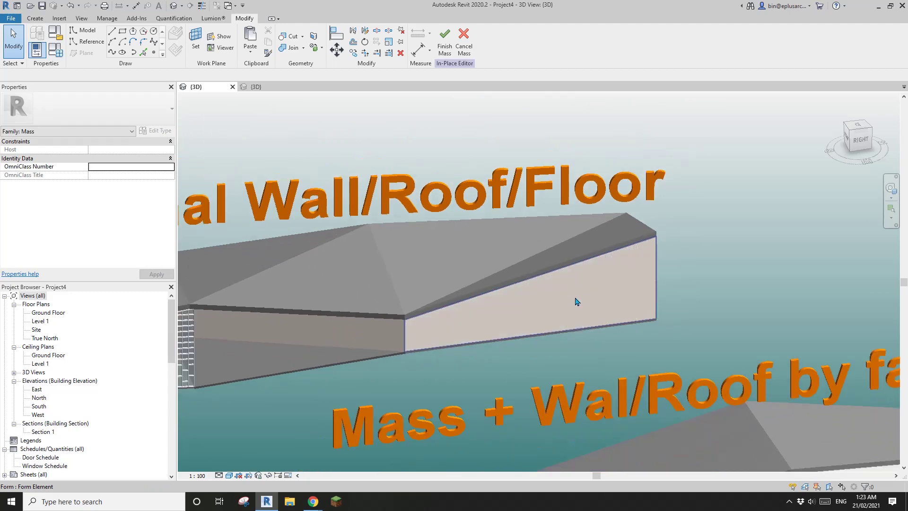
{"action": "scroll", "coordinate": [570, 319], "scroll_direction": "down", "scroll_amount": 2}
{"action": "scroll", "coordinate": [569, 325], "scroll_direction": "up", "scroll_amount": 3}
{"action": "middle_click_drag", "start_coordinate": [581, 266], "coordinate": [570, 355]}
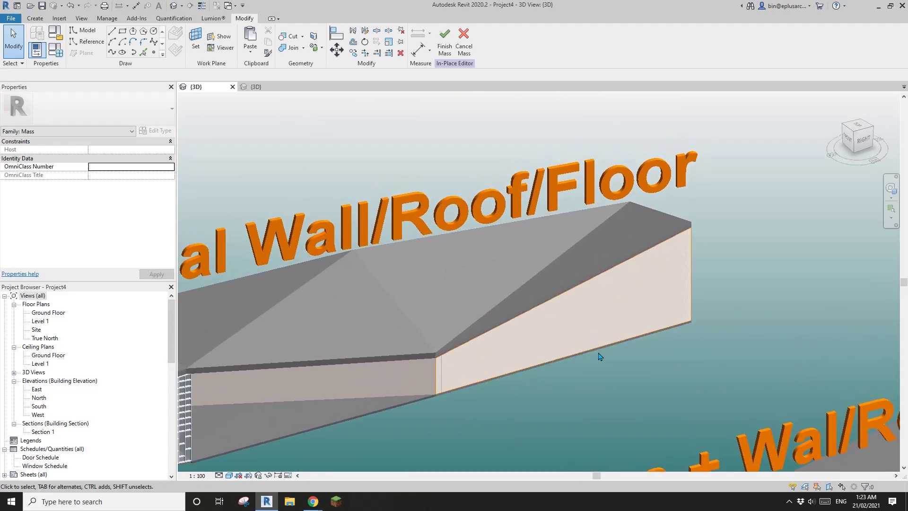
- Select the surface form and divide it into a 10 by 10 U/V grid
{"action": "left_click", "coordinate": [602, 315]}
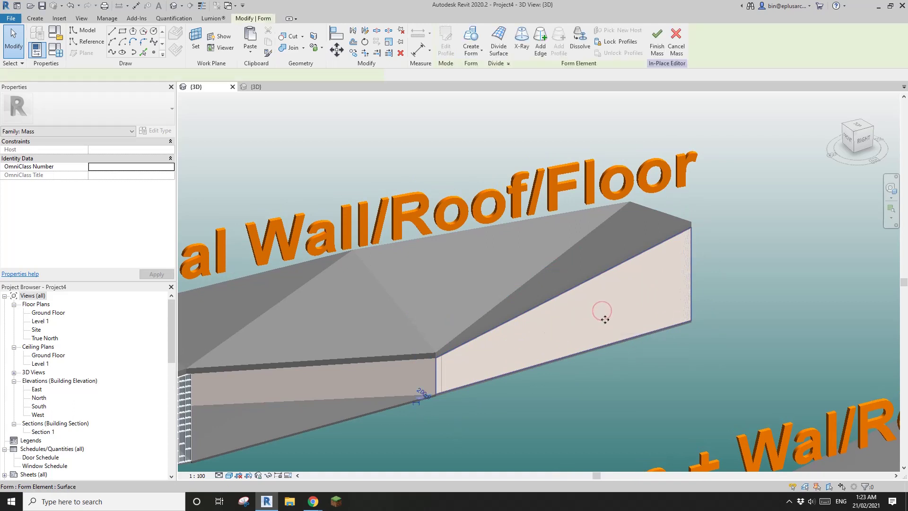
{"action": "left_click", "coordinate": [751, 366]}
{"action": "left_click", "coordinate": [621, 314]}
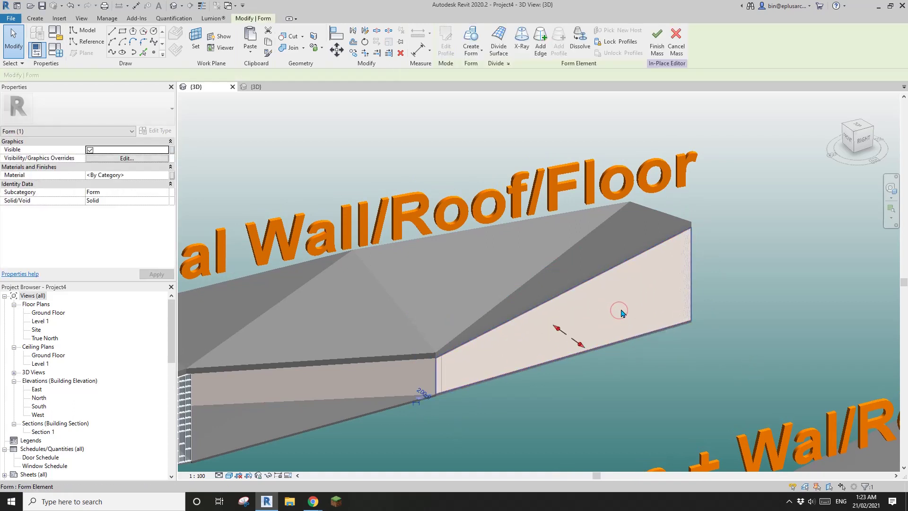
{"action": "left_click", "coordinate": [499, 47]}
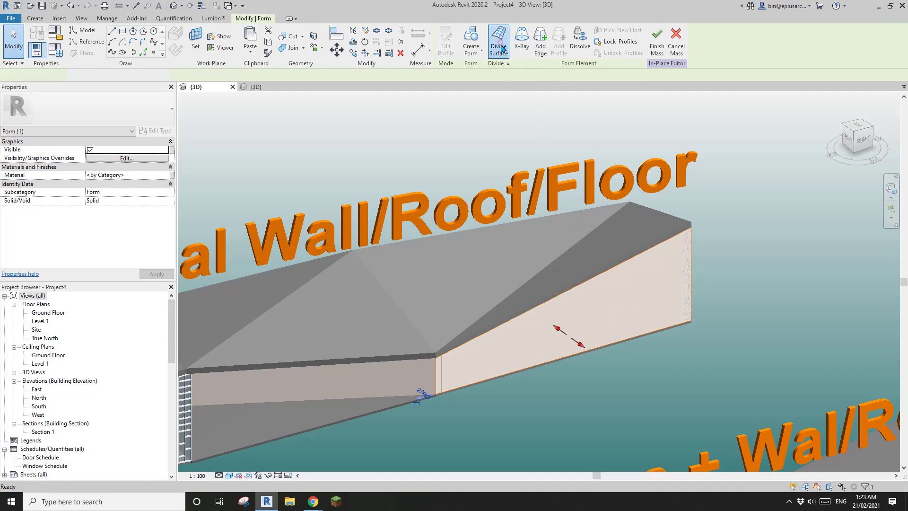
{"action": "mouse_move", "coordinate": [562, 266]}
{"action": "middle_mouse_down"}
{"action": "mouse_move", "coordinate": [550, 257]}
{"action": "mouse_move", "coordinate": [554, 276]}
{"action": "middle_mouse_up"}
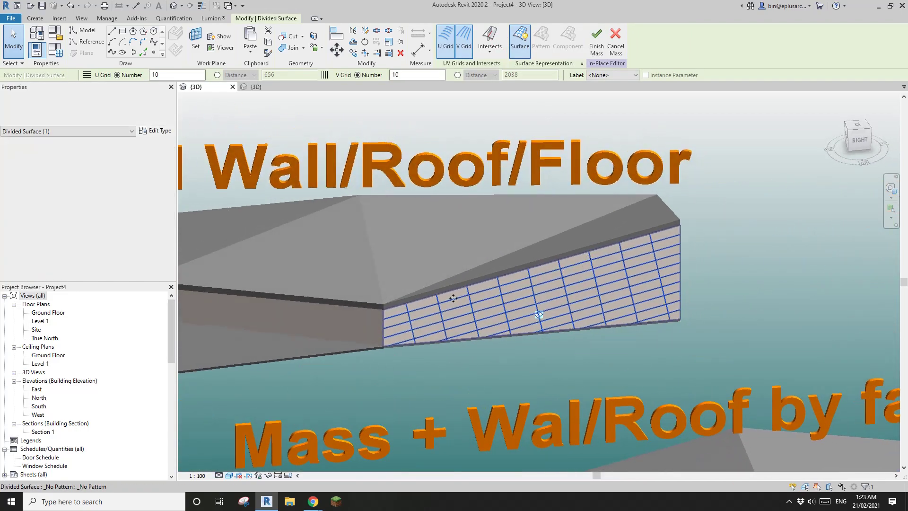
{"action": "scroll", "coordinate": [599, 257], "scroll_direction": "up", "scroll_amount": 2}
{"action": "middle_click_drag", "start_coordinate": [600, 256], "coordinate": [604, 254], "text": "shift"}
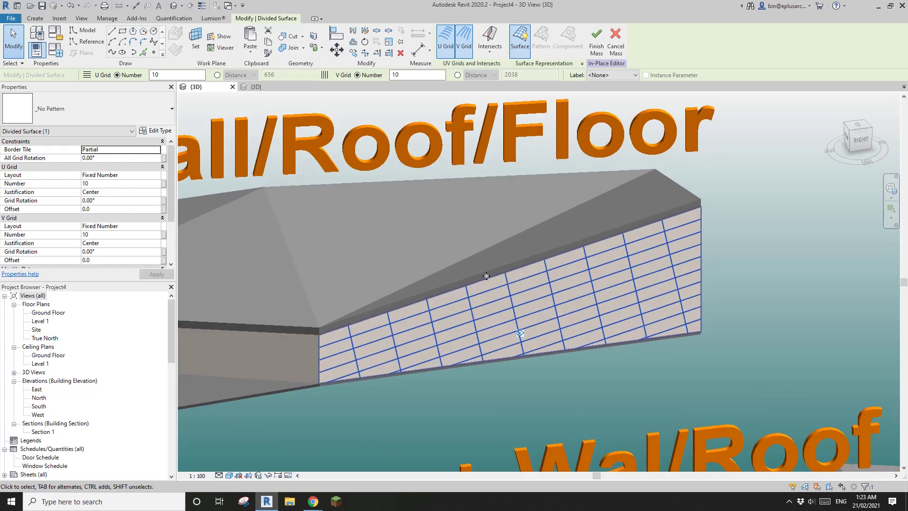
{"action": "middle_click_drag", "start_coordinate": [514, 268], "coordinate": [540, 291], "text": "shift"}
{"action": "scroll", "coordinate": [543, 287], "scroll_direction": "up", "scroll_amount": 1}
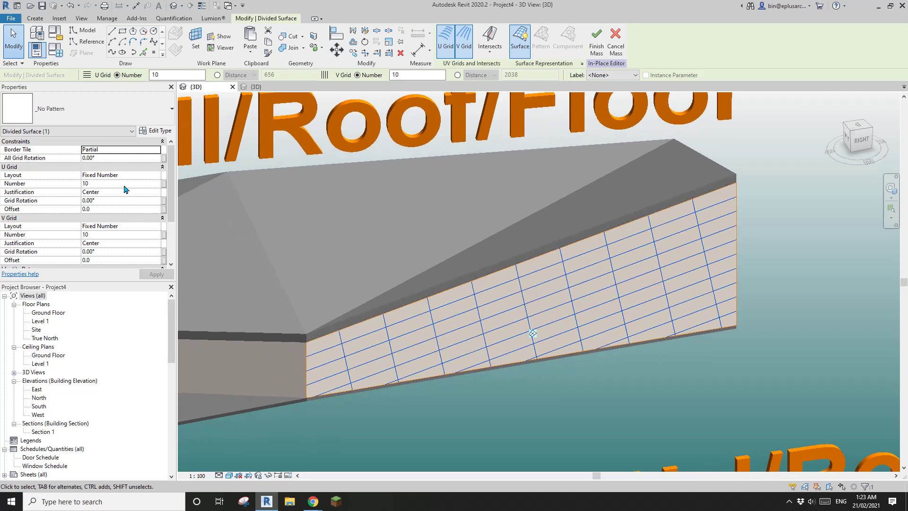
- Set All Grid Rotation to 11° in Properties, after first trying 10°
{"action": "left_click", "coordinate": [115, 159]}
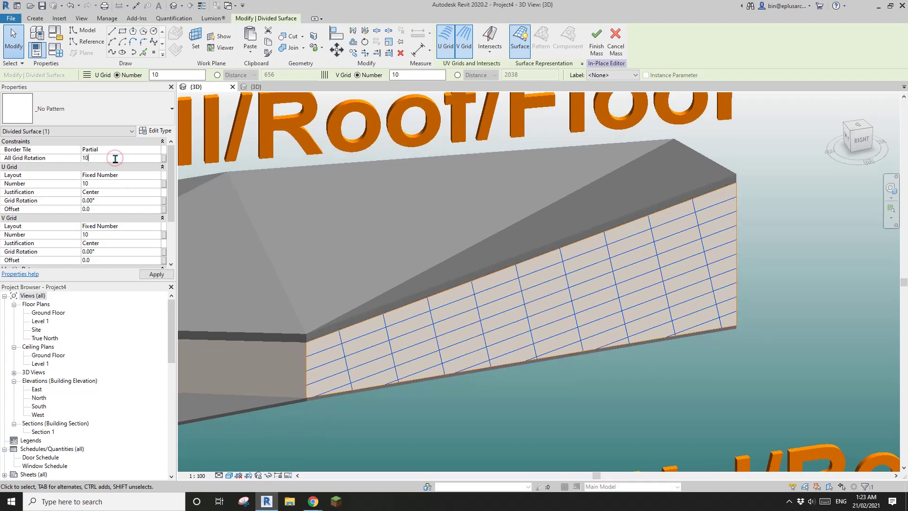
{"action": "type", "text": "10"}
{"action": "key", "text": "Return"}
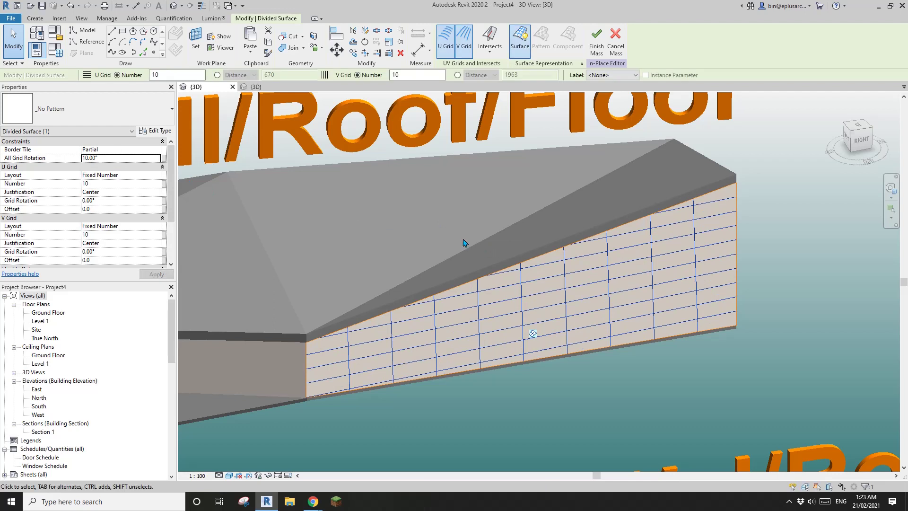
{"action": "left_click", "coordinate": [116, 158]}
{"action": "type", "text": "11"}
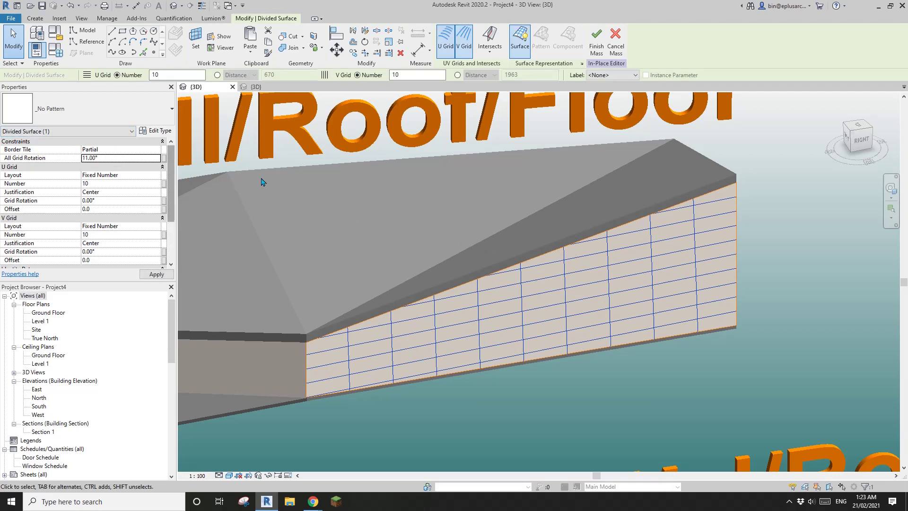
{"action": "key", "text": "Return"}
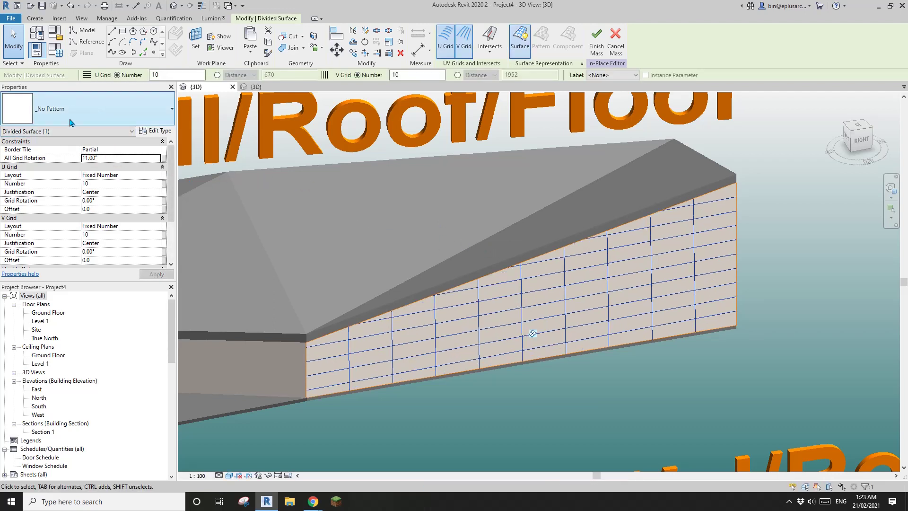
{"action": "left_click", "coordinate": [122, 158]}
{"action": "middle_click_drag", "start_coordinate": [512, 305], "coordinate": [504, 304]}
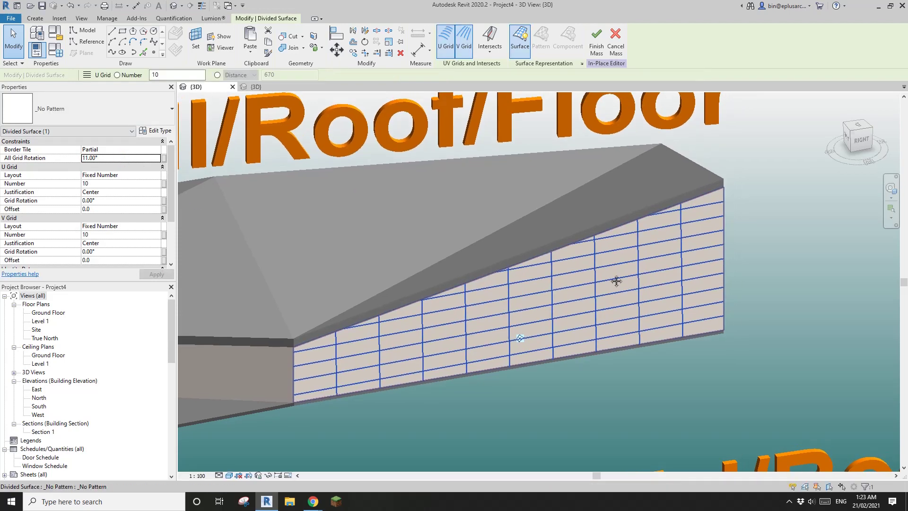
{"action": "key", "text": "Escape"}
{"action": "scroll", "coordinate": [581, 297], "scroll_direction": "up", "scroll_amount": 2}
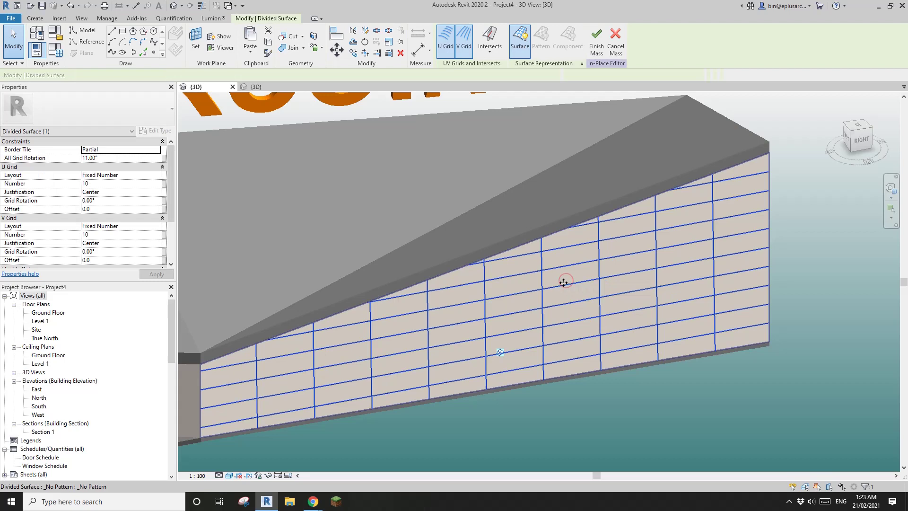
- Apply the 1/2 Step pattern to the divided surface from the Type Selector
{"action": "left_click", "coordinate": [563, 281]}
{"action": "left_click", "coordinate": [95, 115]}
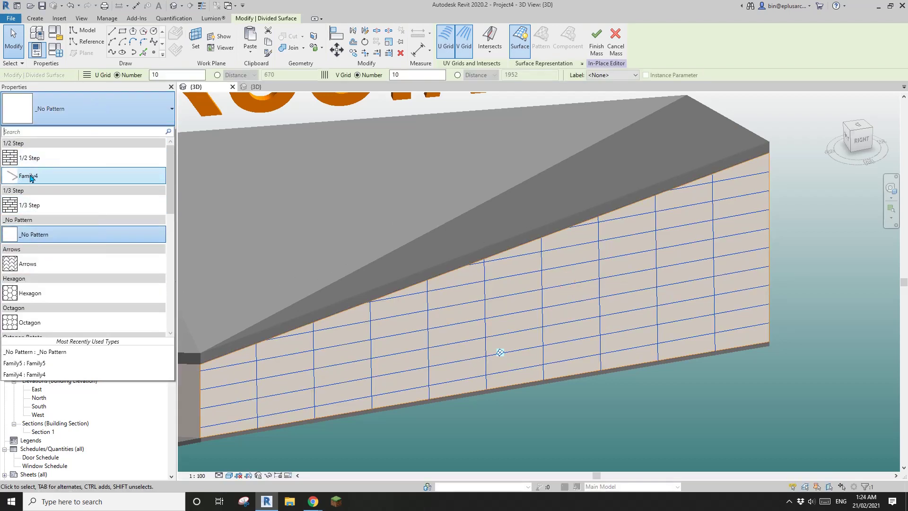
{"action": "mouse_move", "coordinate": [30, 182]}
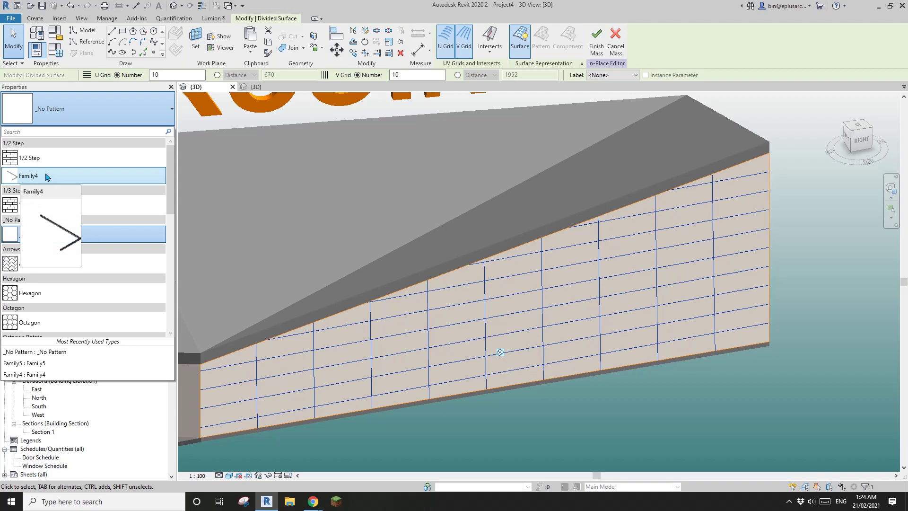
{"action": "mouse_move", "coordinate": [38, 161]}
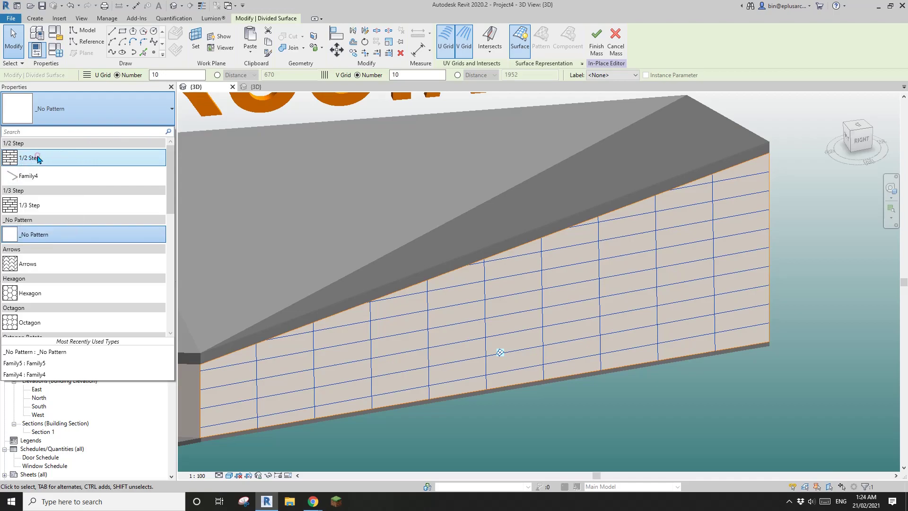
{"action": "left_click", "coordinate": [38, 159]}
{"action": "middle_click_drag", "start_coordinate": [569, 309], "coordinate": [597, 344], "text": "shift"}
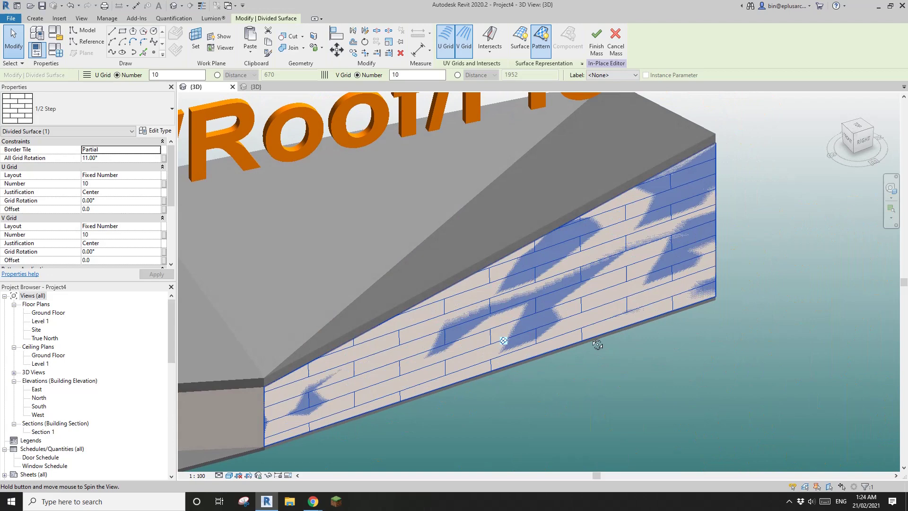
- Set both U and V Grid Layout to Fixed Distance at 450
{"action": "left_click", "coordinate": [154, 177]}
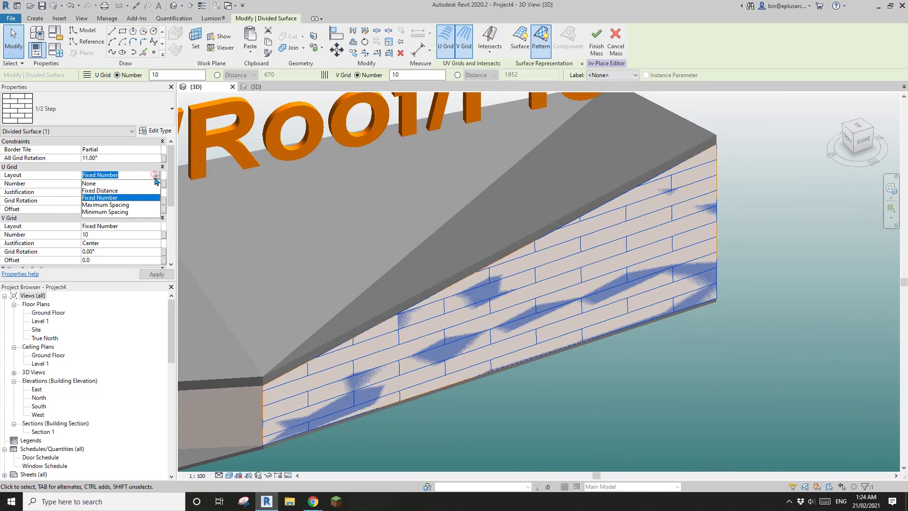
{"action": "left_click", "coordinate": [103, 190]}
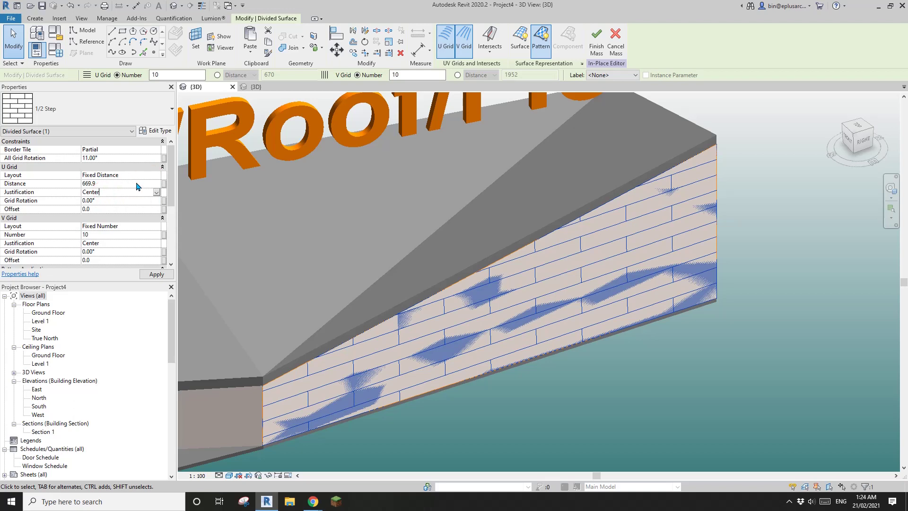
{"action": "left_click", "coordinate": [156, 231]}
{"action": "left_click", "coordinate": [102, 243]}
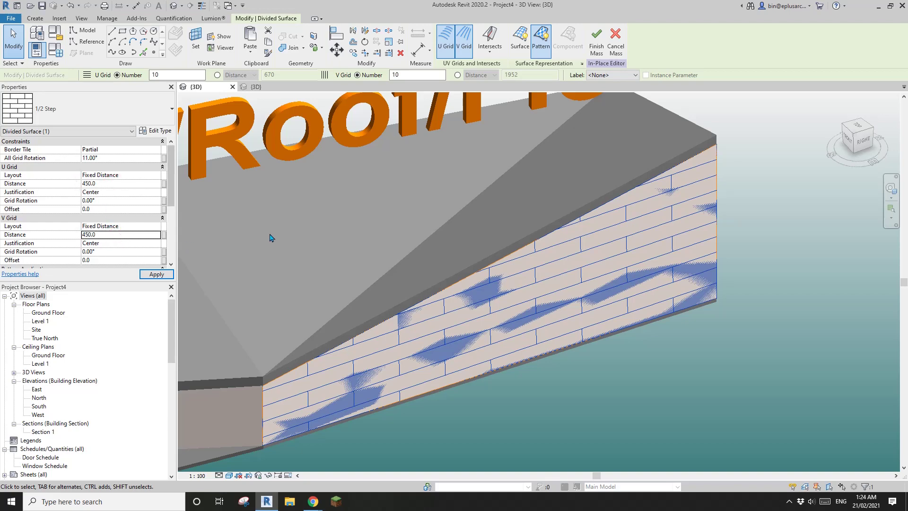
{"action": "scroll", "coordinate": [331, 256], "scroll_direction": "down", "scroll_amount": 3}
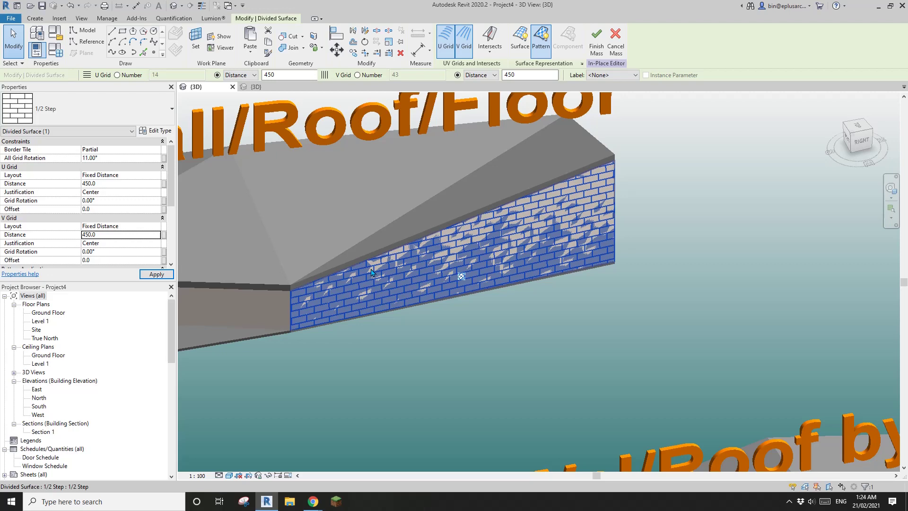
{"action": "middle_click_drag", "start_coordinate": [371, 272], "coordinate": [568, 282]}
{"action": "scroll", "coordinate": [596, 253], "scroll_direction": "up", "scroll_amount": 5}
- Change All Grid Rotation to 101° and apply it
{"action": "left_click", "coordinate": [126, 158]}
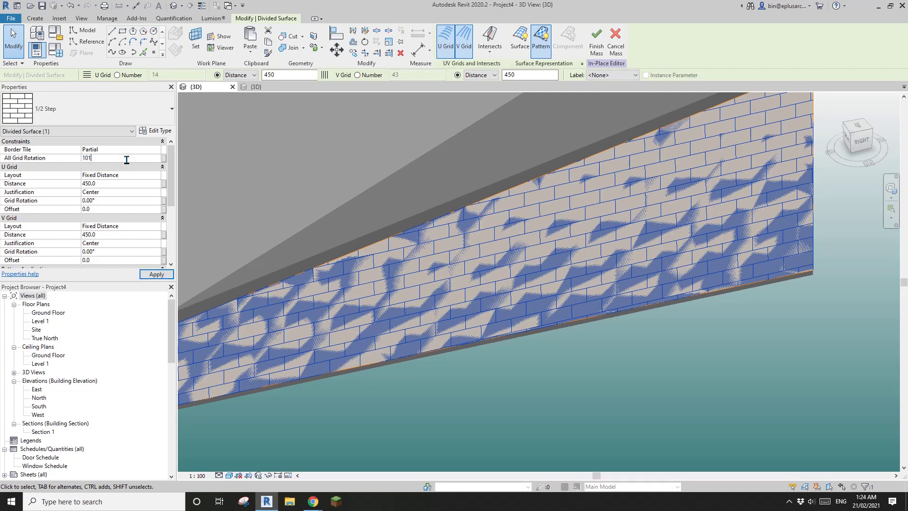
{"action": "left_click", "coordinate": [157, 274]}
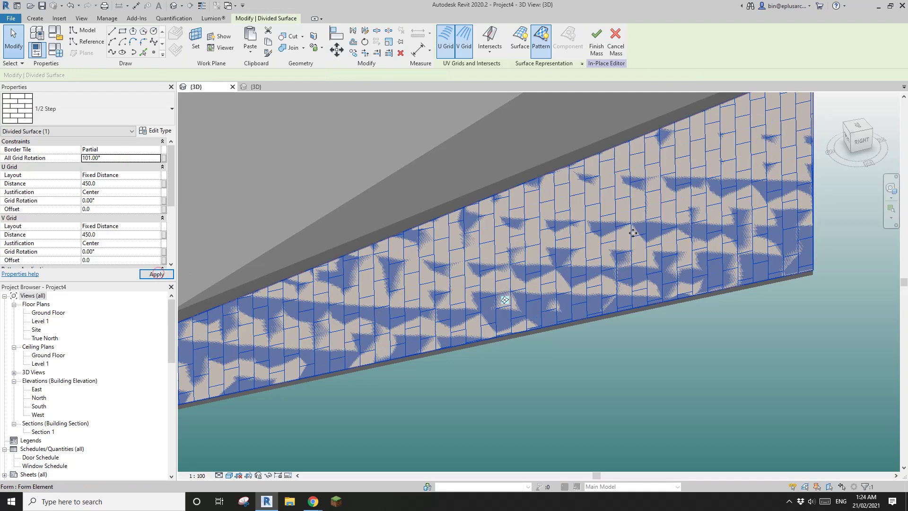
{"action": "middle_click_drag", "start_coordinate": [577, 231], "coordinate": [649, 235], "text": "shift"}
{"action": "scroll", "coordinate": [649, 235], "scroll_direction": "down", "scroll_amount": 3}
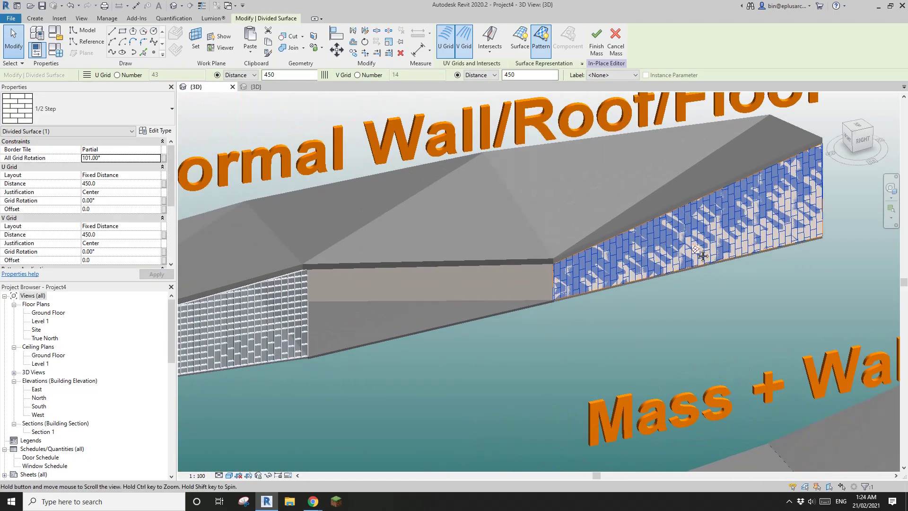
{"action": "scroll", "coordinate": [657, 241], "scroll_direction": "up", "scroll_amount": 5}
- Deselect the surface and click Finish Mass to complete the in-place mass
{"action": "key", "text": "Escape"}
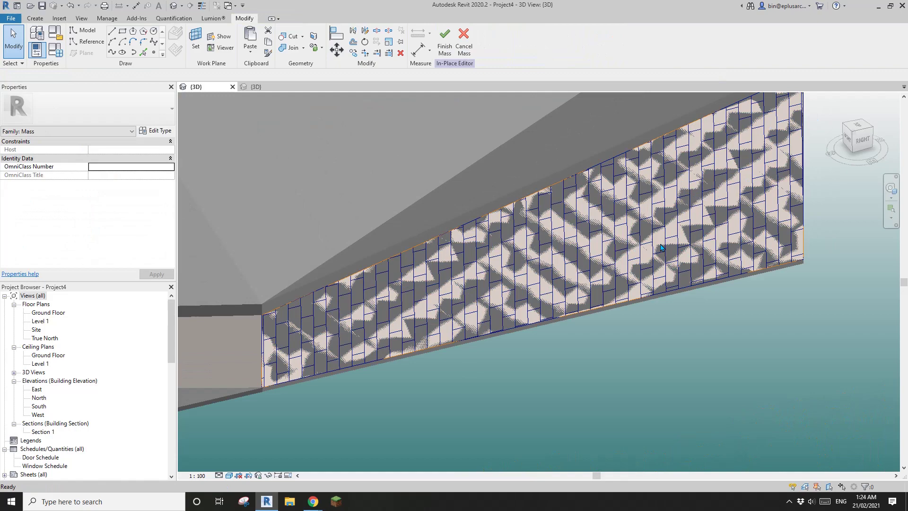
{"action": "middle_click_drag", "start_coordinate": [660, 245], "coordinate": [603, 278]}
{"action": "scroll", "coordinate": [674, 230], "scroll_direction": "down", "scroll_amount": 3}
{"action": "middle_click_drag", "start_coordinate": [674, 230], "coordinate": [446, 255], "text": "shift"}
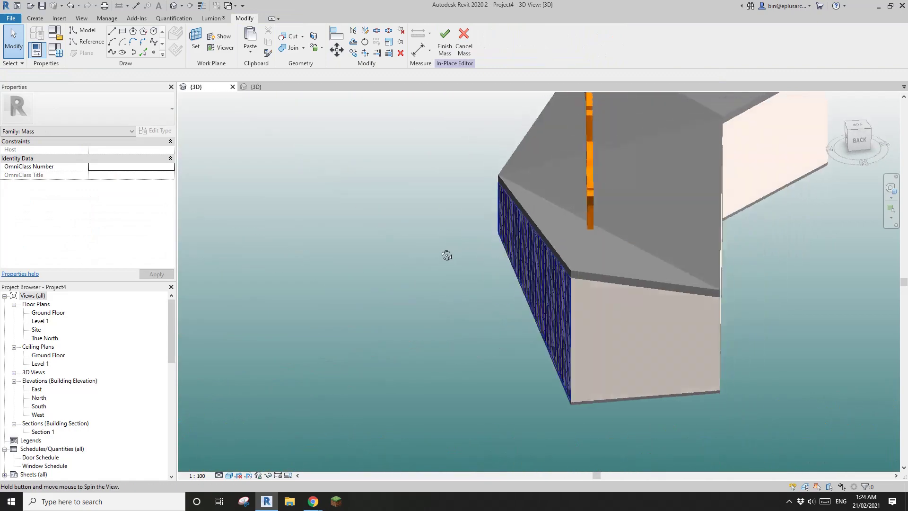
{"action": "middle_click_drag", "start_coordinate": [594, 316], "coordinate": [488, 90], "text": "shift"}
{"action": "mouse_move", "coordinate": [525, 208]}
{"action": "middle_mouse_down", "text": "shift"}
{"action": "mouse_move", "coordinate": [634, 245]}
{"action": "mouse_move", "coordinate": [534, 208]}
{"action": "middle_mouse_up", "text": "shift"}
{"action": "left_click", "coordinate": [445, 46]}
{"action": "left_click", "coordinate": [444, 46]}
- Select the wall and the finished mass in turn from several angles to check them
{"action": "middle_click_drag", "start_coordinate": [543, 284], "coordinate": [614, 321], "text": "shift"}
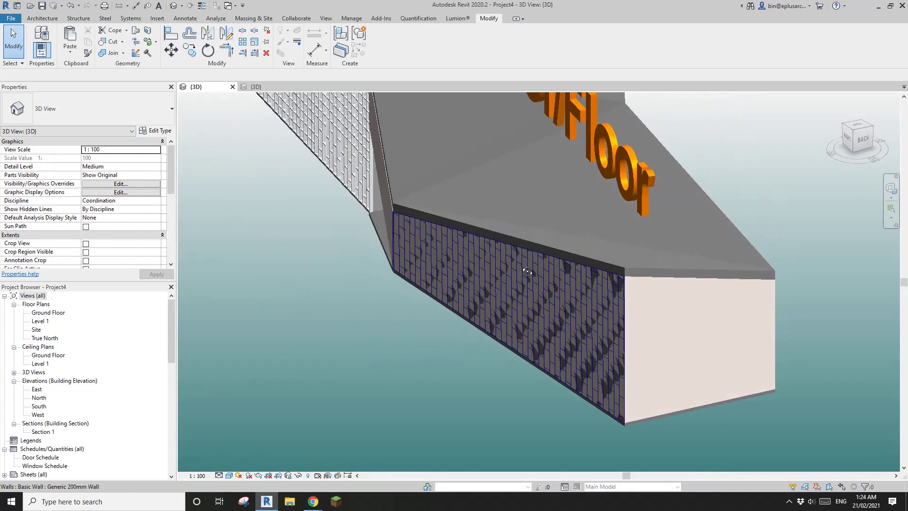
{"action": "left_click", "coordinate": [592, 309]}
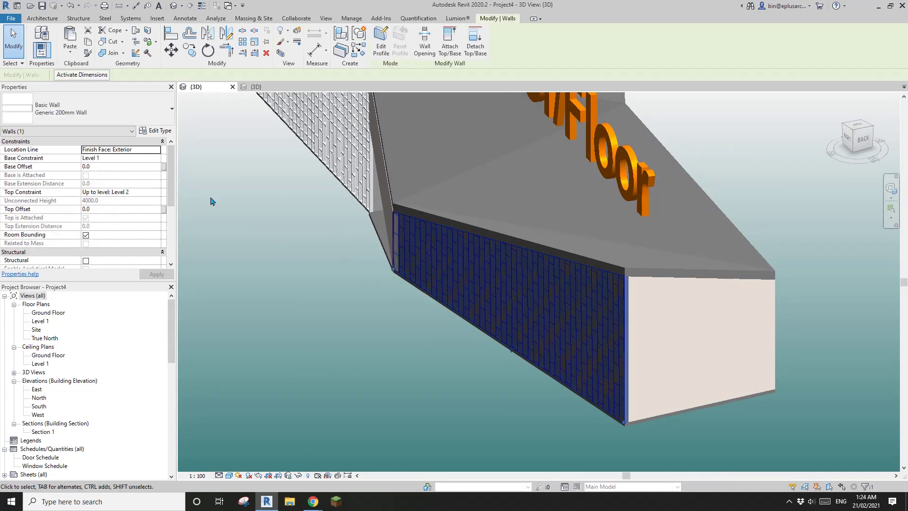
{"action": "key", "text": "Escape"}
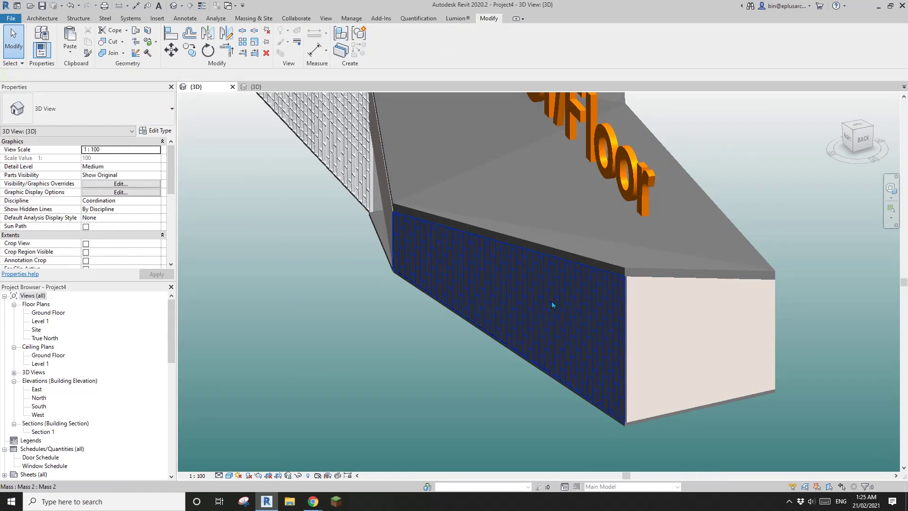
{"action": "middle_click_drag", "start_coordinate": [506, 319], "coordinate": [662, 308], "text": "shift"}
{"action": "left_click", "coordinate": [525, 297]}
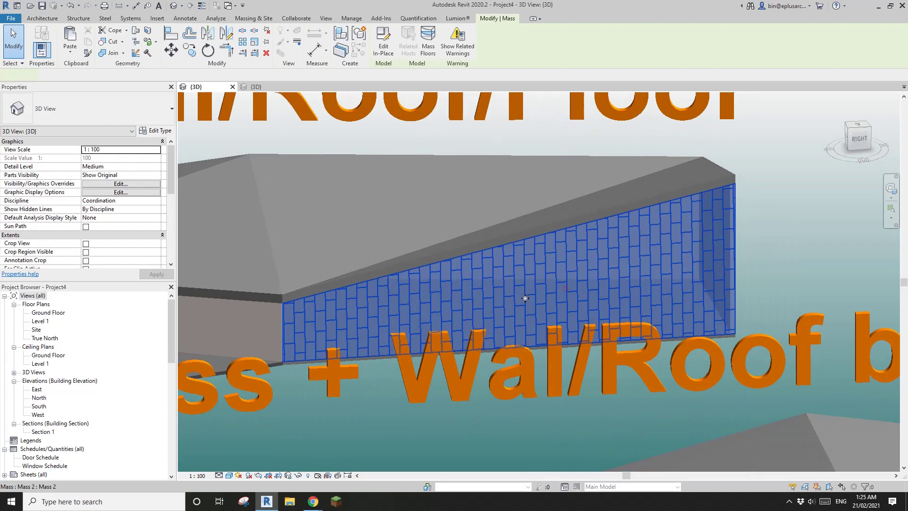
{"action": "middle_click_drag", "start_coordinate": [524, 297], "coordinate": [531, 318], "text": "shift"}
{"action": "scroll", "coordinate": [580, 278], "scroll_direction": "up", "scroll_amount": 2}
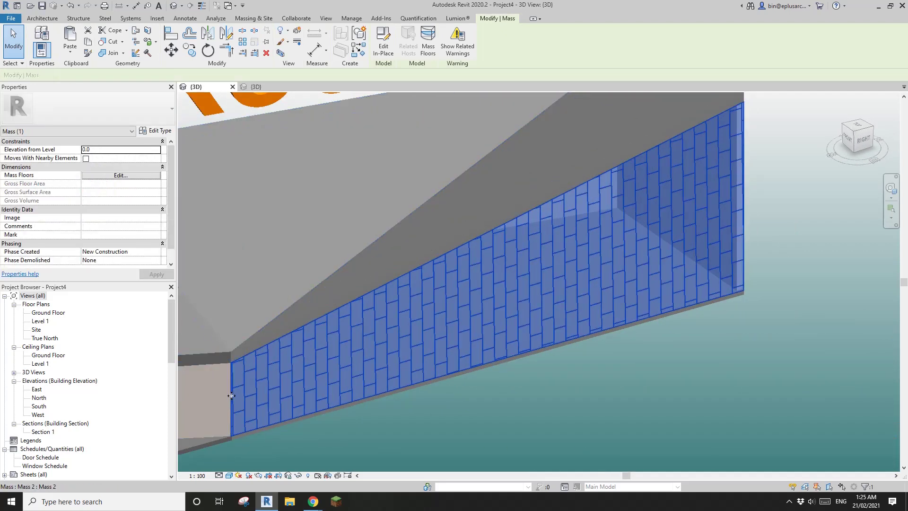
{"action": "scroll", "coordinate": [598, 275], "scroll_direction": "down", "scroll_amount": 3}
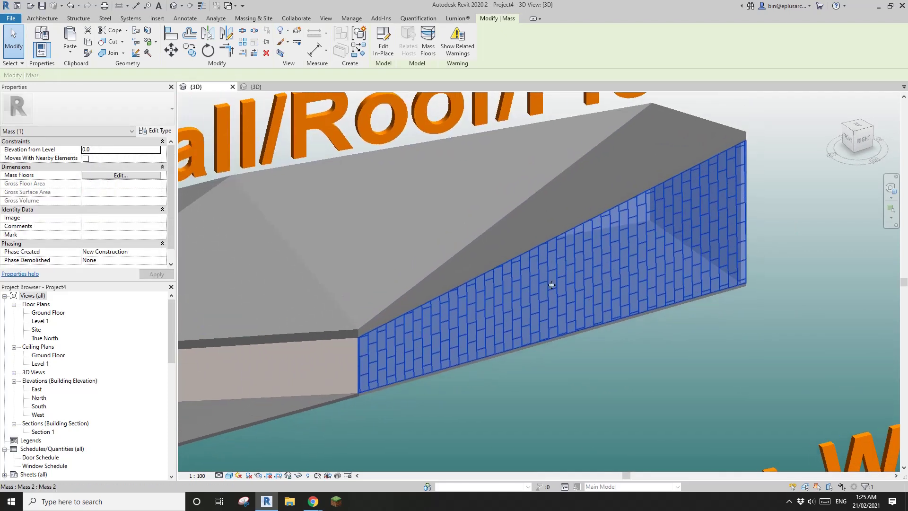
{"action": "key", "text": "Escape"}
{"action": "scroll", "coordinate": [582, 286], "scroll_direction": "up", "scroll_amount": 4}
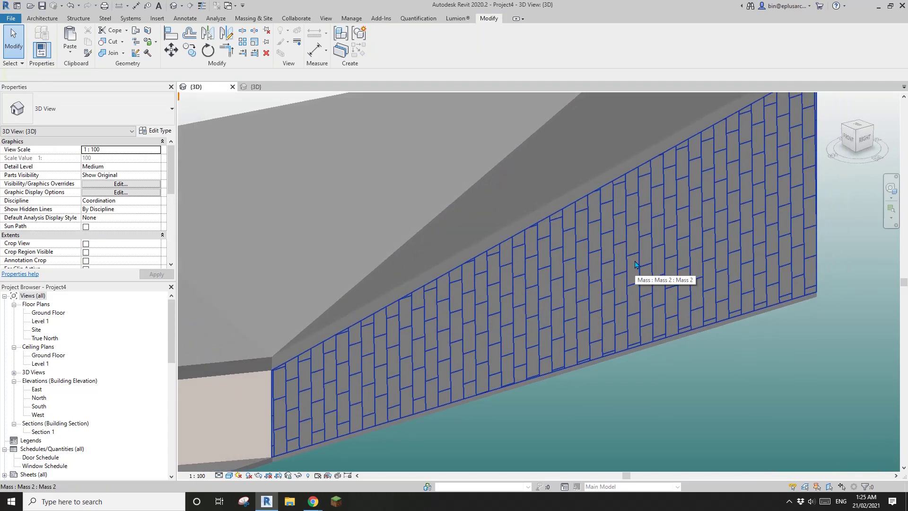
{"action": "middle_click_drag", "start_coordinate": [637, 267], "coordinate": [597, 270]}
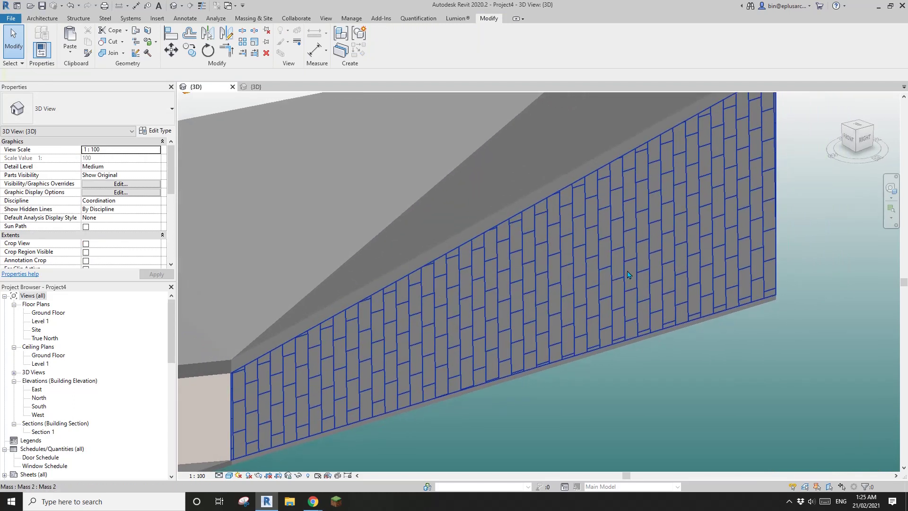
{"action": "left_click", "coordinate": [635, 248]}
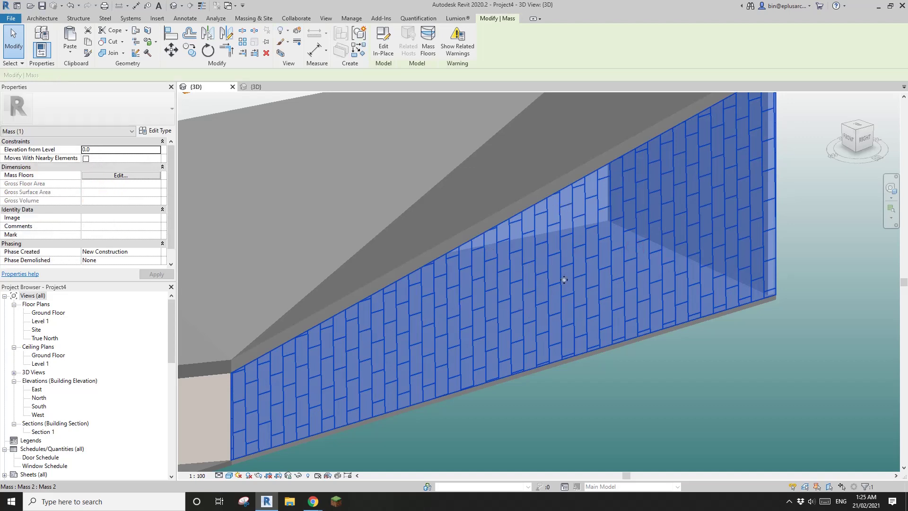
{"action": "scroll", "coordinate": [540, 309], "scroll_direction": "down", "scroll_amount": 1}
{"action": "key", "text": "Escape"}
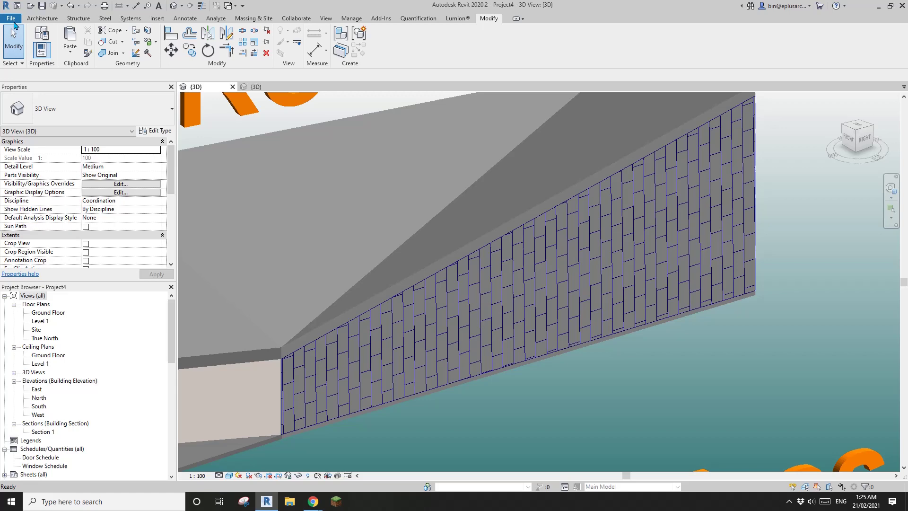
- Create a new family from the Metric Curtain Panel Pattern Based.rft template
{"action": "left_click", "coordinate": [15, 21]}
{"action": "left_click", "coordinate": [59, 54]}
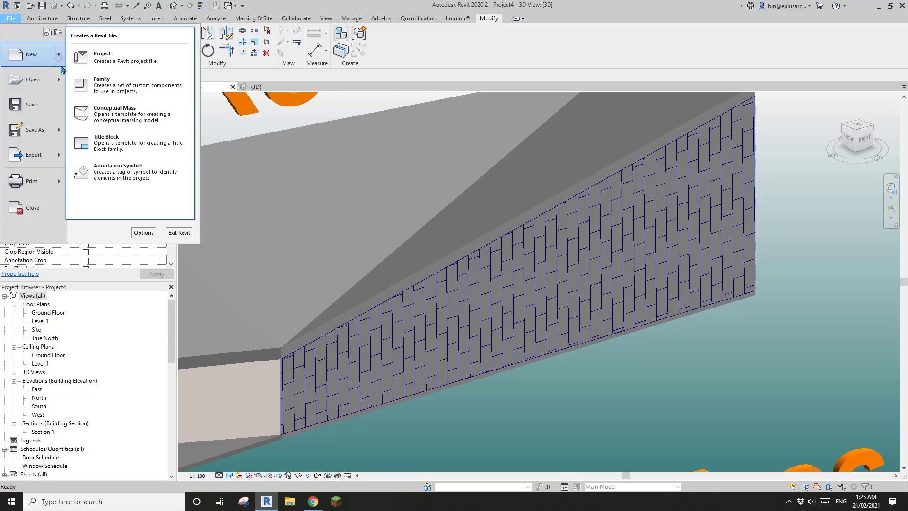
{"action": "left_click", "coordinate": [99, 86]}
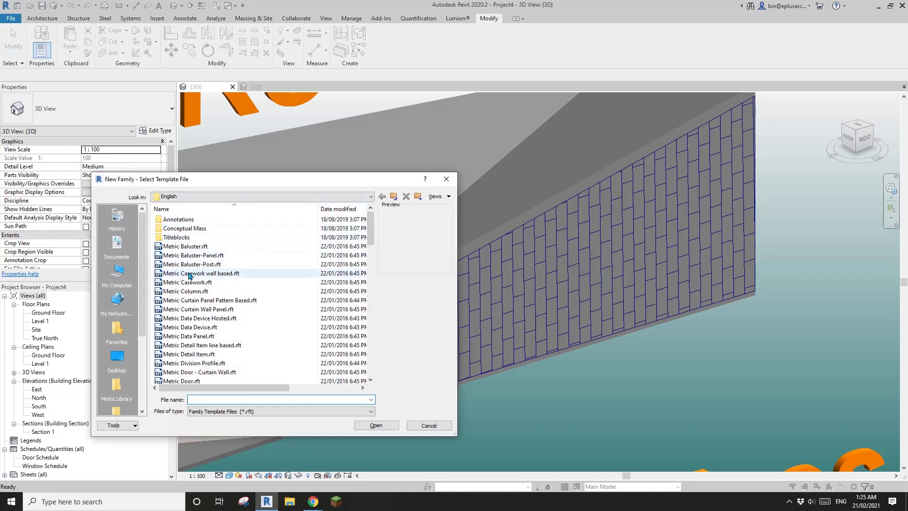
{"action": "left_click", "coordinate": [214, 301]}
{"action": "left_click", "coordinate": [376, 425]}
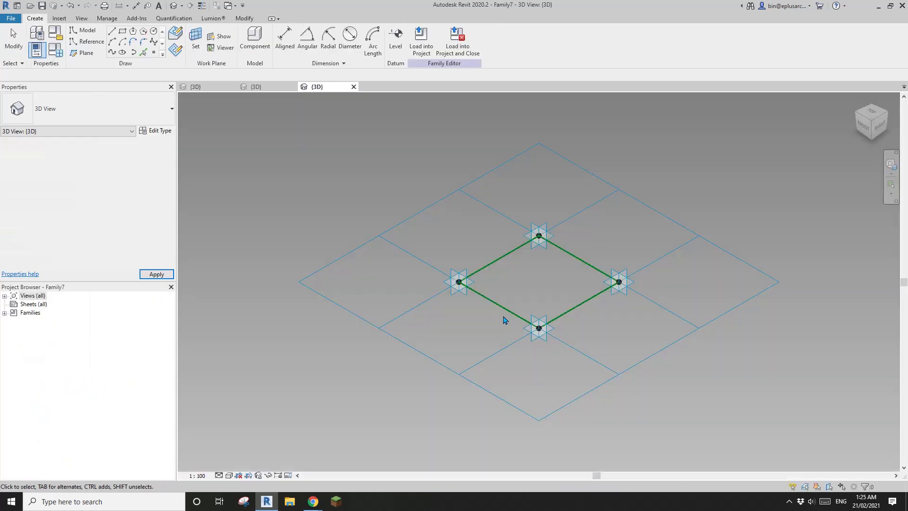
- Switch the family's tile grid to the 1/2 Step pattern
{"action": "left_click", "coordinate": [430, 205]}
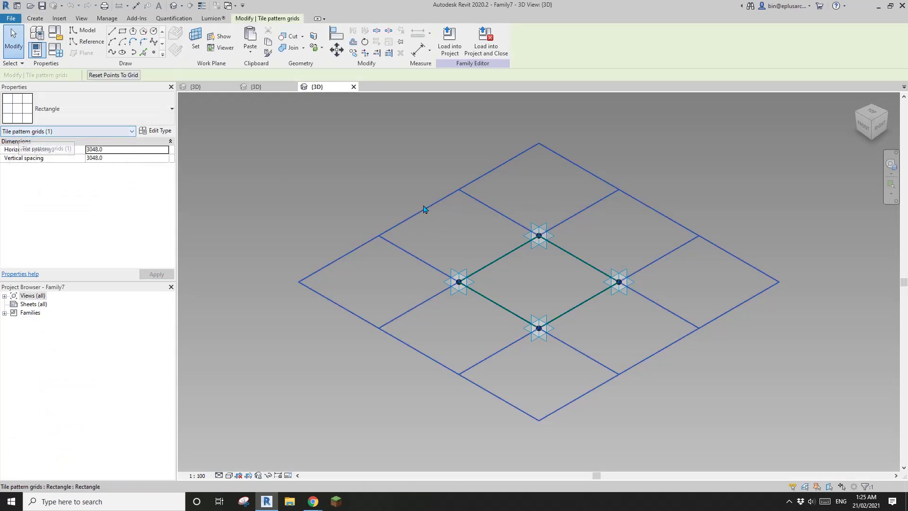
{"action": "left_click", "coordinate": [122, 107]}
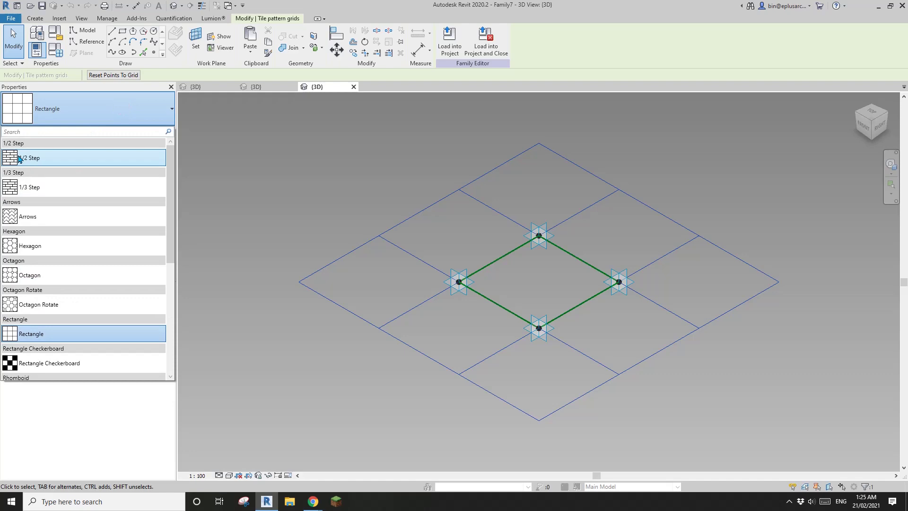
{"action": "left_click", "coordinate": [47, 161]}
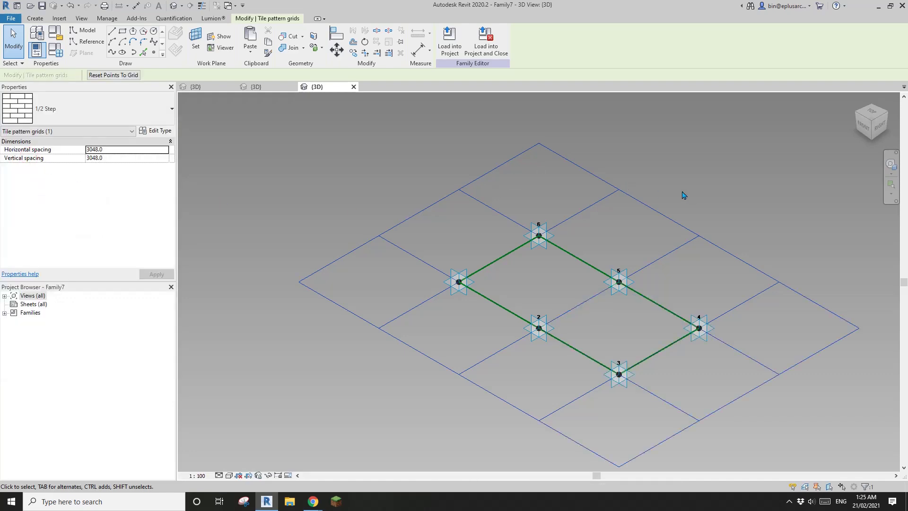
{"action": "middle_click_drag", "start_coordinate": [613, 195], "coordinate": [447, 312], "text": "shift"}
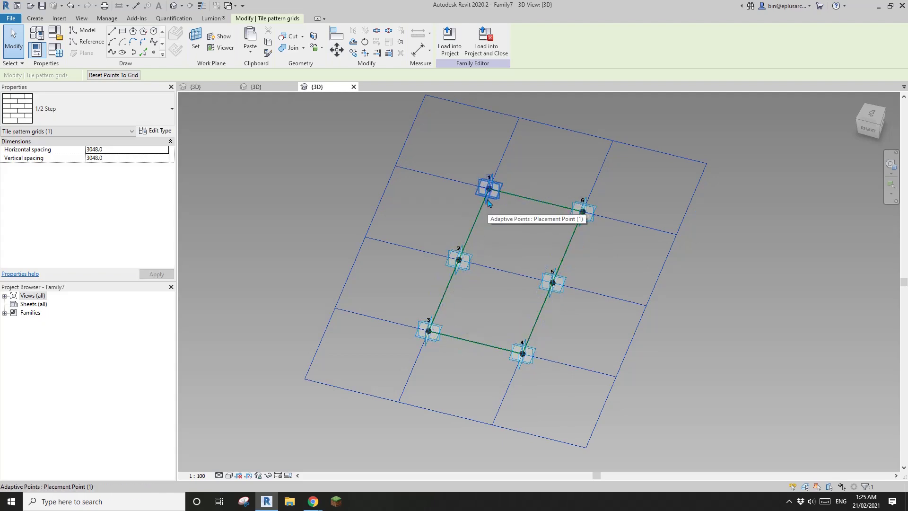
- Place a reference point on the outline edge between points 1 and 6
{"action": "scroll", "coordinate": [505, 199], "scroll_direction": "up", "scroll_amount": 2}
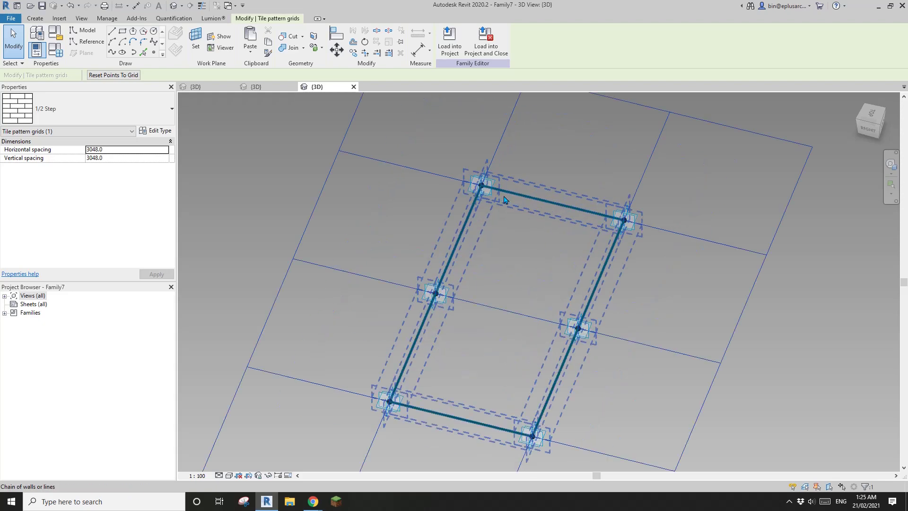
{"action": "middle_click_drag", "start_coordinate": [458, 271], "coordinate": [481, 223], "text": "shift"}
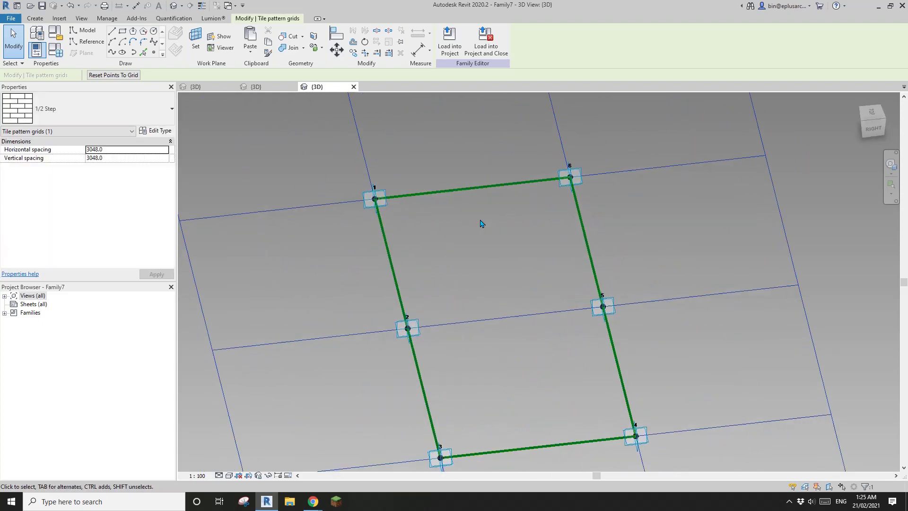
{"action": "left_click", "coordinate": [154, 52]}
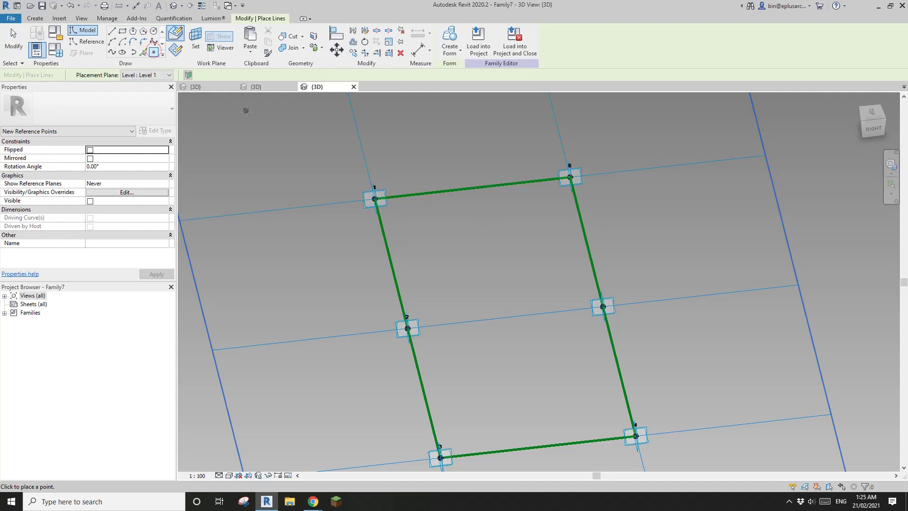
{"action": "middle_click_drag", "start_coordinate": [243, 106], "coordinate": [209, 59], "text": "shift"}
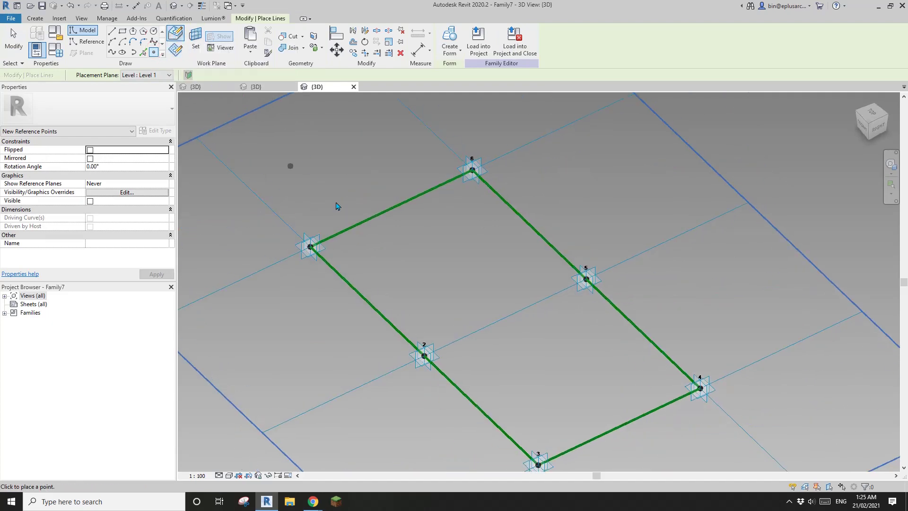
{"action": "scroll", "coordinate": [421, 196], "scroll_direction": "up", "scroll_amount": 1}
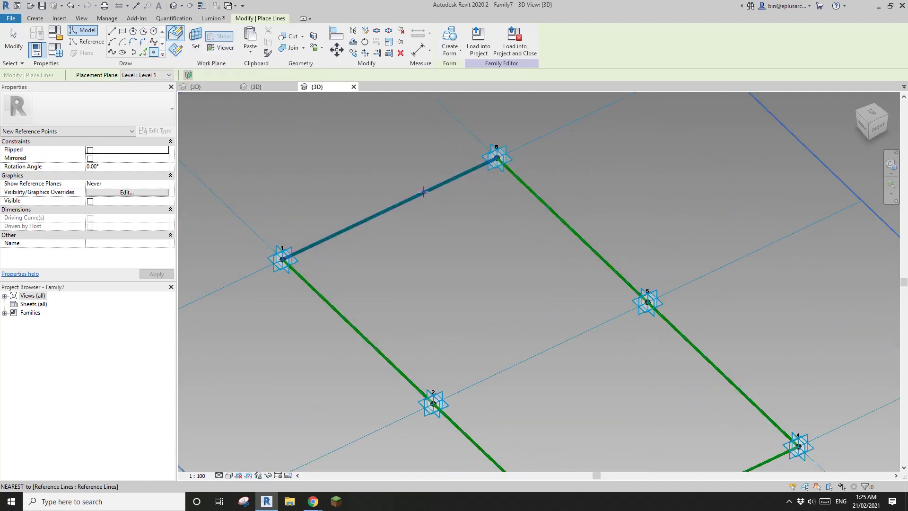
{"action": "left_click", "coordinate": [423, 191]}
{"action": "middle_click_drag", "start_coordinate": [425, 176], "coordinate": [354, 215], "text": "shift"}
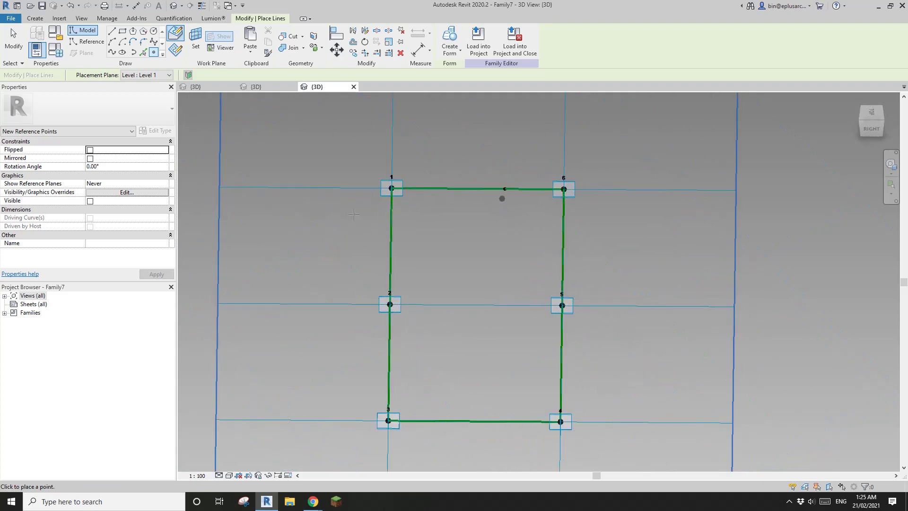
- Make the new reference point the work plane for reference-line rectangles
{"action": "left_click", "coordinate": [98, 44]}
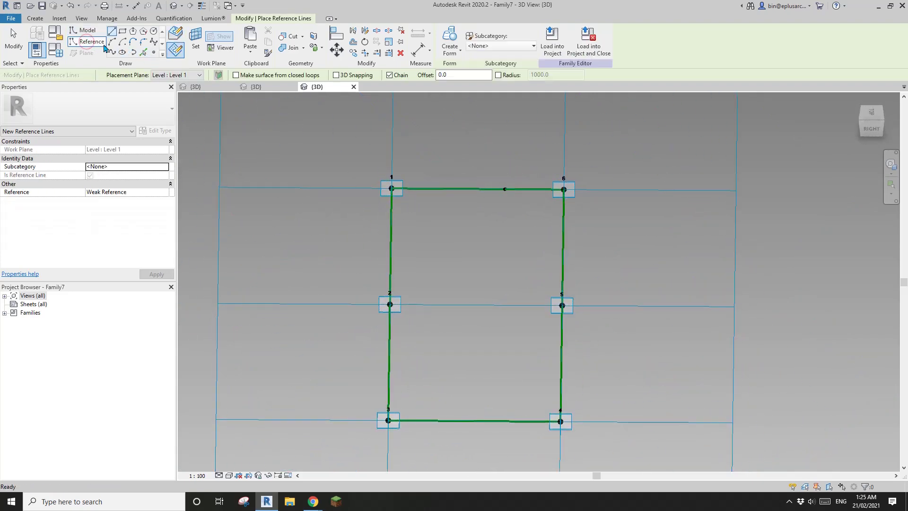
{"action": "left_click", "coordinate": [124, 32]}
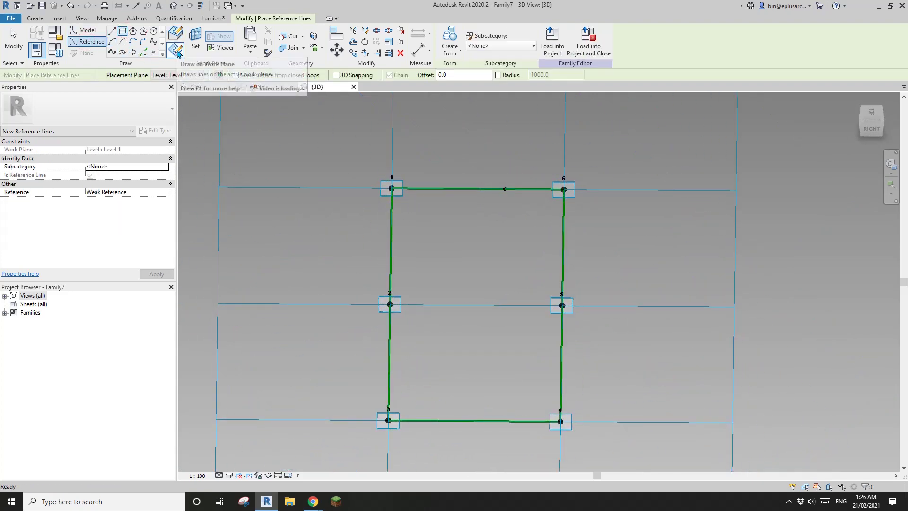
{"action": "key", "text": "Escape"}
{"action": "middle_click_drag", "start_coordinate": [419, 182], "coordinate": [402, 203], "text": "shift"}
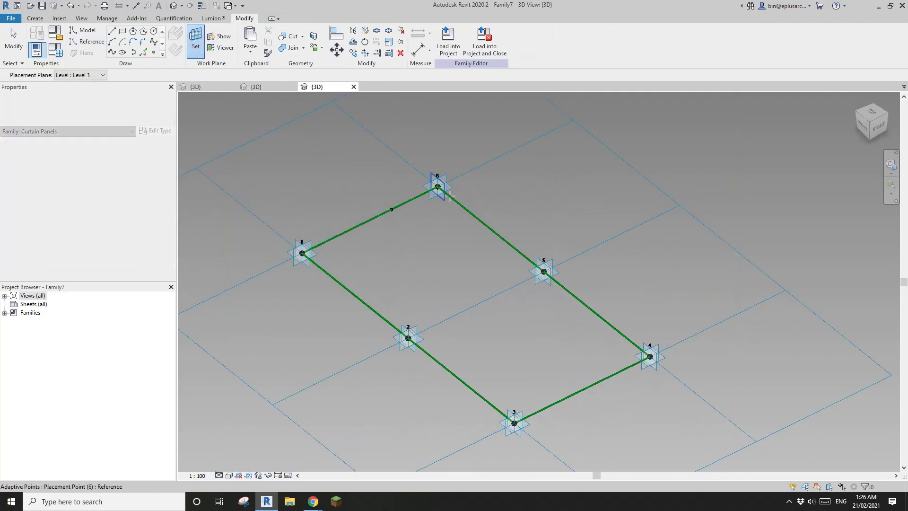
{"action": "scroll", "coordinate": [390, 216], "scroll_direction": "up", "scroll_amount": 3}
{"action": "left_click", "coordinate": [376, 215]}
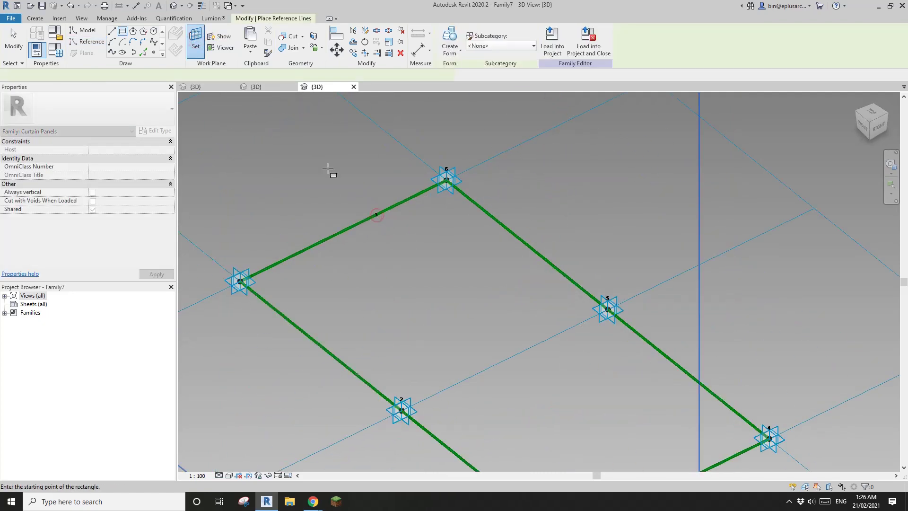
{"action": "middle_click_drag", "start_coordinate": [336, 223], "coordinate": [400, 205], "text": "shift"}
- Draw a small reference-line rectangle with its first corner on the new point
{"action": "scroll", "coordinate": [347, 241], "scroll_direction": "up", "scroll_amount": 3}
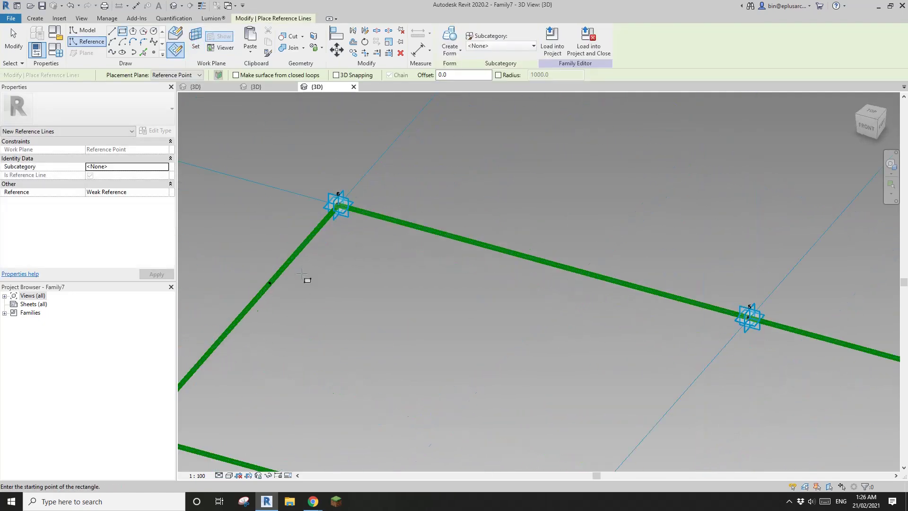
{"action": "left_click", "coordinate": [270, 283]}
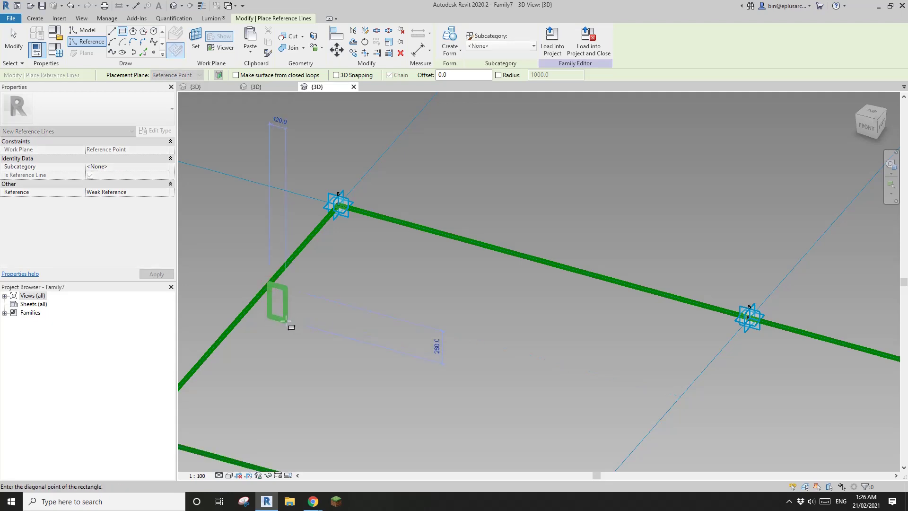
{"action": "left_click", "coordinate": [289, 324]}
{"action": "middle_click_drag", "start_coordinate": [289, 324], "coordinate": [439, 230]}
{"action": "scroll", "coordinate": [460, 222], "scroll_direction": "up", "scroll_amount": 2}
{"action": "scroll", "coordinate": [461, 222], "scroll_direction": "up", "scroll_amount": 1}
{"action": "key", "text": "Escape"}
{"action": "key", "text": "Escape"}
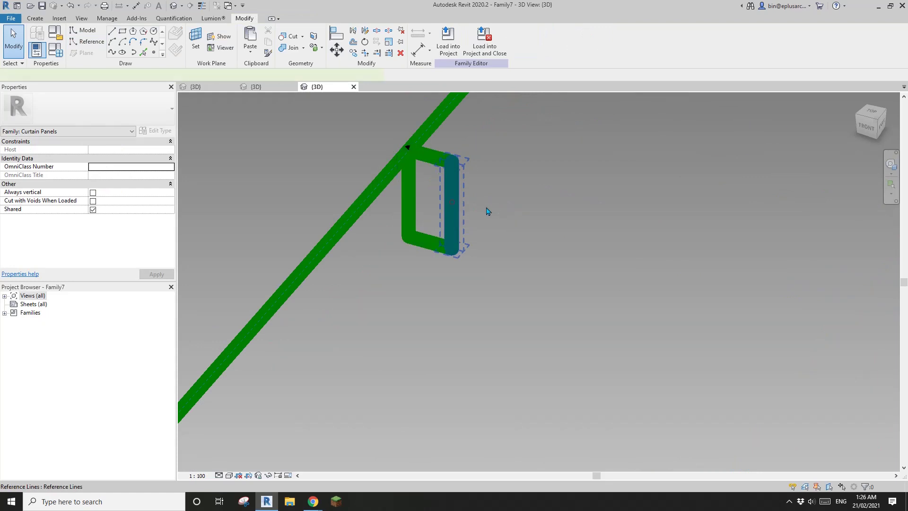
- Resize the rectangle to 50 wide by 150 tall using its temporary dimensions
{"action": "left_click", "coordinate": [451, 203]}
{"action": "scroll", "coordinate": [419, 317], "scroll_direction": "up", "scroll_amount": 1}
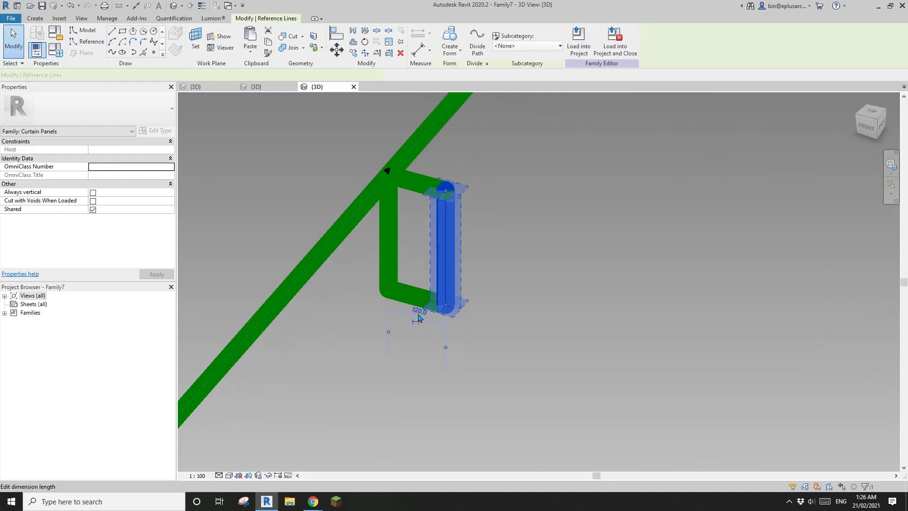
{"action": "left_click", "coordinate": [419, 313]}
{"action": "type", "text": "50"}
{"action": "key", "text": "Return"}
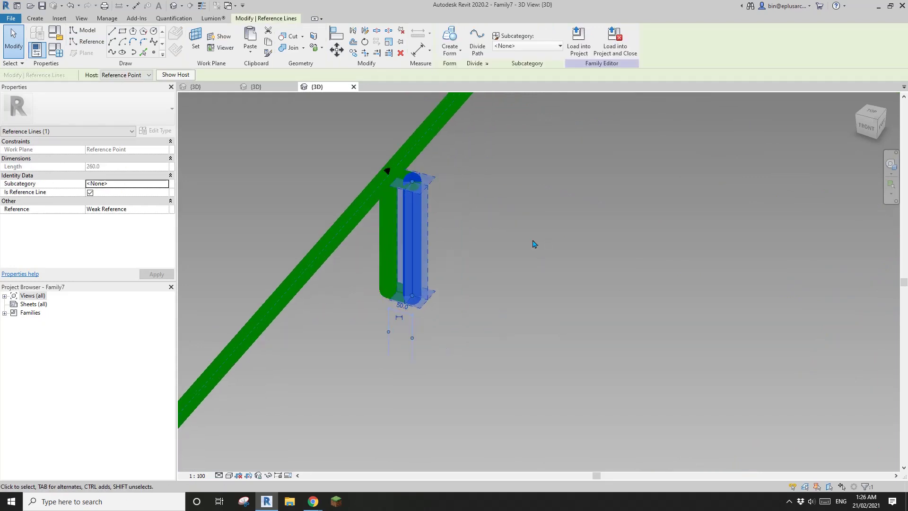
{"action": "key", "text": "Escape"}
{"action": "left_click", "coordinate": [401, 296]}
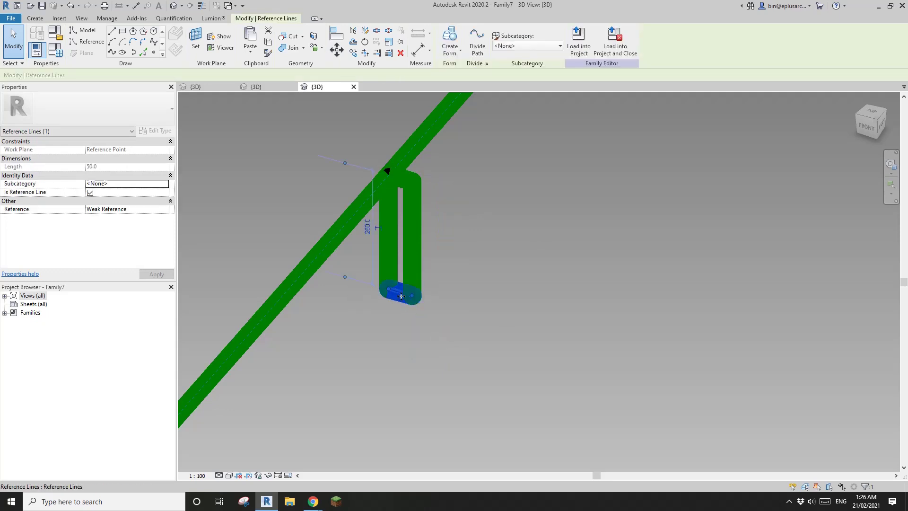
{"action": "left_click", "coordinate": [368, 228]}
{"action": "type", "text": "150"}
{"action": "key", "text": "Return"}
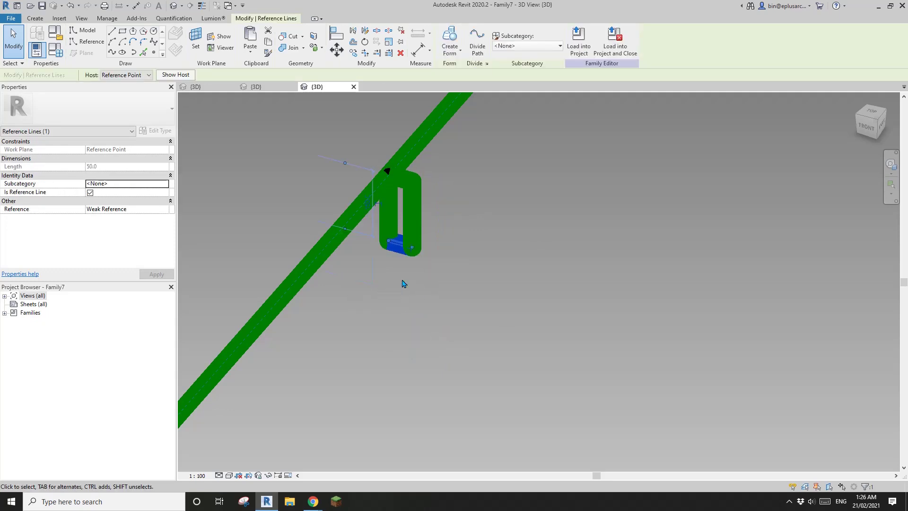
- Set the view scale to 1 : 10
{"action": "left_click", "coordinate": [611, 267]}
{"action": "left_click", "coordinate": [416, 204]}
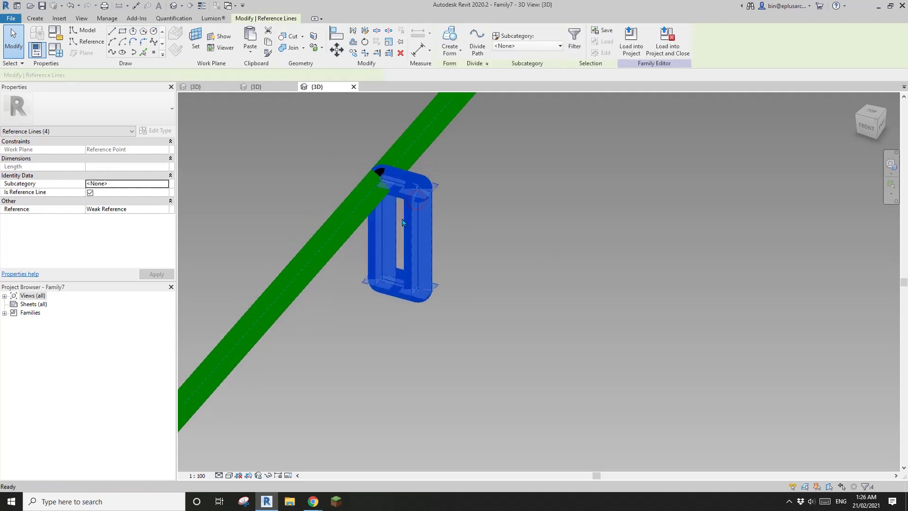
{"action": "key", "text": "Escape"}
{"action": "left_click", "coordinate": [197, 475]}
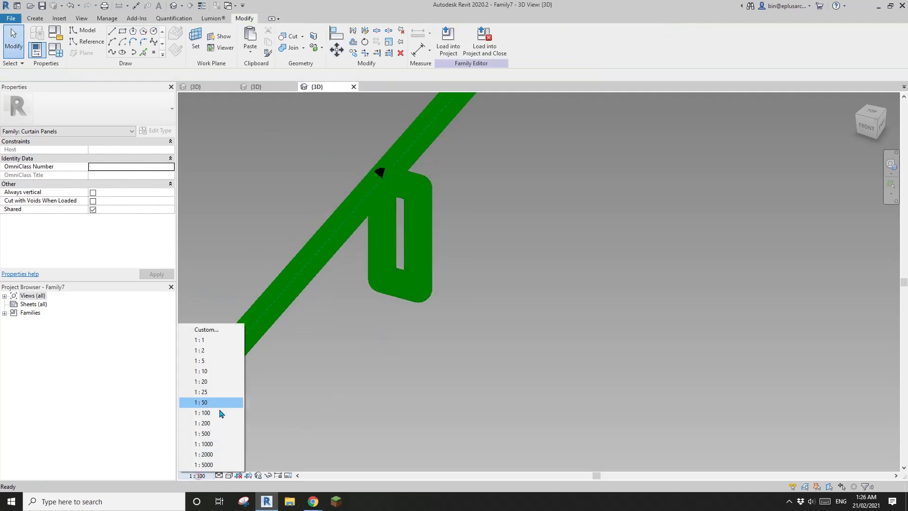
{"action": "left_click", "coordinate": [232, 370]}
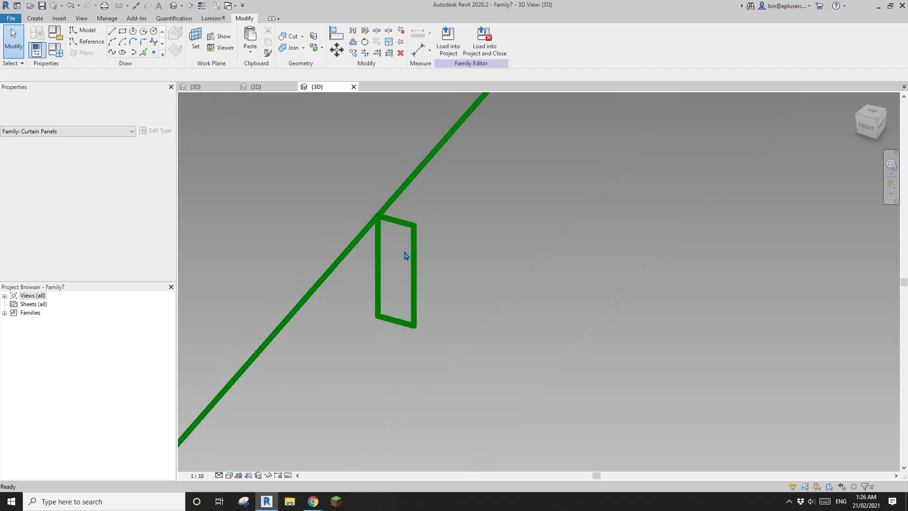
- Move the whole rectangle onto edge 1–6 with MV
{"action": "key", "text": "Tab"}
{"action": "left_click", "coordinate": [405, 226]}
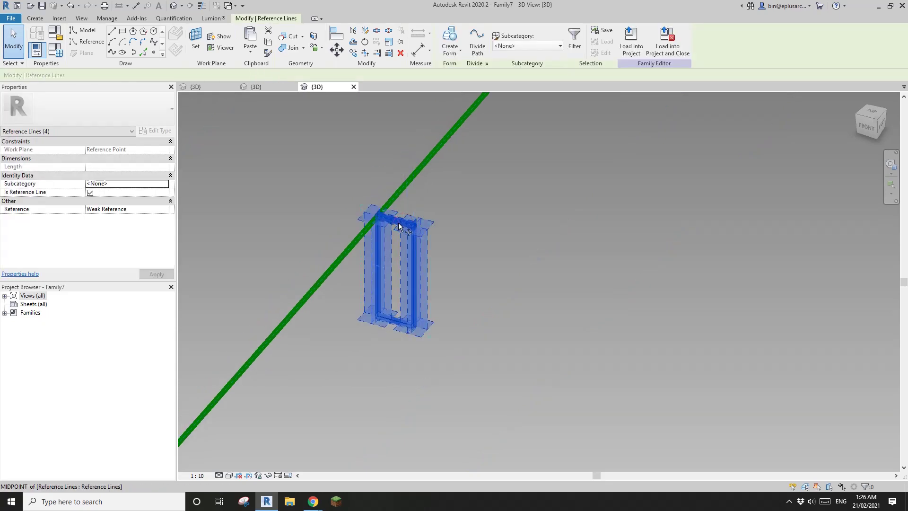
{"action": "key", "text": "m"}
{"action": "key", "text": "v"}
{"action": "left_click", "coordinate": [378, 217]}
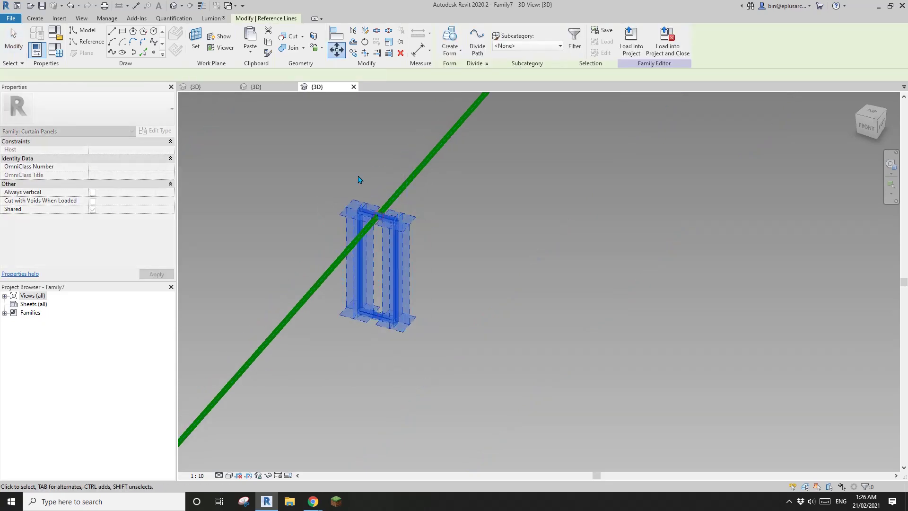
{"action": "left_click", "coordinate": [419, 224]}
{"action": "scroll", "coordinate": [402, 248], "scroll_direction": "down", "scroll_amount": 4}
{"action": "middle_click_drag", "start_coordinate": [401, 253], "coordinate": [365, 261], "text": "shift"}
{"action": "key", "text": "Escape"}
- Select the small rectangle profile's reference lines
{"action": "key", "text": "Tab"}
{"action": "left_click", "coordinate": [417, 251]}
{"action": "scroll", "coordinate": [416, 253], "scroll_direction": "down", "scroll_amount": 3}
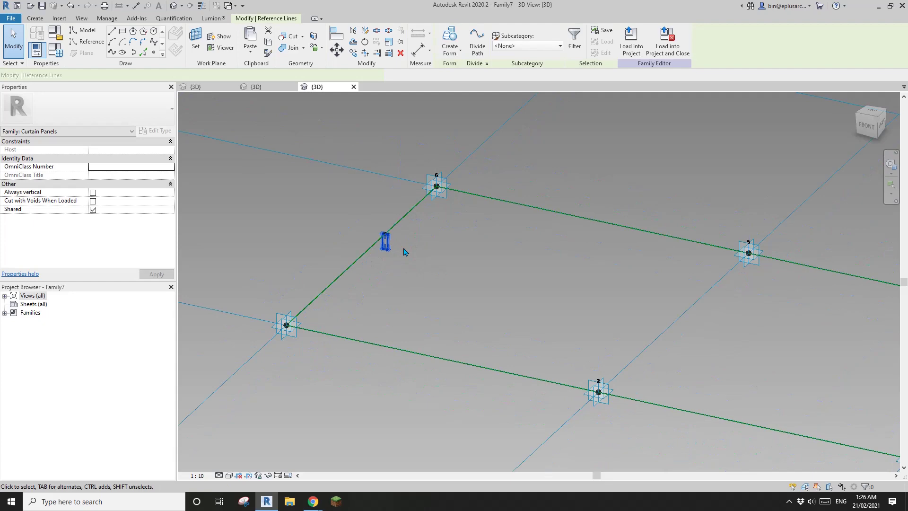
{"action": "left_click", "coordinate": [389, 244]}
{"action": "scroll", "coordinate": [391, 250], "scroll_direction": "down", "scroll_amount": 3}
{"action": "mouse_move", "coordinate": [431, 282]}
{"action": "middle_mouse_down", "text": "shift"}
{"action": "mouse_move", "coordinate": [423, 291]}
{"action": "mouse_move", "coordinate": [381, 241]}
{"action": "middle_mouse_up", "text": "shift"}
{"action": "left_click", "coordinate": [333, 230]}
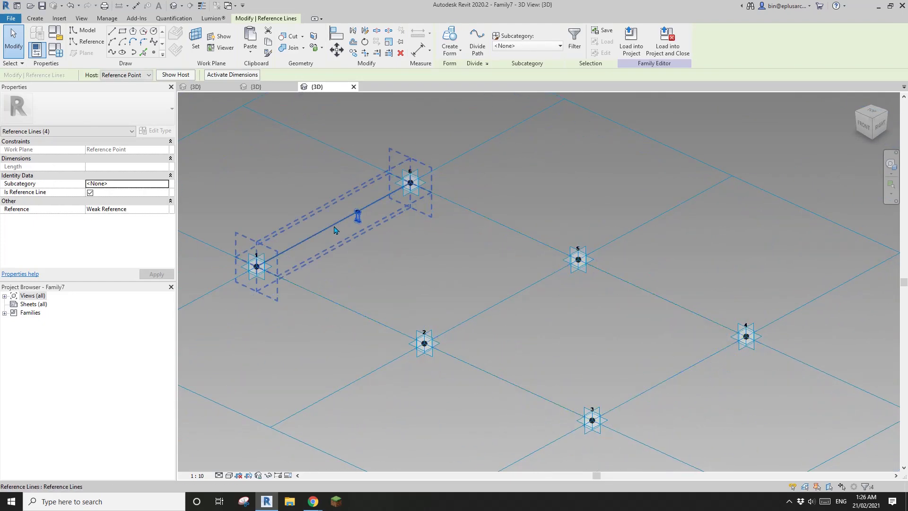
- Add edges 1–6, 1–2 and 2–3 and sweep the profile along them as a solid form
{"action": "left_click", "coordinate": [367, 203], "text": "ctrl"}
{"action": "scroll", "coordinate": [396, 270], "scroll_direction": "down", "scroll_amount": 1}
{"action": "middle_click_drag", "start_coordinate": [396, 270], "coordinate": [397, 207]}
{"action": "left_click", "coordinate": [367, 247], "text": "ctrl"}
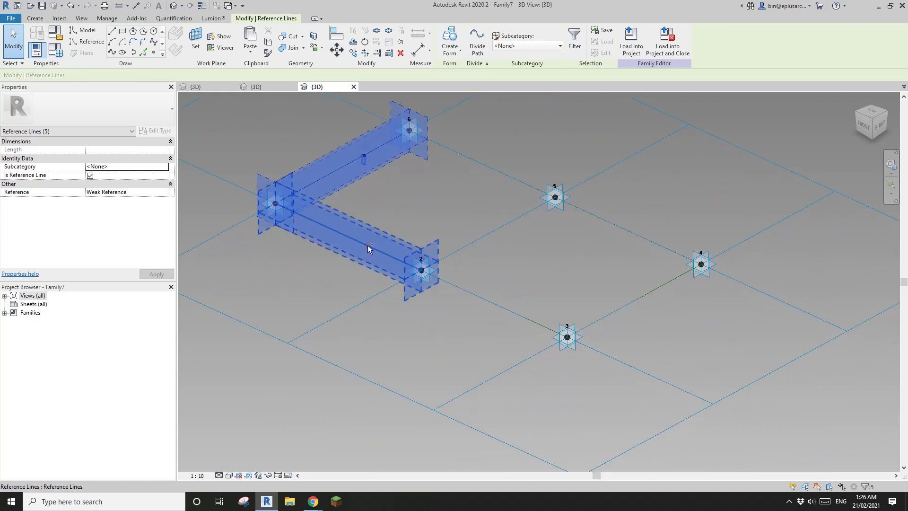
{"action": "left_click", "coordinate": [501, 309], "text": "ctrl"}
{"action": "left_click", "coordinate": [458, 46]}
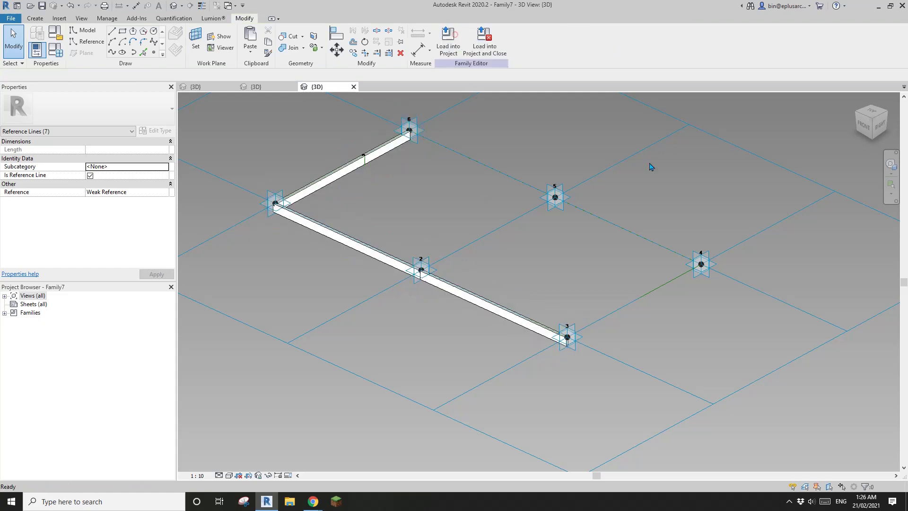
{"action": "key", "text": "Escape"}
{"action": "middle_click_drag", "start_coordinate": [683, 246], "coordinate": [616, 229], "text": "shift"}
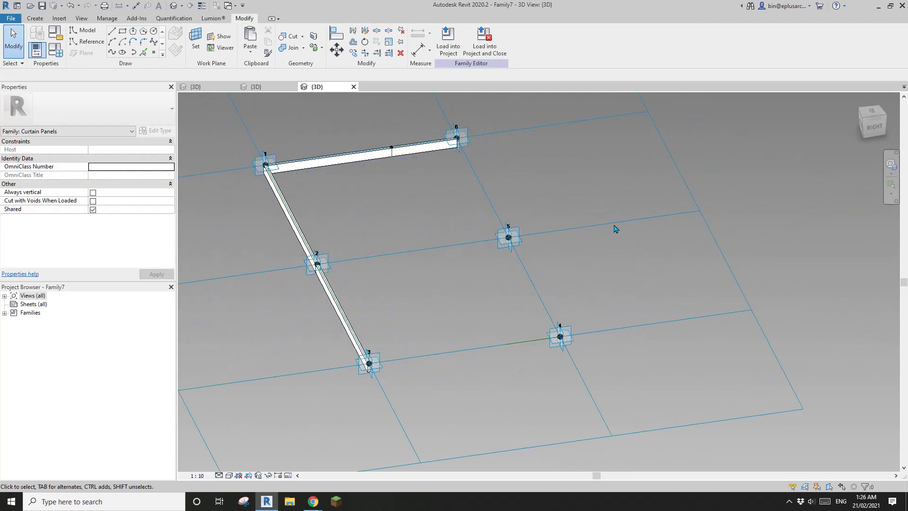
- Dismiss an early load prompt and compare Family5's frame with Project4's 3D view
{"action": "left_click", "coordinate": [452, 49]}
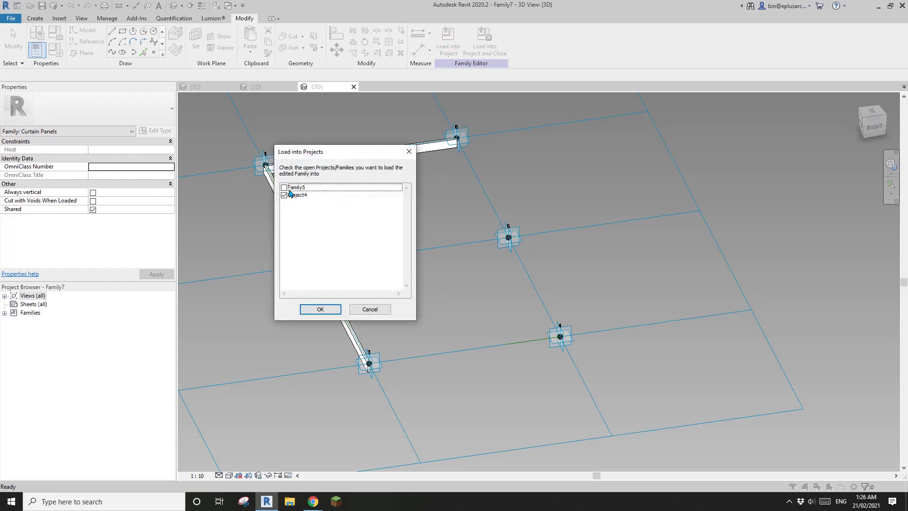
{"action": "key", "text": "Return"}
{"action": "left_click", "coordinate": [256, 87]}
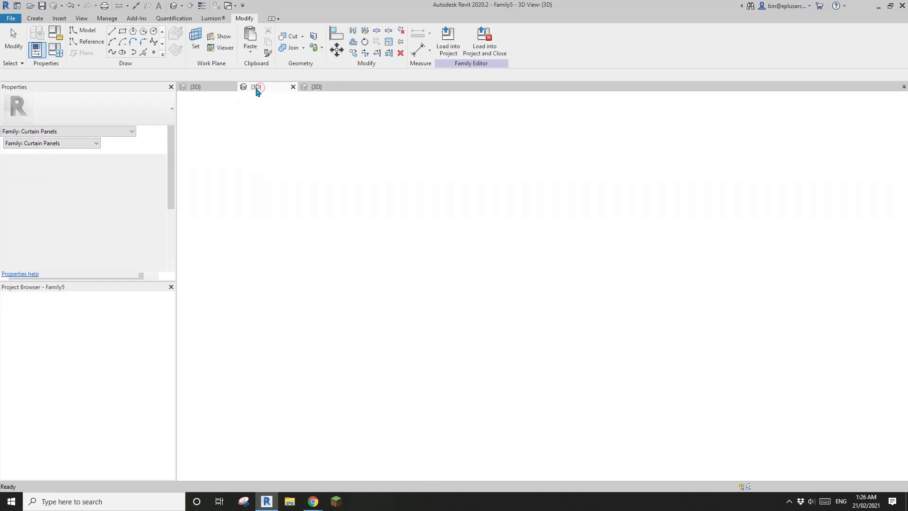
{"action": "middle_click_drag", "start_coordinate": [445, 293], "coordinate": [522, 301]}
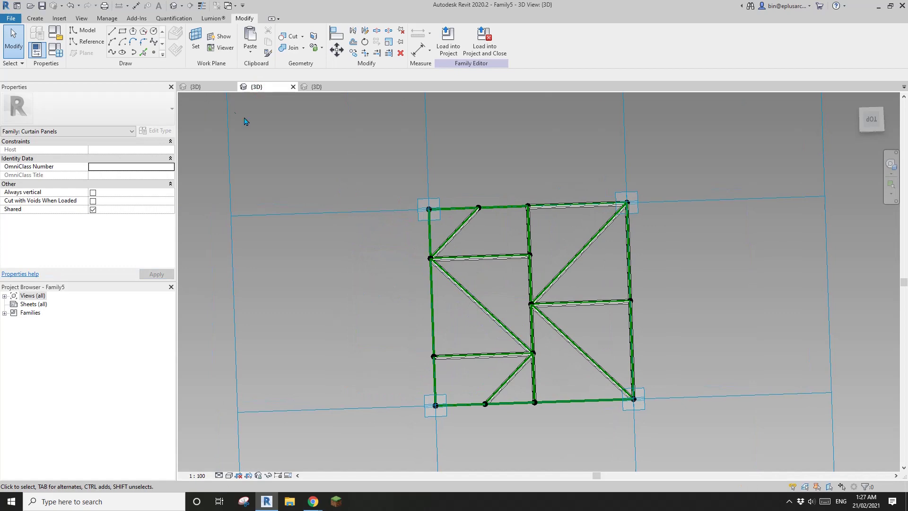
{"action": "left_click", "coordinate": [208, 87]}
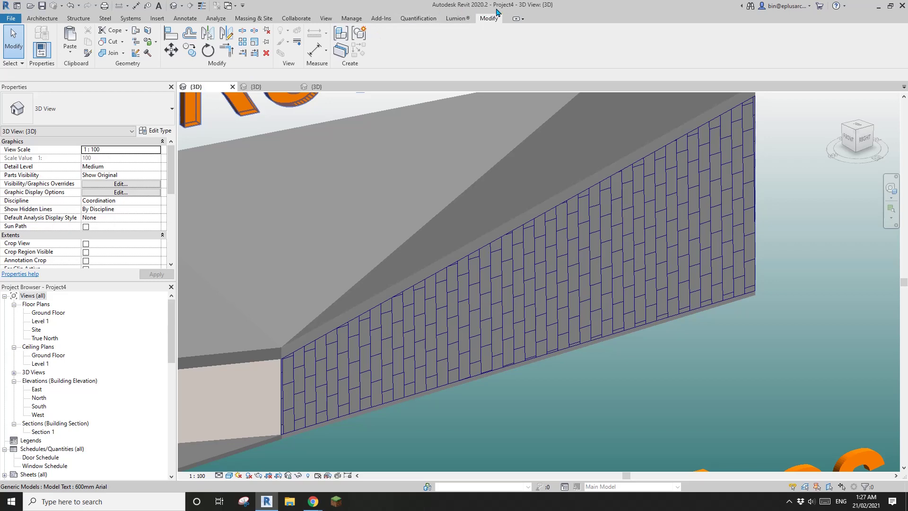
- Load Family7 into Project4 and close it without saving
{"action": "left_click", "coordinate": [330, 87]}
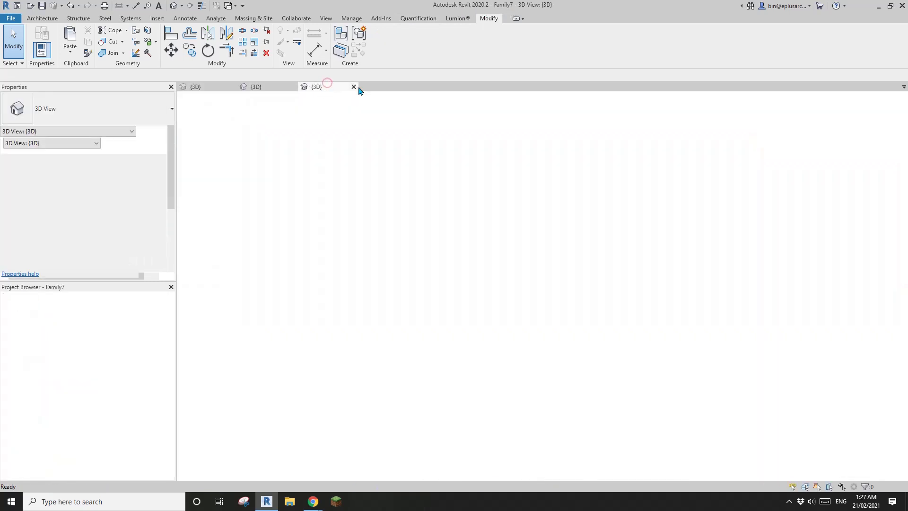
{"action": "left_click", "coordinate": [479, 39]}
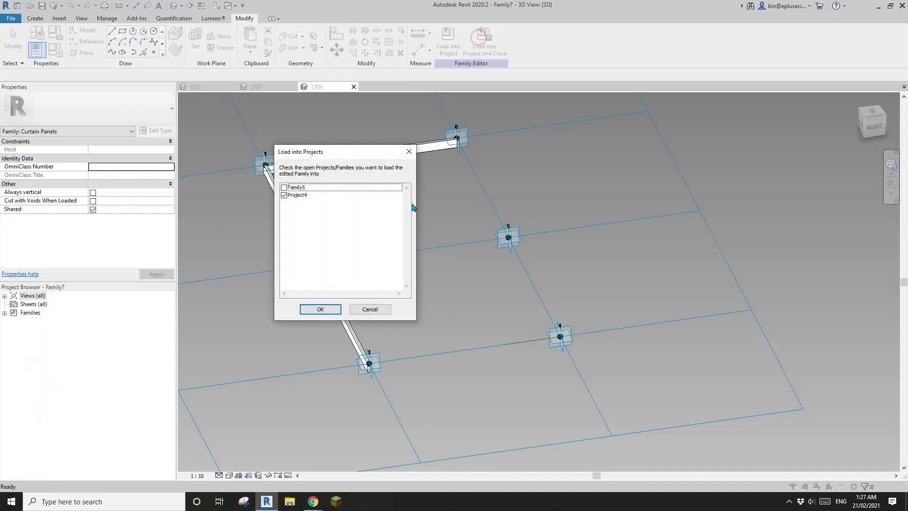
{"action": "left_click", "coordinate": [289, 189]}
{"action": "left_click", "coordinate": [286, 196]}
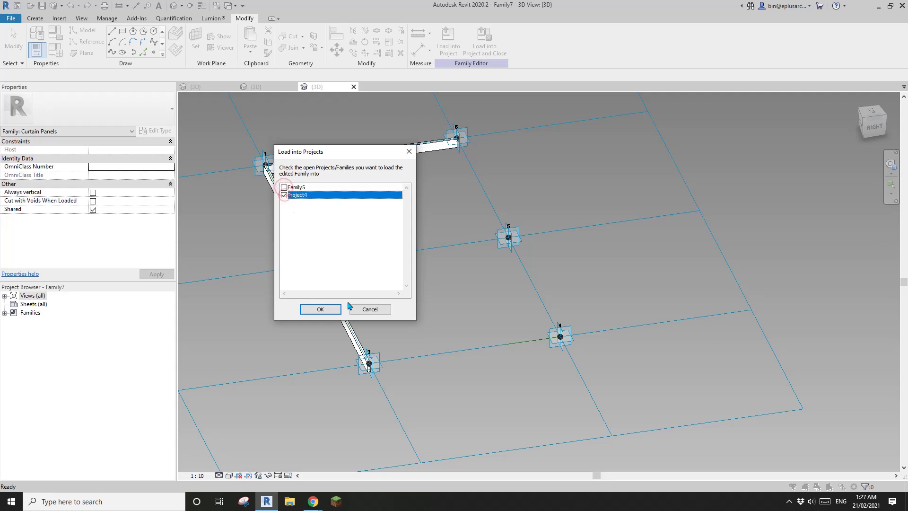
{"action": "left_click", "coordinate": [331, 308]}
{"action": "left_click", "coordinate": [473, 251]}
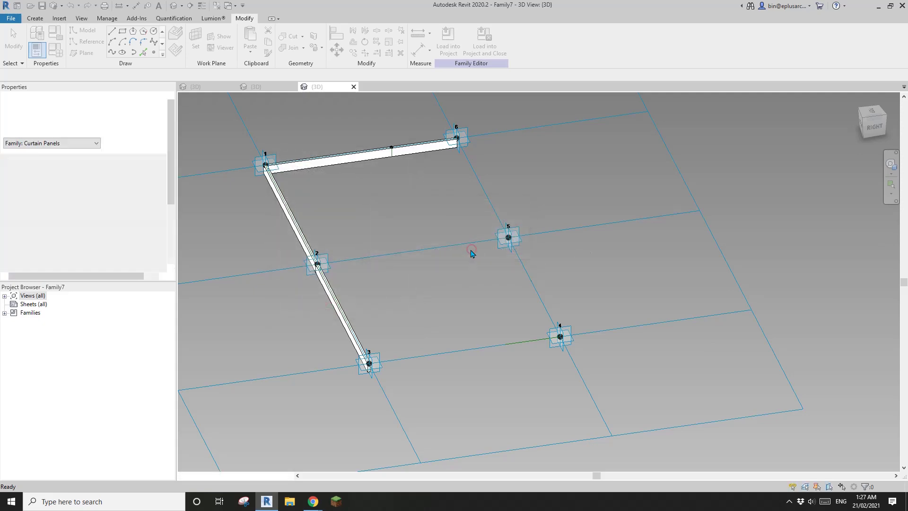
- Edit the sloped wall's mass in place and switch its divided surface from 1/2 Step to Family7
{"action": "scroll", "coordinate": [447, 318], "scroll_direction": "down", "scroll_amount": 2}
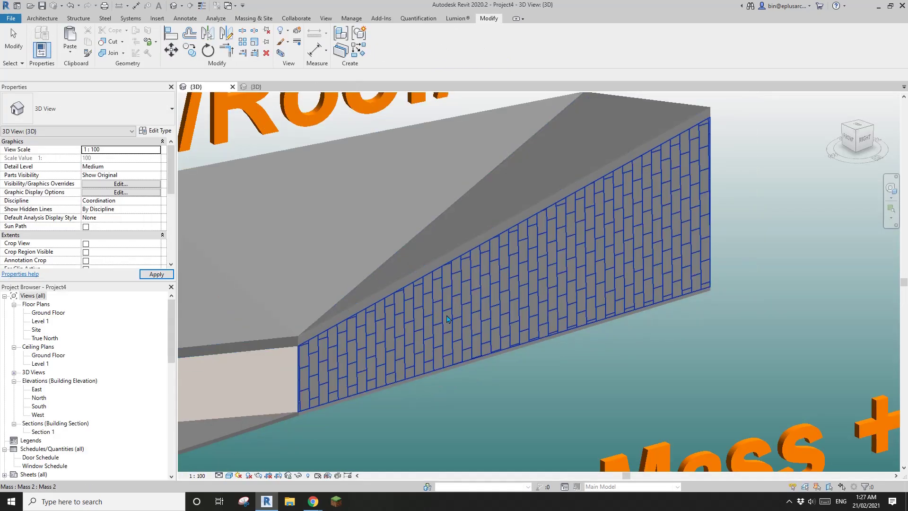
{"action": "left_click", "coordinate": [495, 311]}
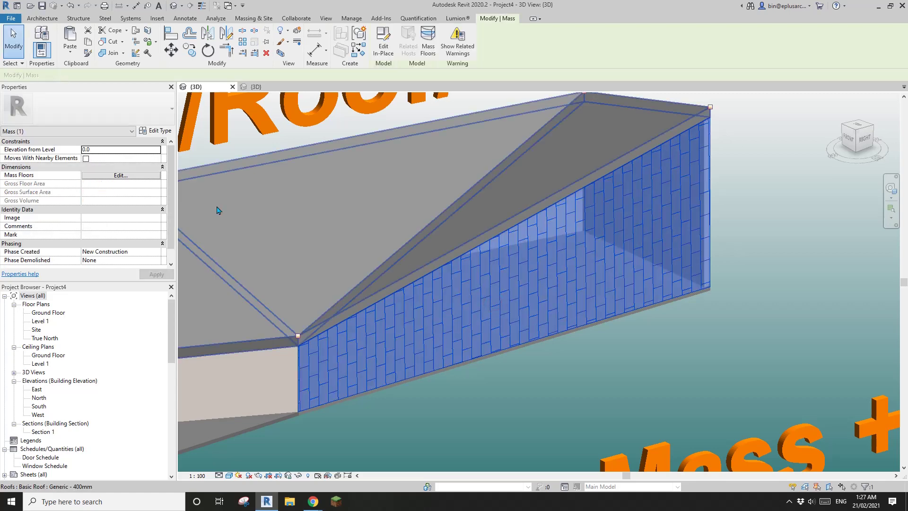
{"action": "left_click", "coordinate": [383, 45]}
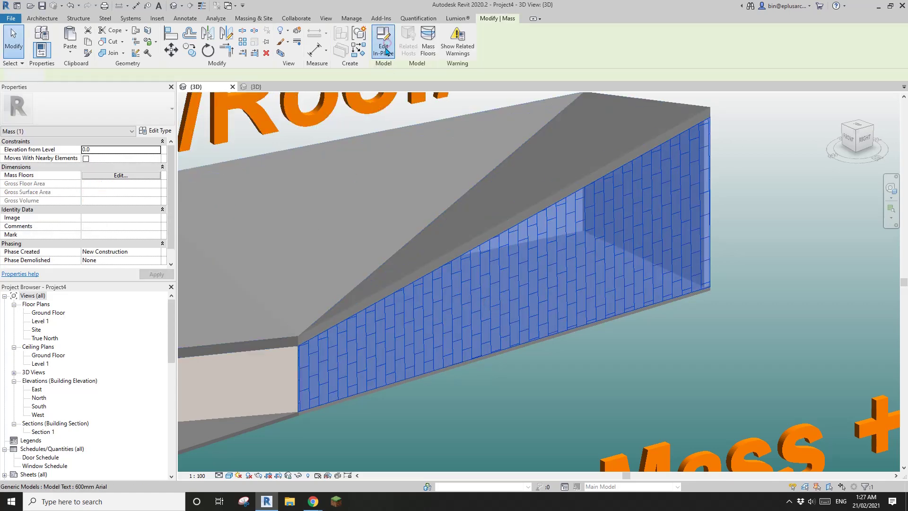
{"action": "left_click", "coordinate": [547, 287]}
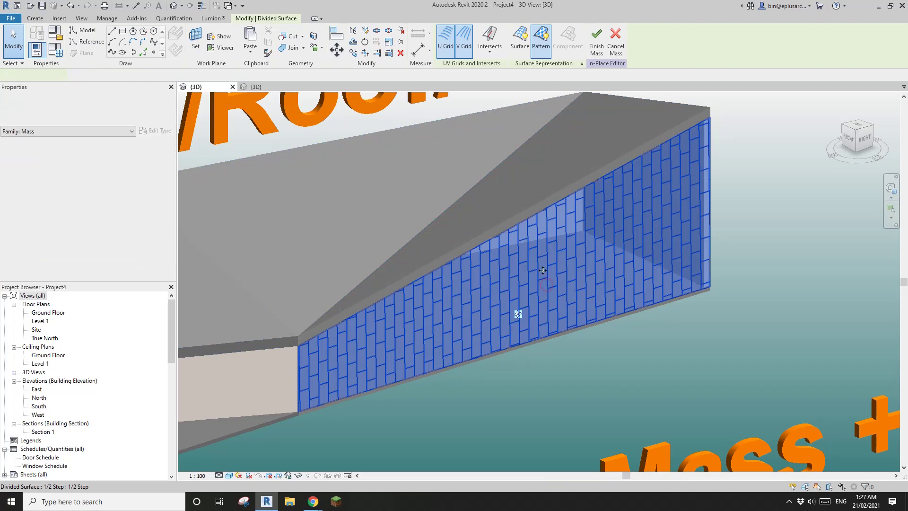
{"action": "left_click", "coordinate": [116, 109]}
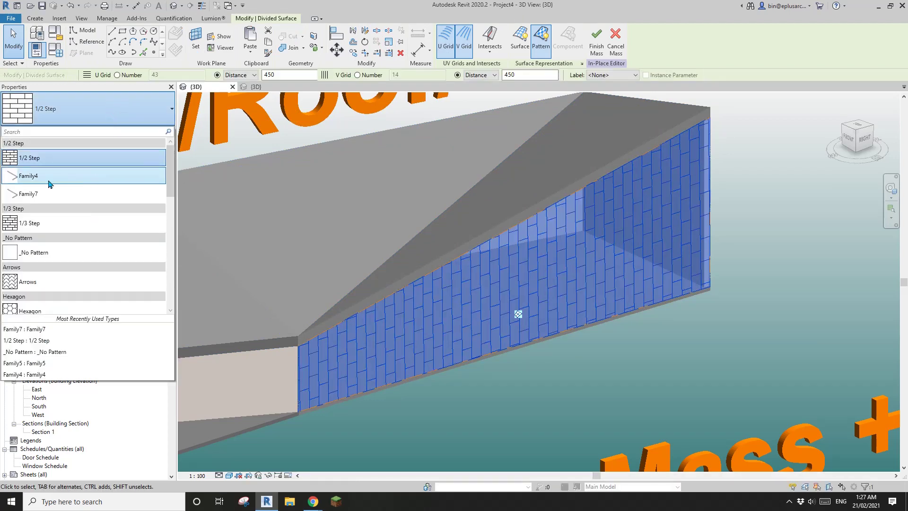
{"action": "mouse_move", "coordinate": [45, 198]}
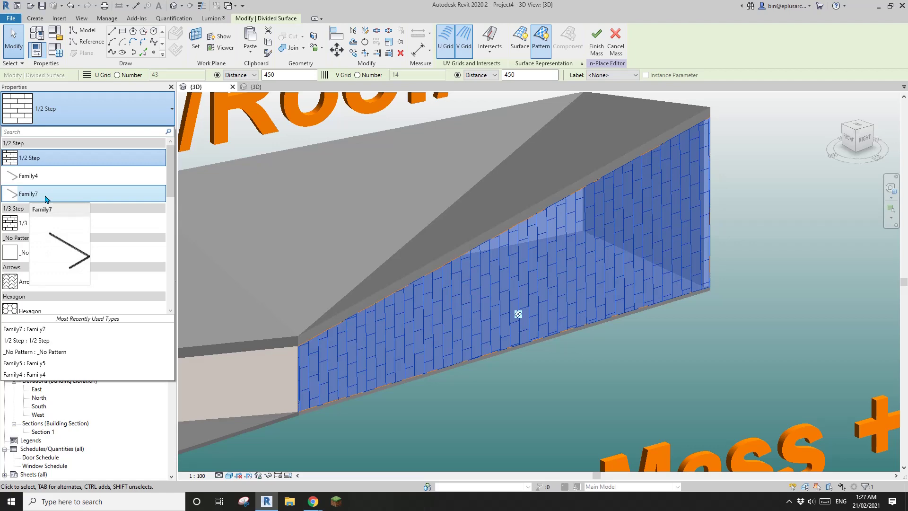
{"action": "left_click", "coordinate": [54, 199]}
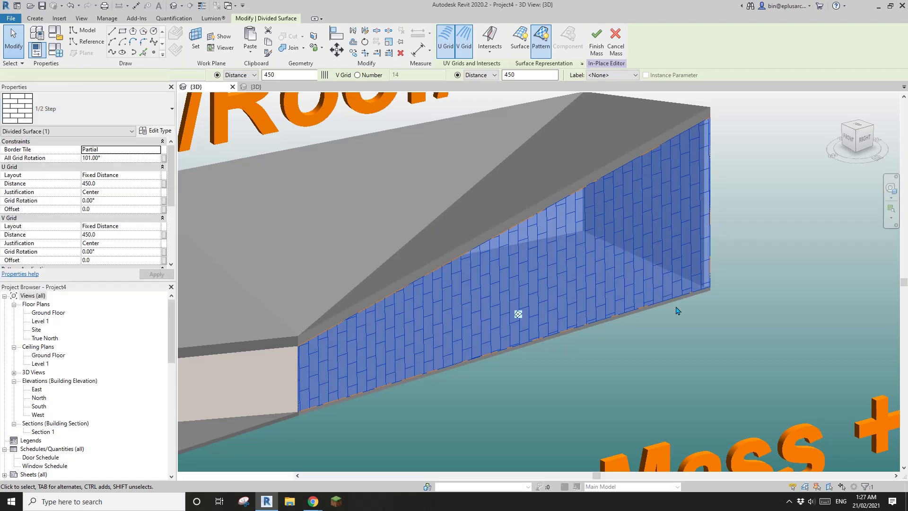
{"action": "middle_click_drag", "start_coordinate": [659, 339], "coordinate": [650, 305]}
{"action": "left_click", "coordinate": [653, 355]}
{"action": "middle_click_drag", "start_coordinate": [655, 358], "coordinate": [526, 358], "text": "shift"}
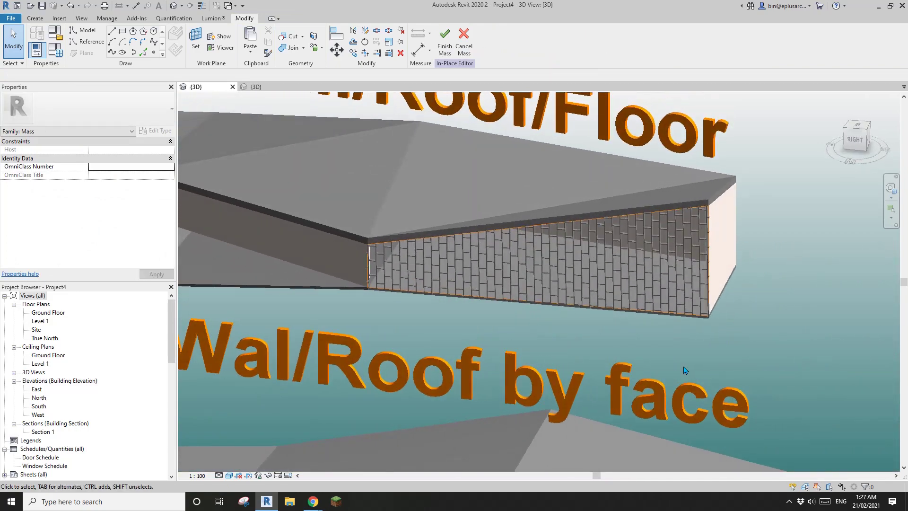
- Orbit and zoom onto the patterned wall to inspect the Family7 frames' depth and joints
{"action": "middle_click_drag", "start_coordinate": [681, 366], "coordinate": [626, 363], "text": "shift"}
{"action": "middle_click_drag", "start_coordinate": [323, 239], "coordinate": [446, 262]}
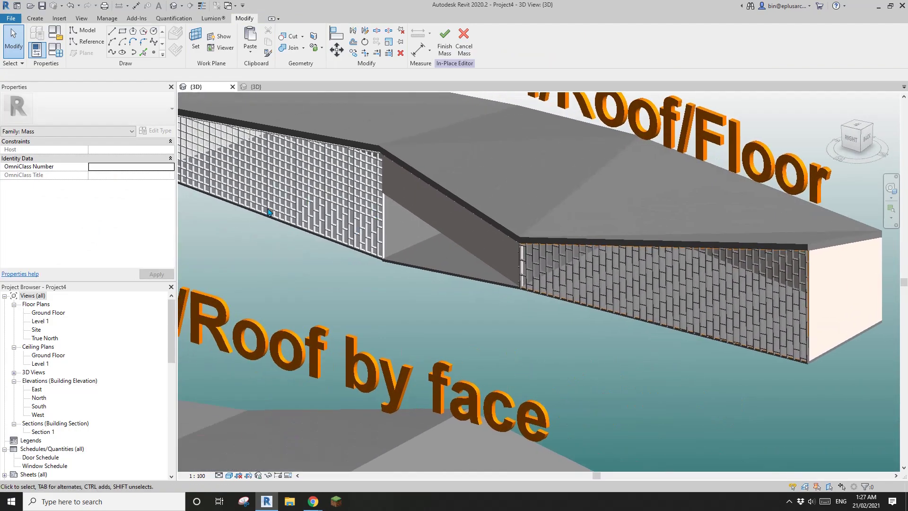
{"action": "middle_click_drag", "start_coordinate": [391, 269], "coordinate": [387, 270]}
{"action": "middle_click_drag", "start_coordinate": [666, 339], "coordinate": [514, 263]}
{"action": "scroll", "coordinate": [591, 301], "scroll_direction": "up", "scroll_amount": 3}
{"action": "scroll", "coordinate": [601, 306], "scroll_direction": "down", "scroll_amount": 3}
{"action": "scroll", "coordinate": [558, 263], "scroll_direction": "up", "scroll_amount": 6}
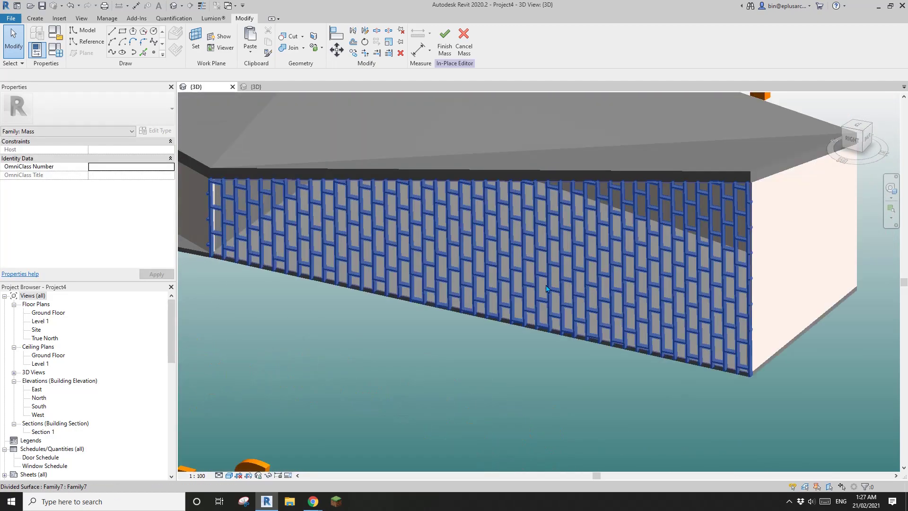
{"action": "scroll", "coordinate": [555, 288], "scroll_direction": "up", "scroll_amount": 2}
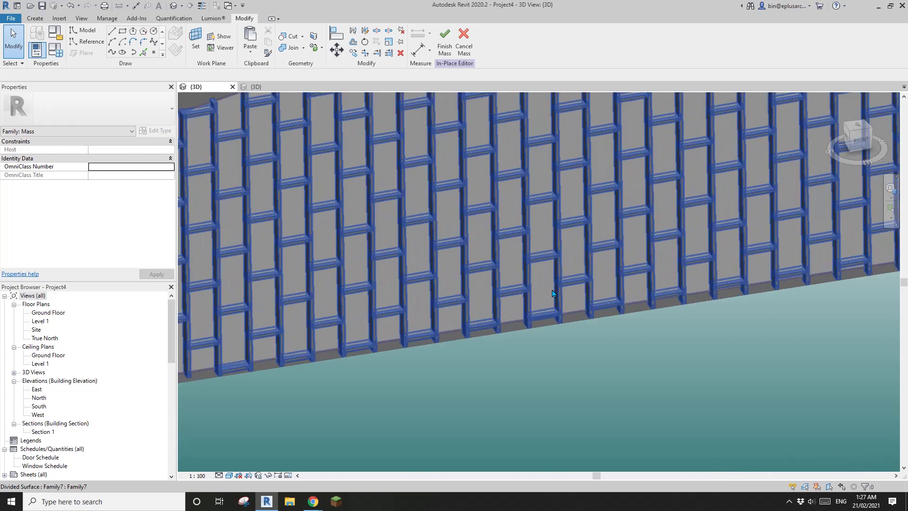
{"action": "scroll", "coordinate": [513, 298], "scroll_direction": "up", "scroll_amount": 4}
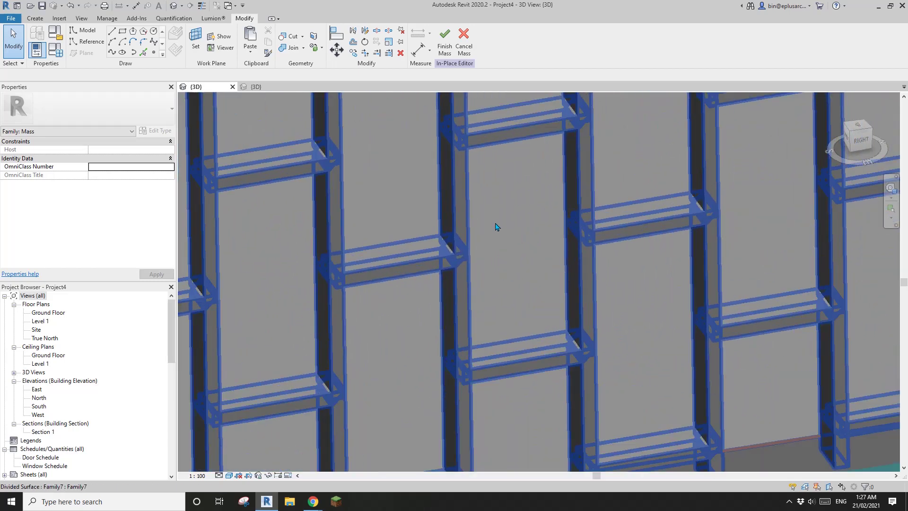
{"action": "scroll", "coordinate": [451, 291], "scroll_direction": "up", "scroll_amount": 3}
{"action": "scroll", "coordinate": [737, 306], "scroll_direction": "down", "scroll_amount": 2}
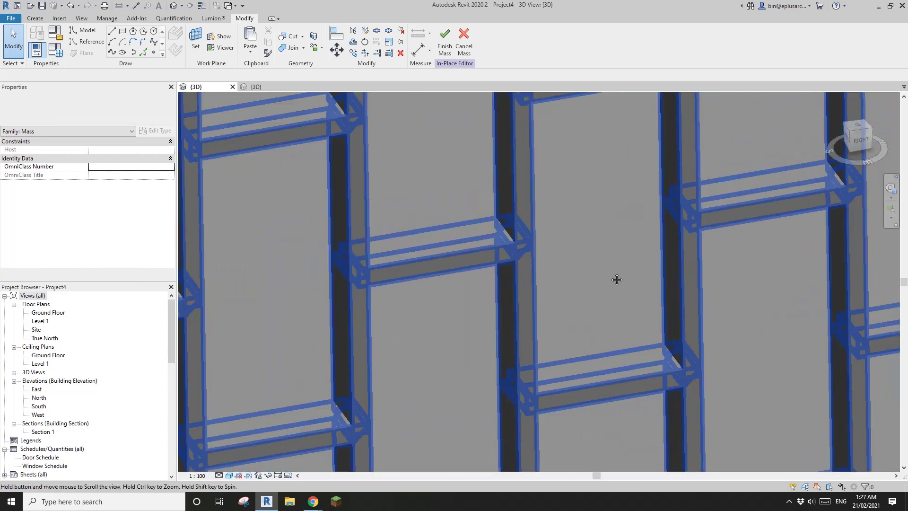
{"action": "middle_click_drag", "start_coordinate": [616, 279], "coordinate": [610, 201]}
{"action": "scroll", "coordinate": [283, 438], "scroll_direction": "down", "scroll_amount": 1}
- Turn on Show Edges in the 3D view's Graphic Display Options
{"action": "left_click", "coordinate": [230, 476]}
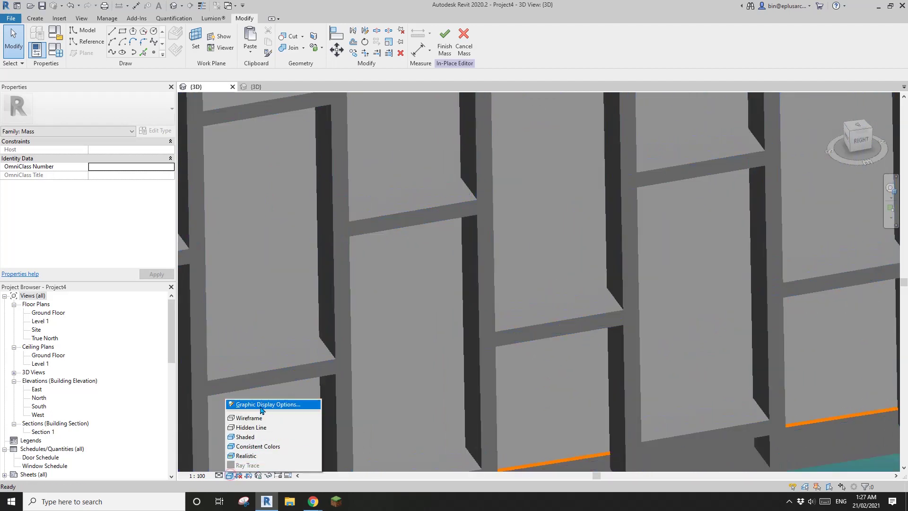
{"action": "left_click", "coordinate": [262, 406]}
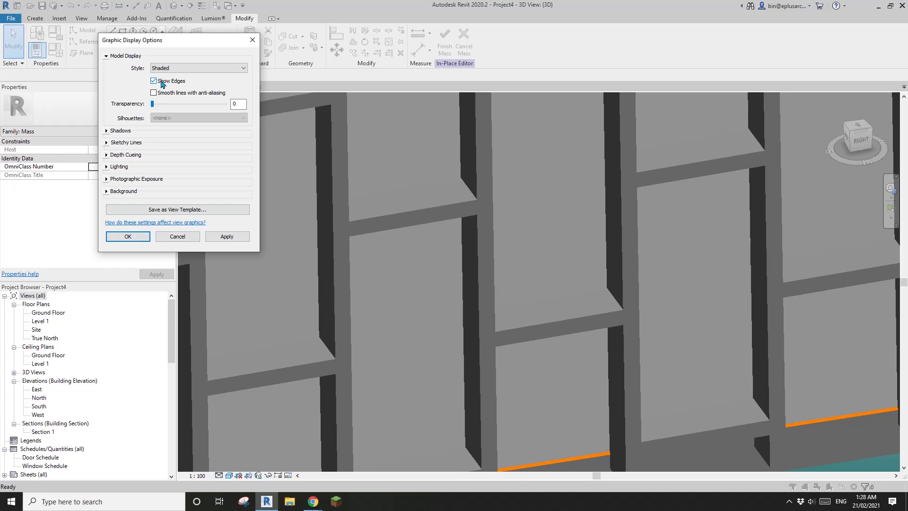
{"action": "left_click", "coordinate": [148, 240]}
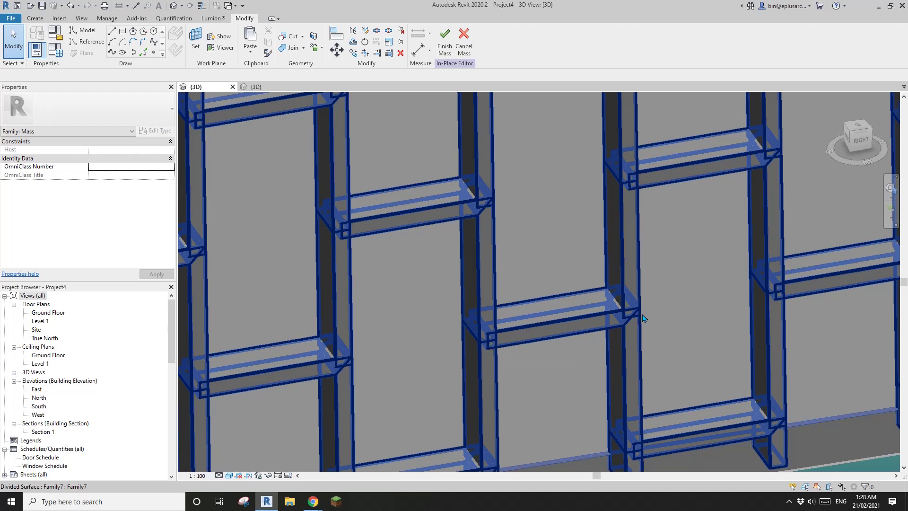
- Orbit and zoom around the edged frames, then reopen Graphic Display Options
{"action": "scroll", "coordinate": [541, 271], "scroll_direction": "down", "scroll_amount": 3}
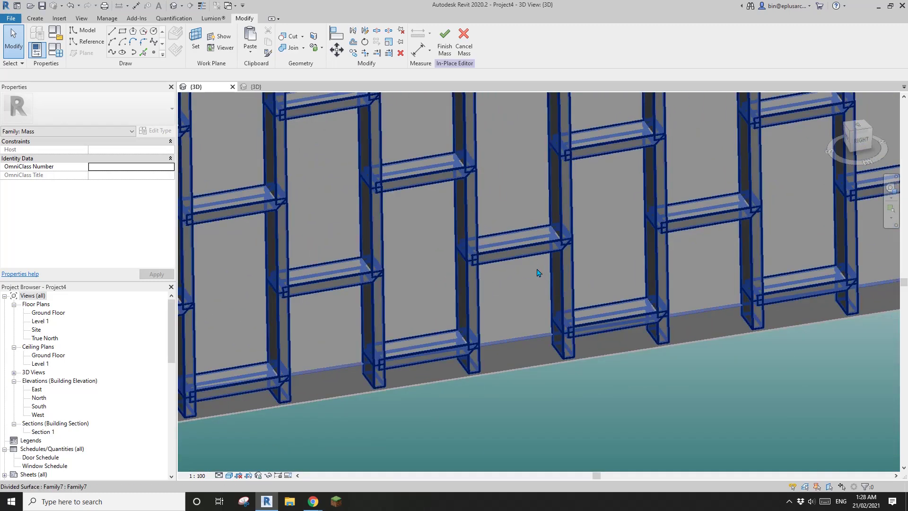
{"action": "scroll", "coordinate": [520, 268], "scroll_direction": "down", "scroll_amount": 3}
{"action": "middle_click_drag", "start_coordinate": [520, 268], "coordinate": [539, 351]}
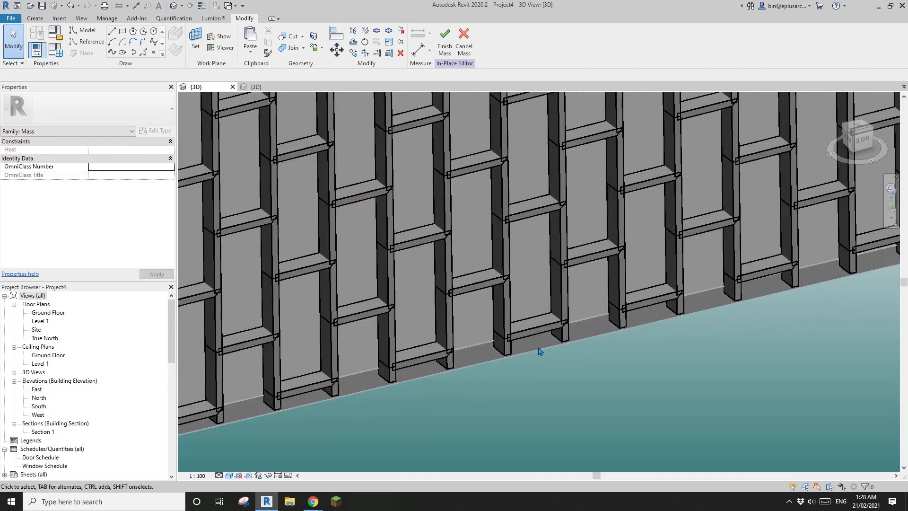
{"action": "middle_click_drag", "start_coordinate": [537, 298], "coordinate": [558, 352], "text": "shift"}
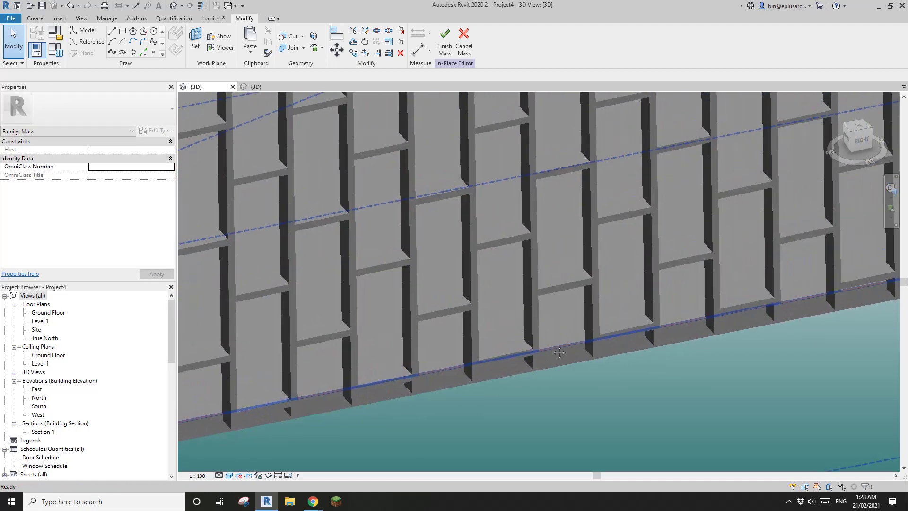
{"action": "scroll", "coordinate": [581, 284], "scroll_direction": "down", "scroll_amount": 5}
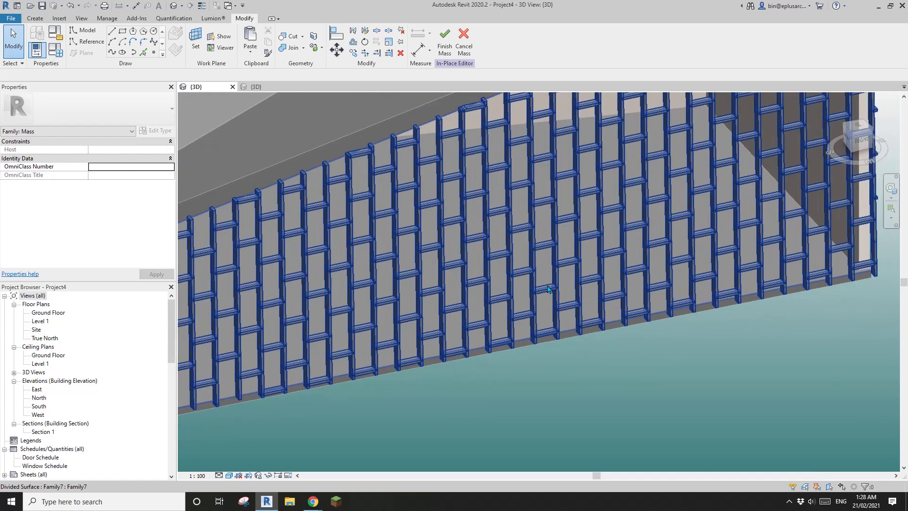
{"action": "middle_click_drag", "start_coordinate": [569, 304], "coordinate": [340, 404], "text": "shift"}
{"action": "left_click", "coordinate": [229, 475]}
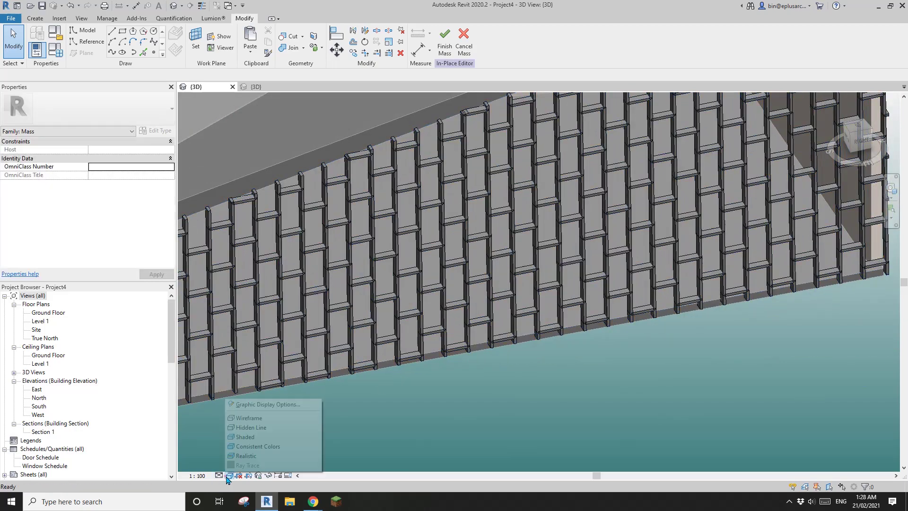
{"action": "left_click", "coordinate": [254, 406]}
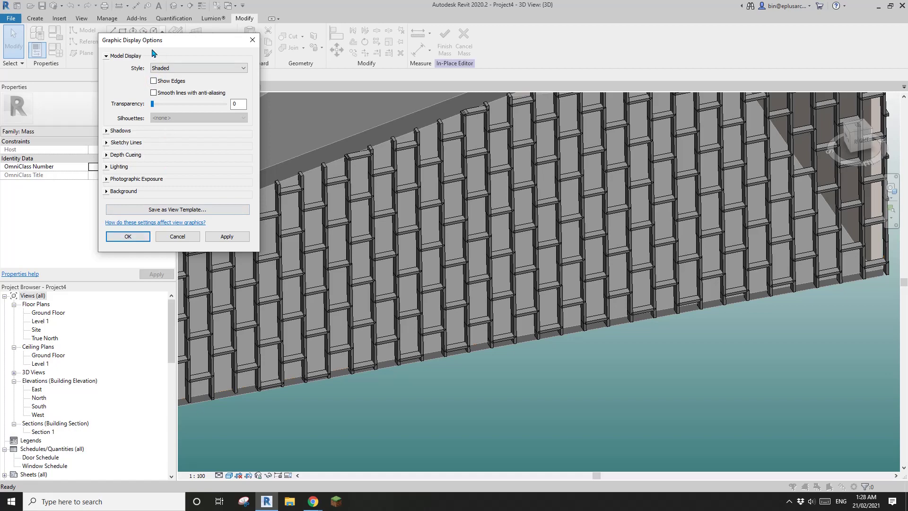
- Apply the display settings with edges off and orbit to view the orange lettering
{"action": "left_click", "coordinate": [127, 236]}
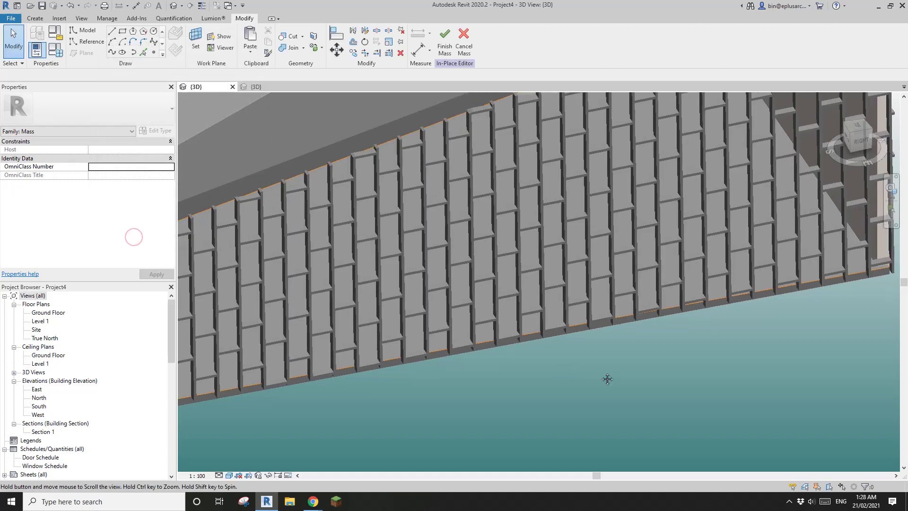
{"action": "middle_click_drag", "start_coordinate": [615, 340], "coordinate": [568, 290], "text": "shift"}
{"action": "scroll", "coordinate": [557, 358], "scroll_direction": "down", "scroll_amount": 6}
{"action": "scroll", "coordinate": [569, 292], "scroll_direction": "down", "scroll_amount": 2}
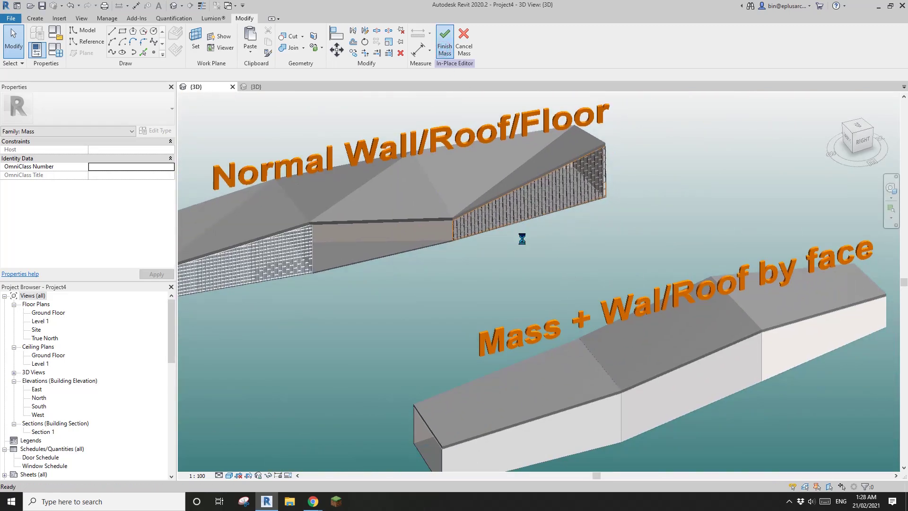
{"action": "scroll", "coordinate": [517, 331], "scroll_direction": "up", "scroll_amount": 3}
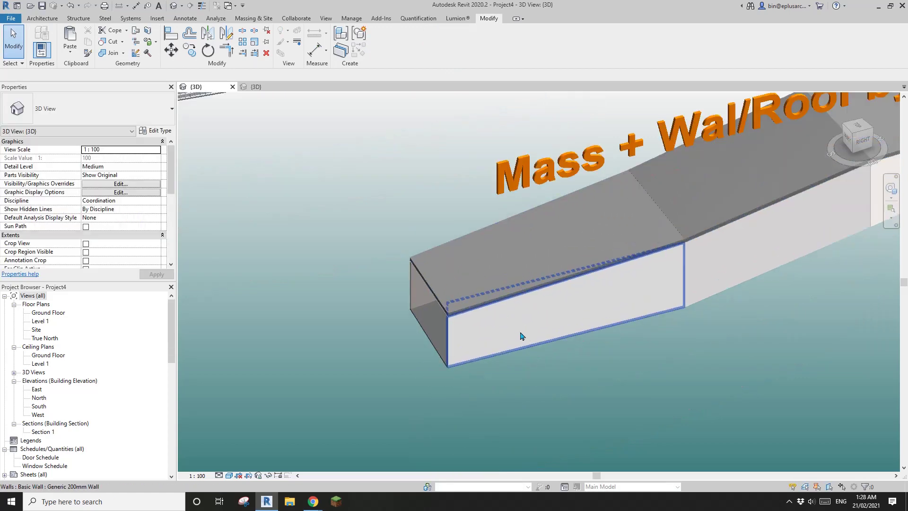
- Temporarily hide the lower building's front wall to expose its floor
{"action": "left_click", "coordinate": [521, 335]}
{"action": "key", "text": "h"}
{"action": "key", "text": "h"}
{"action": "middle_click_drag", "start_coordinate": [571, 357], "coordinate": [575, 257], "text": "shift"}
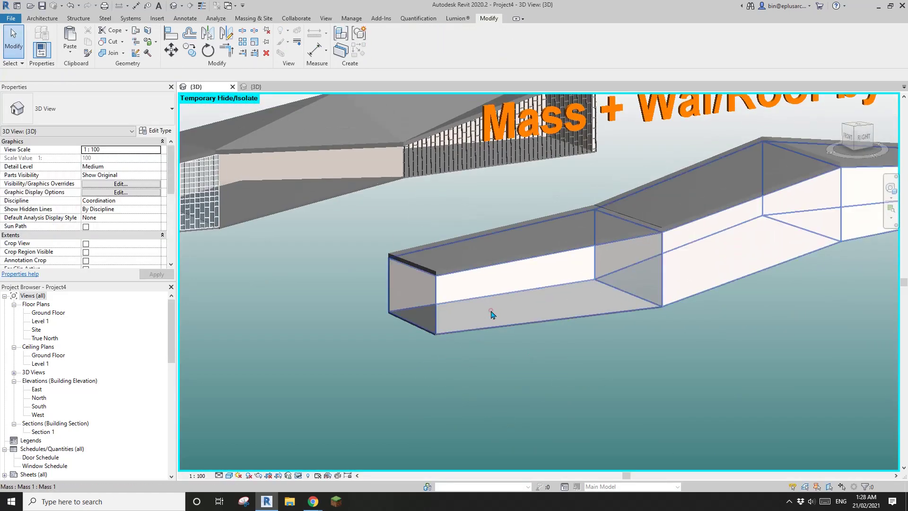
{"action": "scroll", "coordinate": [492, 314], "scroll_direction": "up", "scroll_amount": 2}
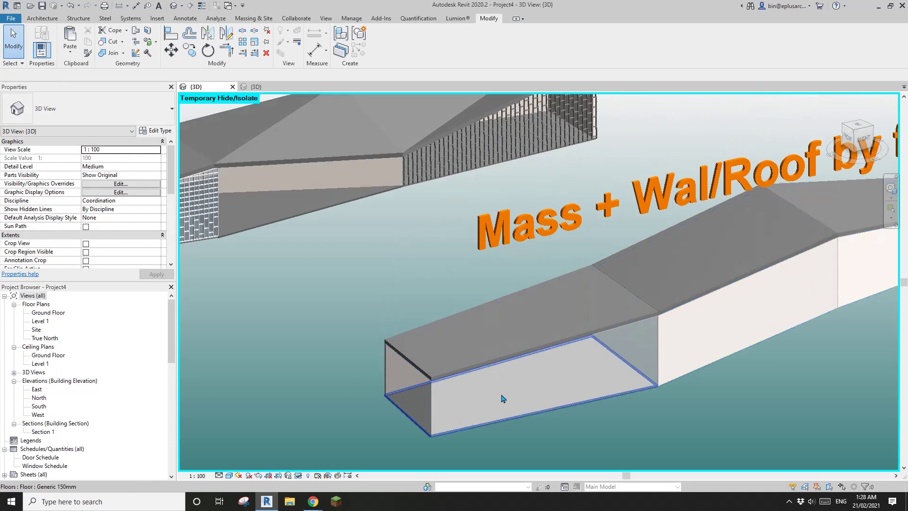
{"action": "left_click", "coordinate": [502, 398]}
{"action": "scroll", "coordinate": [526, 406], "scroll_direction": "up", "scroll_amount": 2}
{"action": "scroll", "coordinate": [535, 392], "scroll_direction": "down", "scroll_amount": 2}
{"action": "left_click", "coordinate": [468, 428]}
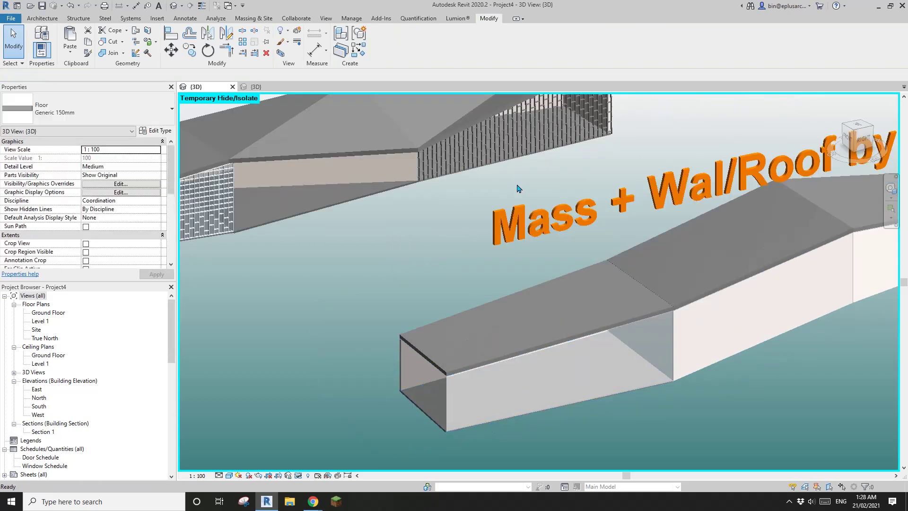
- Edit the lower building's mass in place and divide its front face
{"action": "left_click", "coordinate": [499, 393]}
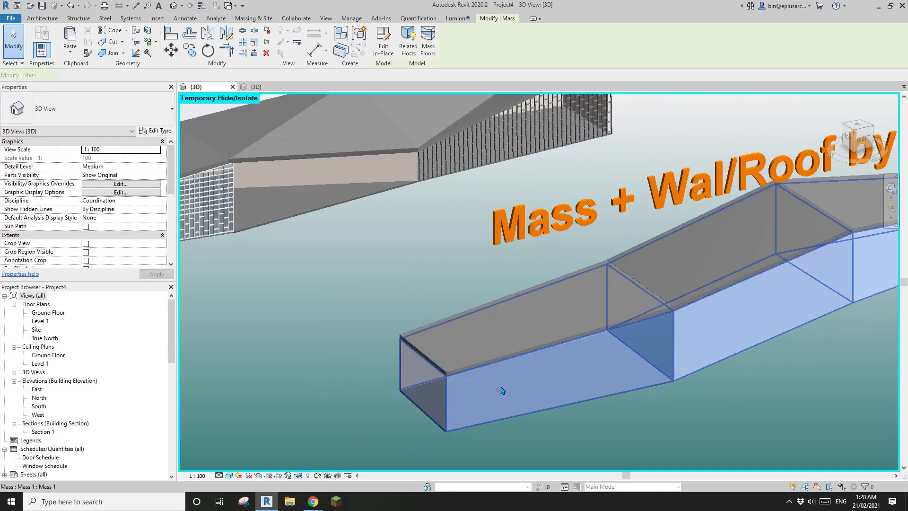
{"action": "left_click", "coordinate": [393, 54]}
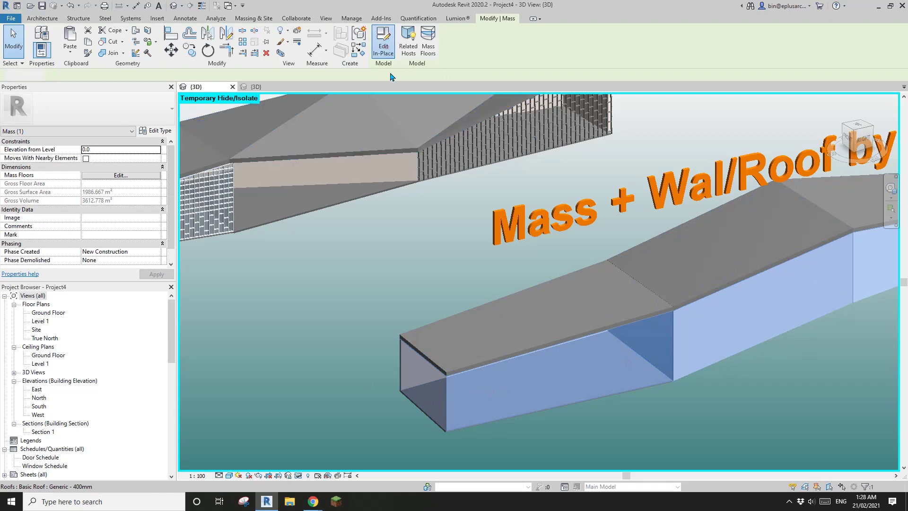
{"action": "key", "text": "Tab"}
{"action": "left_click", "coordinate": [523, 386]}
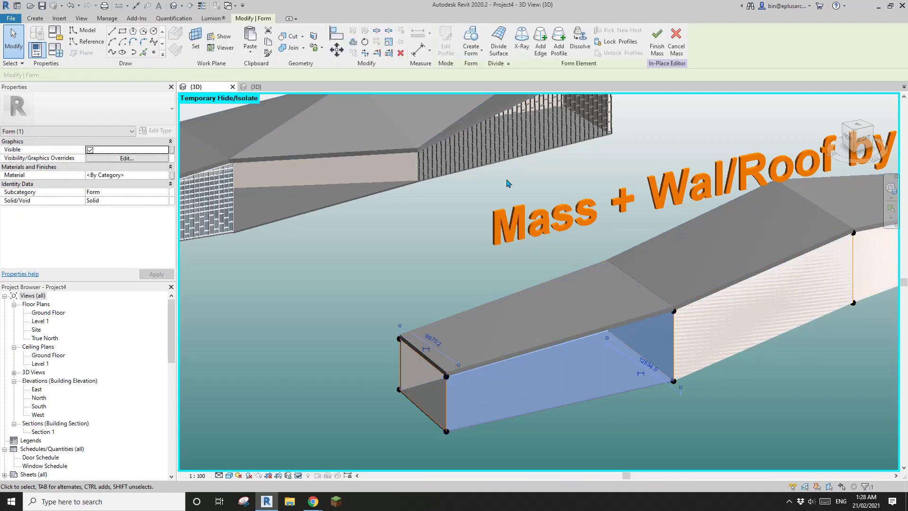
{"action": "left_click", "coordinate": [499, 42]}
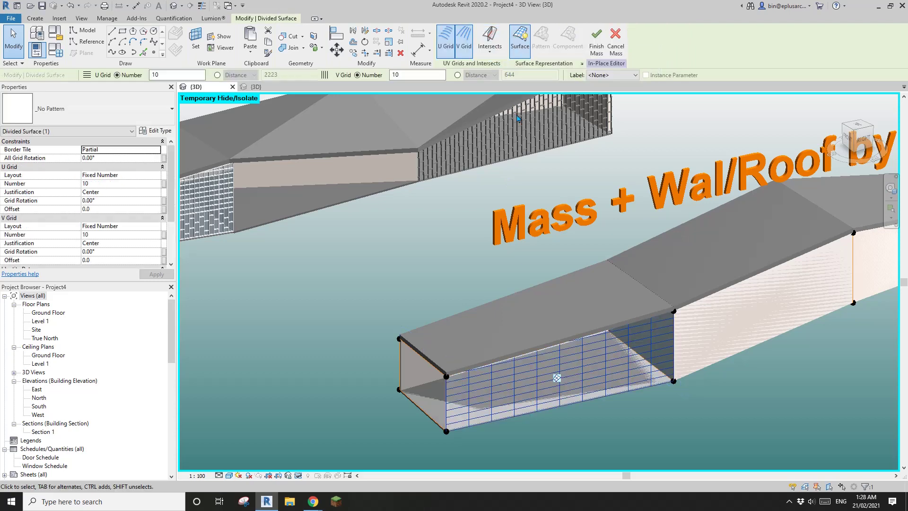
- Set U and V grids to Fixed Distance 450 and apply the 1/2 Step Family7 pattern
{"action": "left_click", "coordinate": [132, 112]}
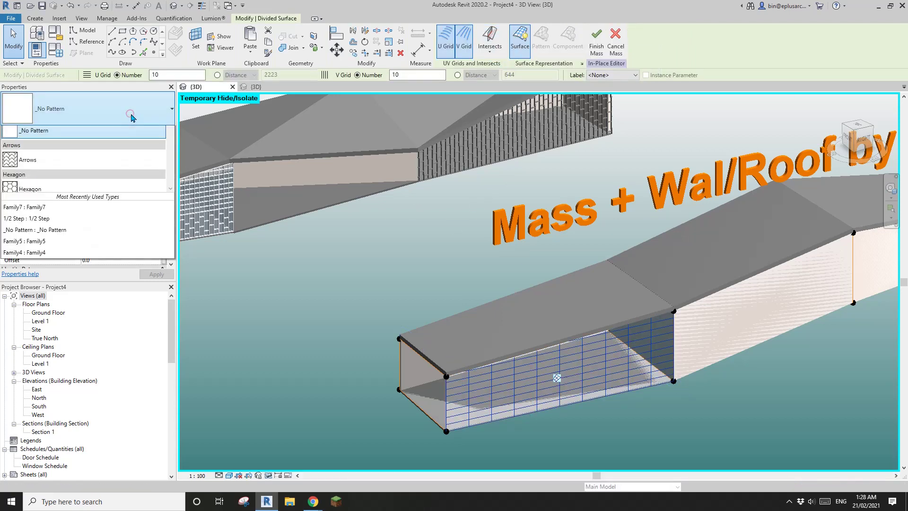
{"action": "left_click", "coordinate": [132, 112]}
{"action": "left_click", "coordinate": [157, 176]}
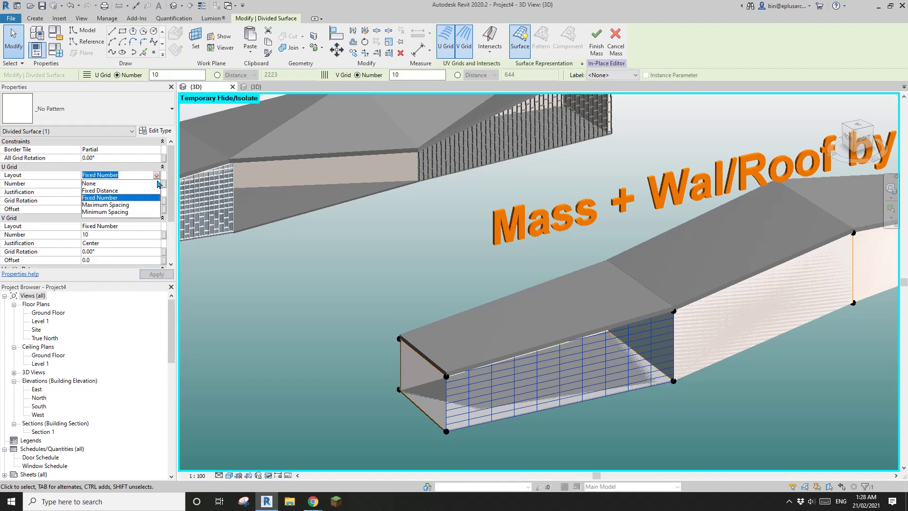
{"action": "left_click", "coordinate": [110, 190]}
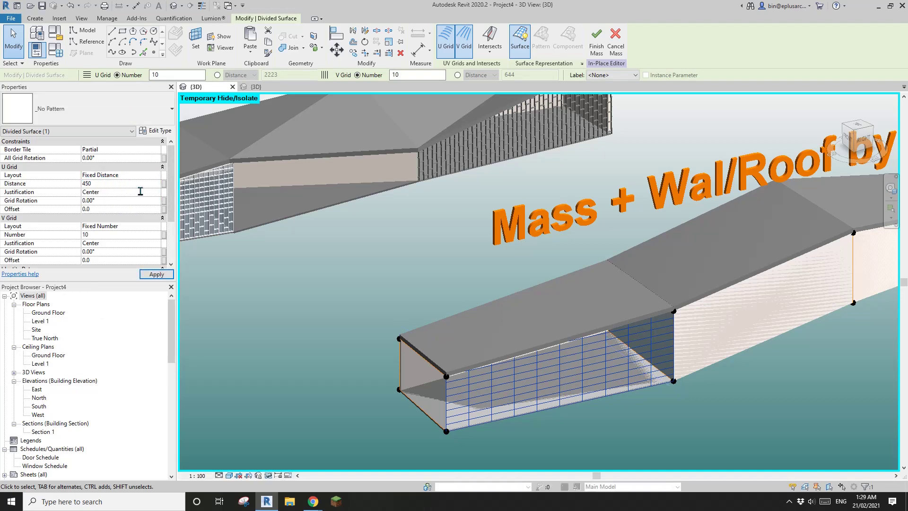
{"action": "left_click", "coordinate": [157, 226]}
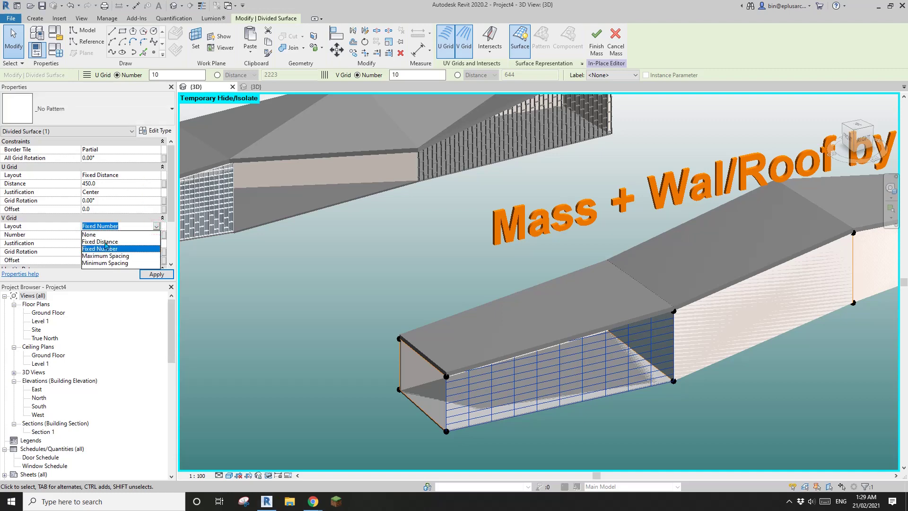
{"action": "left_click", "coordinate": [106, 242]}
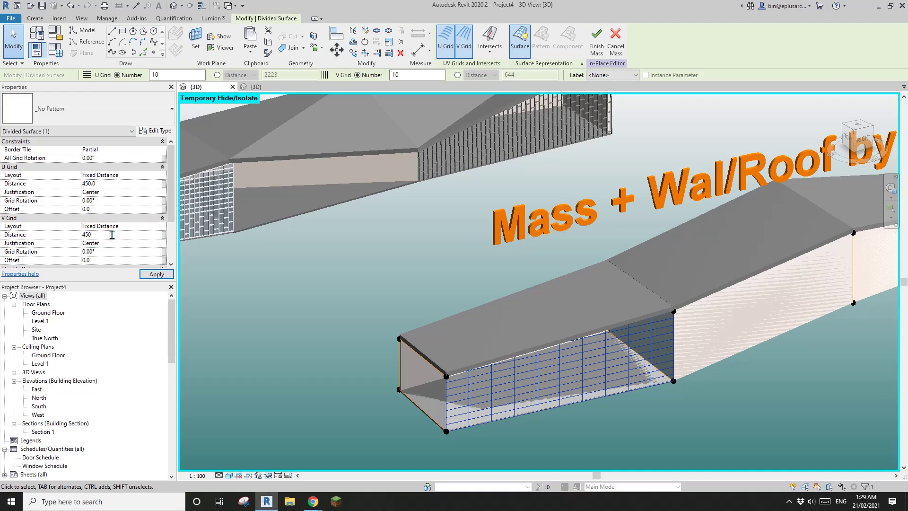
{"action": "left_click", "coordinate": [113, 109]}
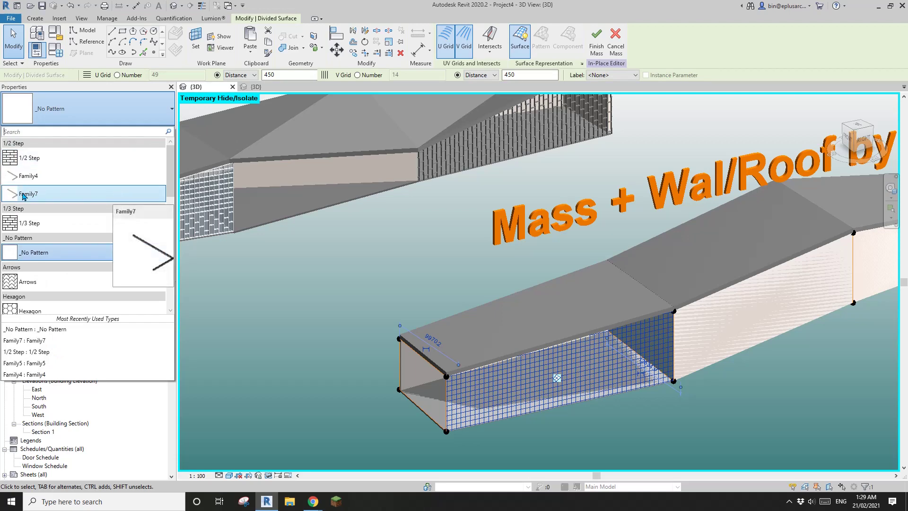
{"action": "left_click", "coordinate": [23, 195]}
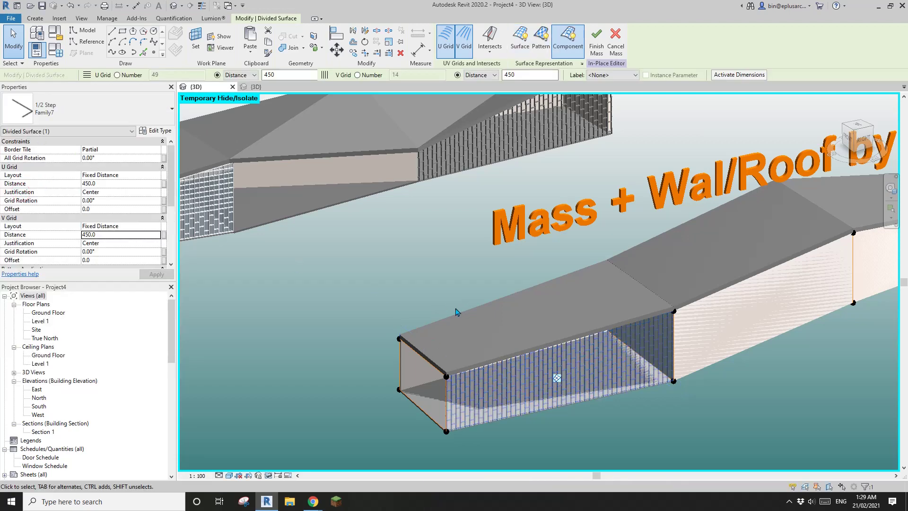
{"action": "left_click", "coordinate": [753, 363]}
{"action": "scroll", "coordinate": [549, 428], "scroll_direction": "up", "scroll_amount": 5}
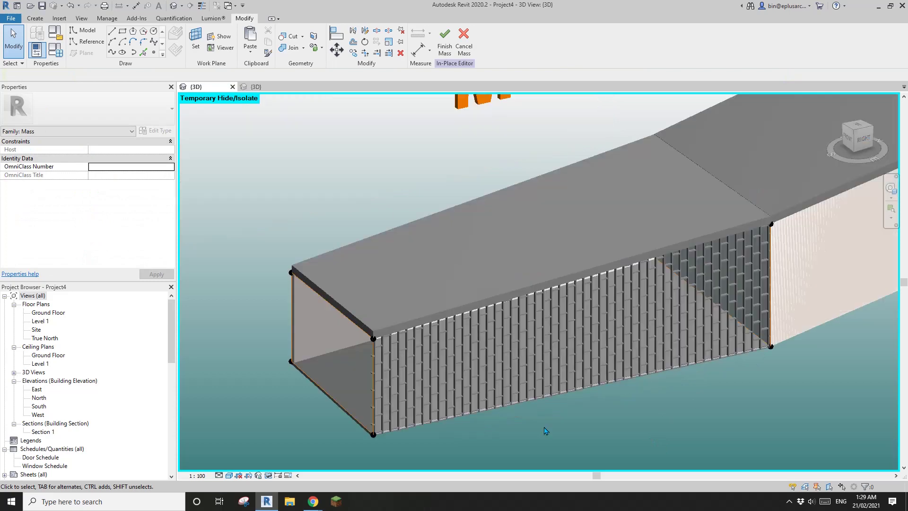
{"action": "scroll", "coordinate": [624, 423], "scroll_direction": "down", "scroll_amount": 4}
{"action": "middle_click_drag", "start_coordinate": [624, 423], "coordinate": [574, 399], "text": "shift"}
{"action": "scroll", "coordinate": [568, 378], "scroll_direction": "down", "scroll_amount": 3}
{"action": "middle_click_drag", "start_coordinate": [539, 334], "coordinate": [731, 393]}
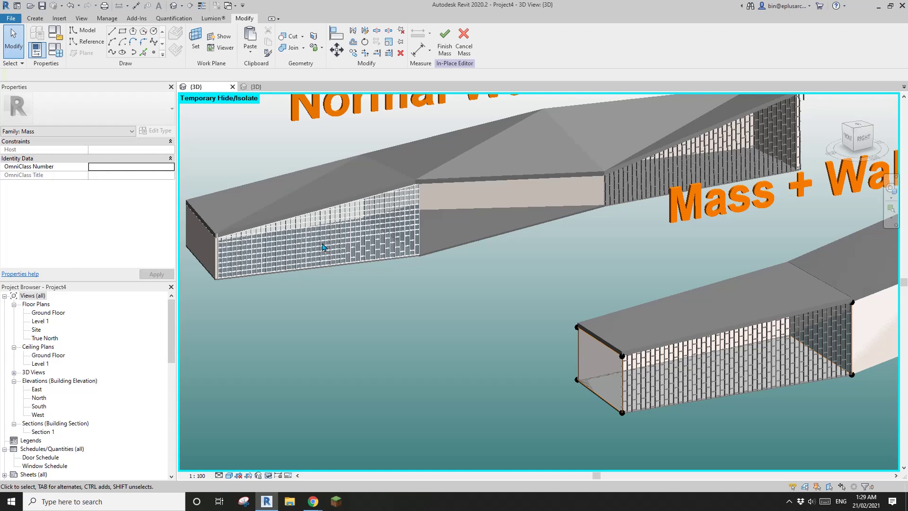
{"action": "scroll", "coordinate": [431, 306], "scroll_direction": "down", "scroll_amount": 2}
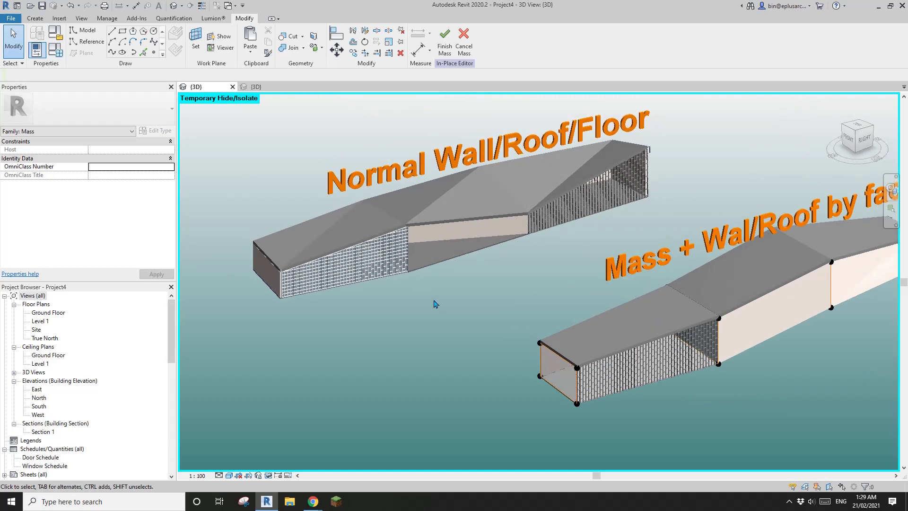
{"action": "scroll", "coordinate": [442, 321], "scroll_direction": "down", "scroll_amount": 1}
{"action": "scroll", "coordinate": [454, 336], "scroll_direction": "up", "scroll_amount": 3}
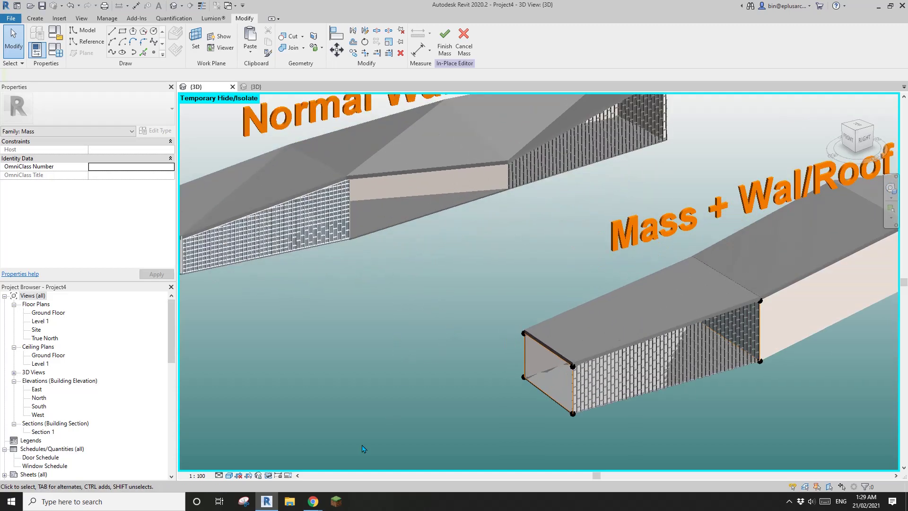
{"action": "mouse_move", "coordinate": [307, 504]}
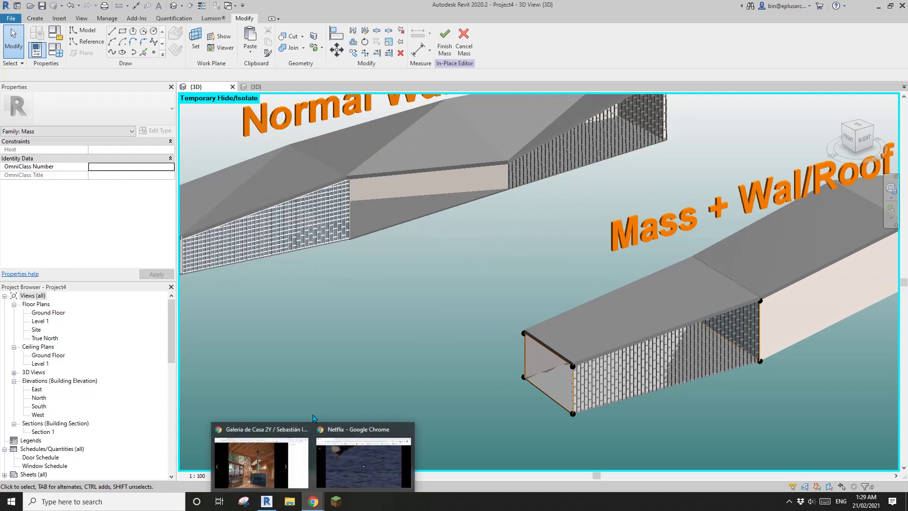
{"action": "left_click", "coordinate": [263, 452]}
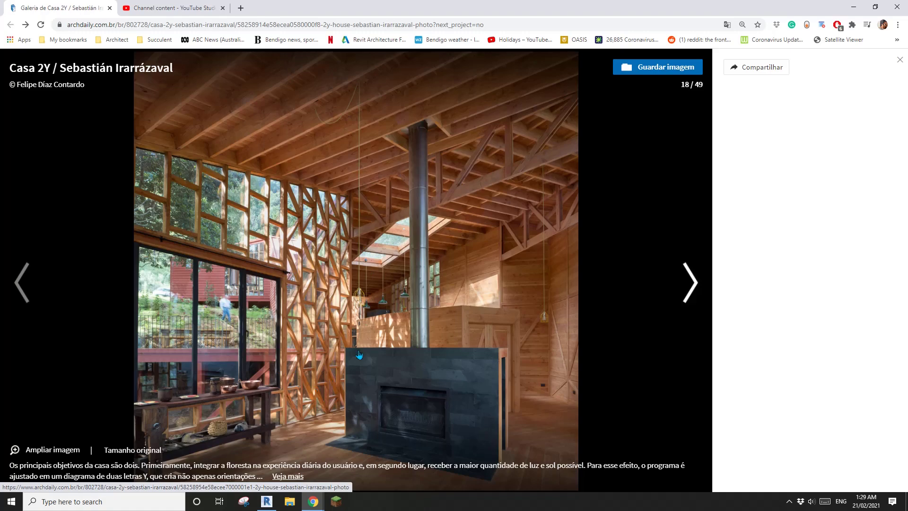
{"action": "left_click", "coordinate": [266, 501]}
{"action": "scroll", "coordinate": [425, 387], "scroll_direction": "up", "scroll_amount": 3}
{"action": "scroll", "coordinate": [632, 394], "scroll_direction": "up", "scroll_amount": 4}
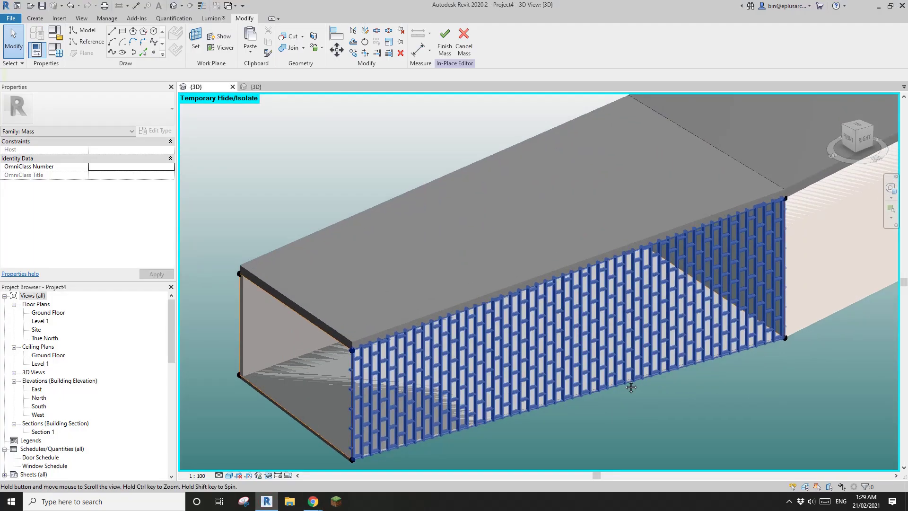
{"action": "left_click", "coordinate": [491, 366]}
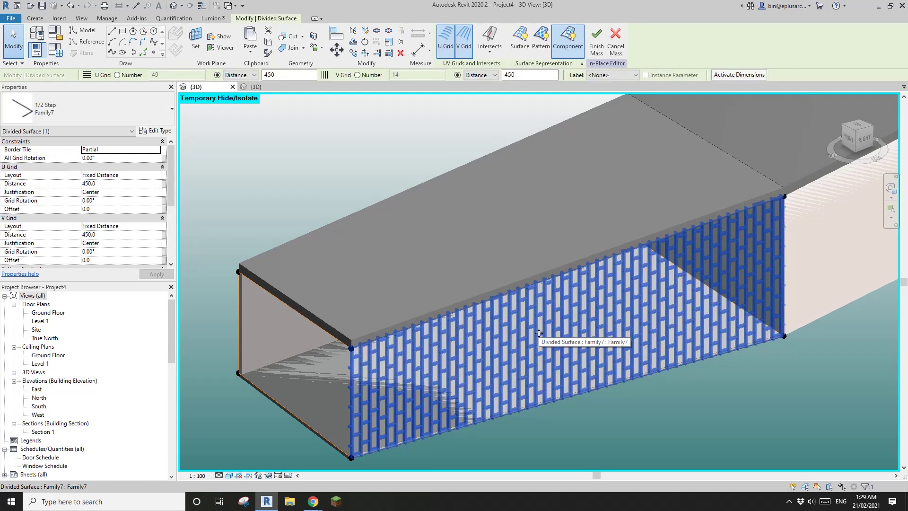
{"action": "key", "text": "Escape"}
{"action": "scroll", "coordinate": [542, 316], "scroll_direction": "down", "scroll_amount": 5}
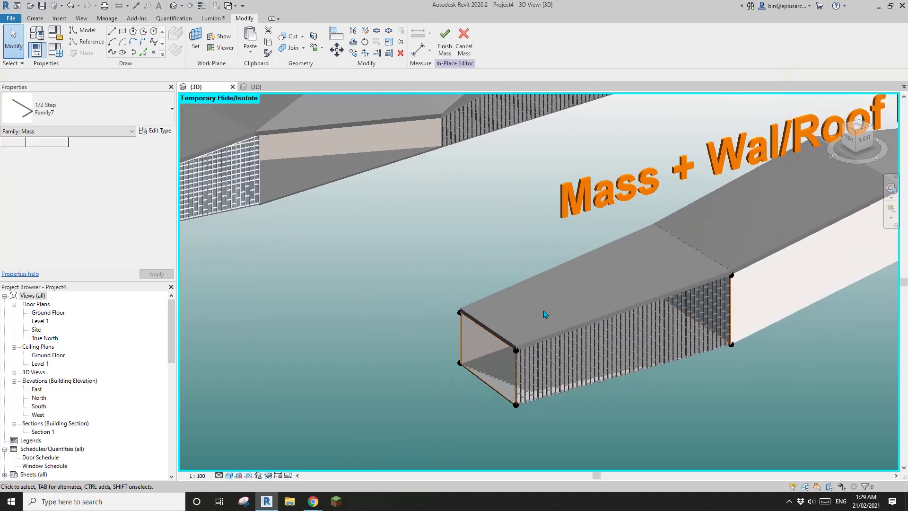